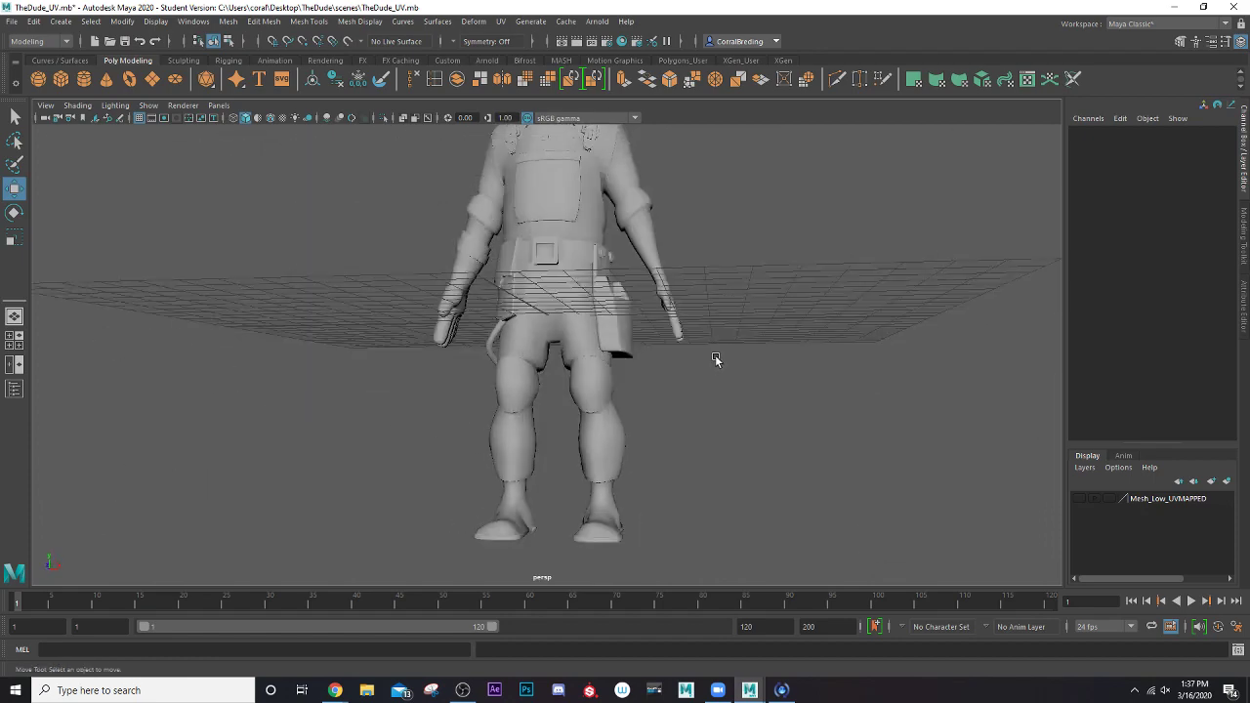
Examine the construction worker model from the front, side and three-quarter angles, from the hard hat down to the boots
{"action": "middle_click_drag", "start_coordinate": [692, 264], "coordinate": [706, 320], "text": "alt"}
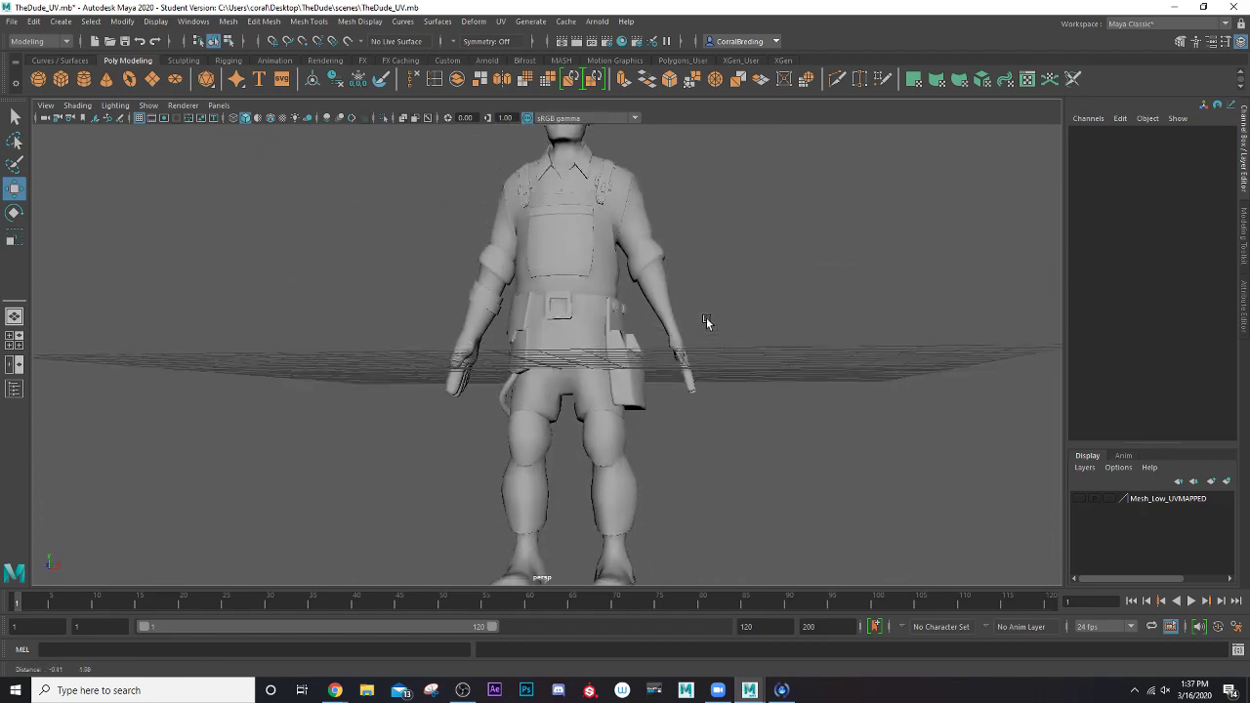
{"action": "scroll", "coordinate": [707, 318], "scroll_direction": "down", "scroll_amount": 4}
{"action": "left_click_drag", "start_coordinate": [672, 284], "coordinate": [619, 297], "text": "alt"}
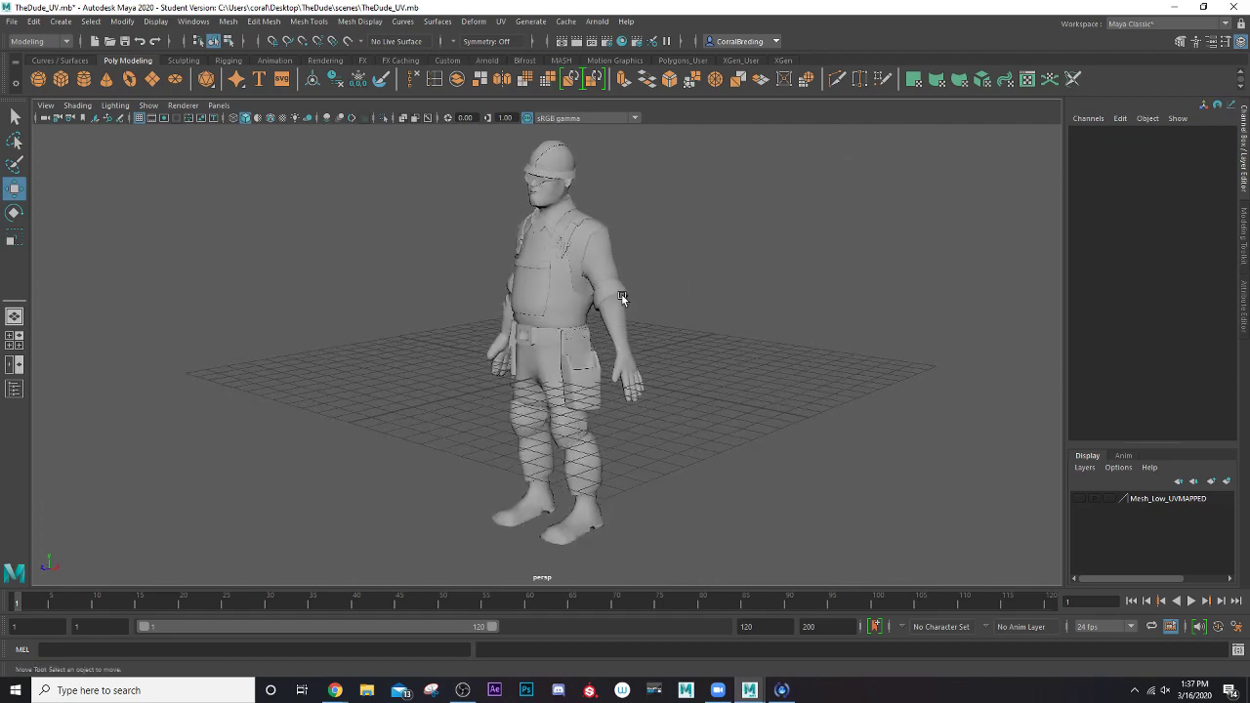
{"action": "scroll", "coordinate": [619, 296], "scroll_direction": "up", "scroll_amount": 3}
{"action": "middle_click_drag", "start_coordinate": [621, 277], "coordinate": [655, 325], "text": "alt"}
{"action": "scroll", "coordinate": [656, 323], "scroll_direction": "down", "scroll_amount": 3}
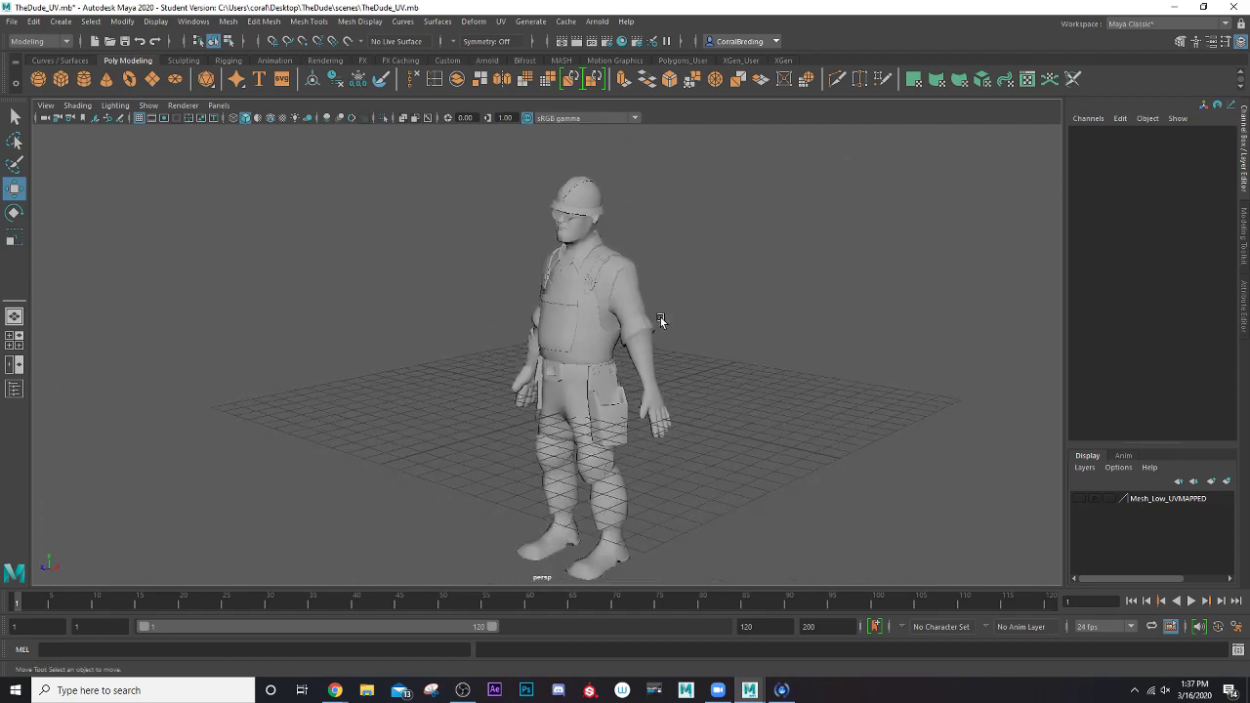
{"action": "left_click_drag", "start_coordinate": [663, 332], "coordinate": [586, 316], "text": "alt"}
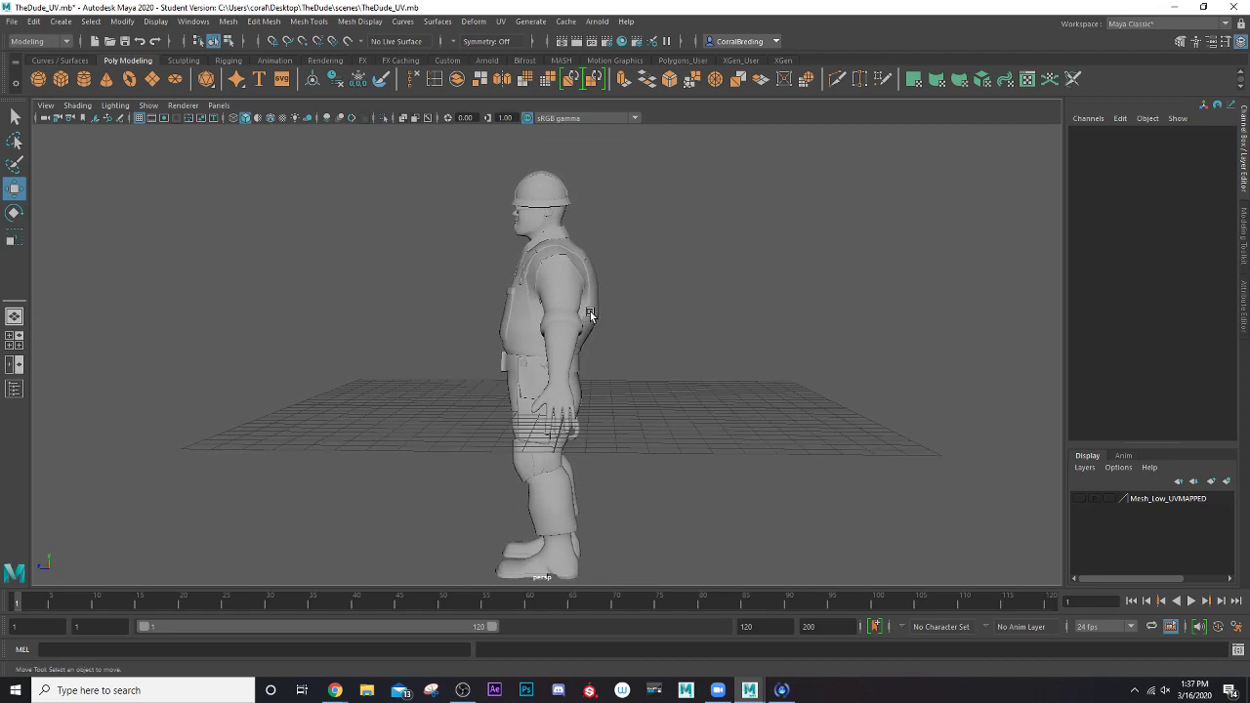
{"action": "scroll", "coordinate": [591, 312], "scroll_direction": "down", "scroll_amount": 2}
{"action": "scroll", "coordinate": [590, 313], "scroll_direction": "up", "scroll_amount": 3}
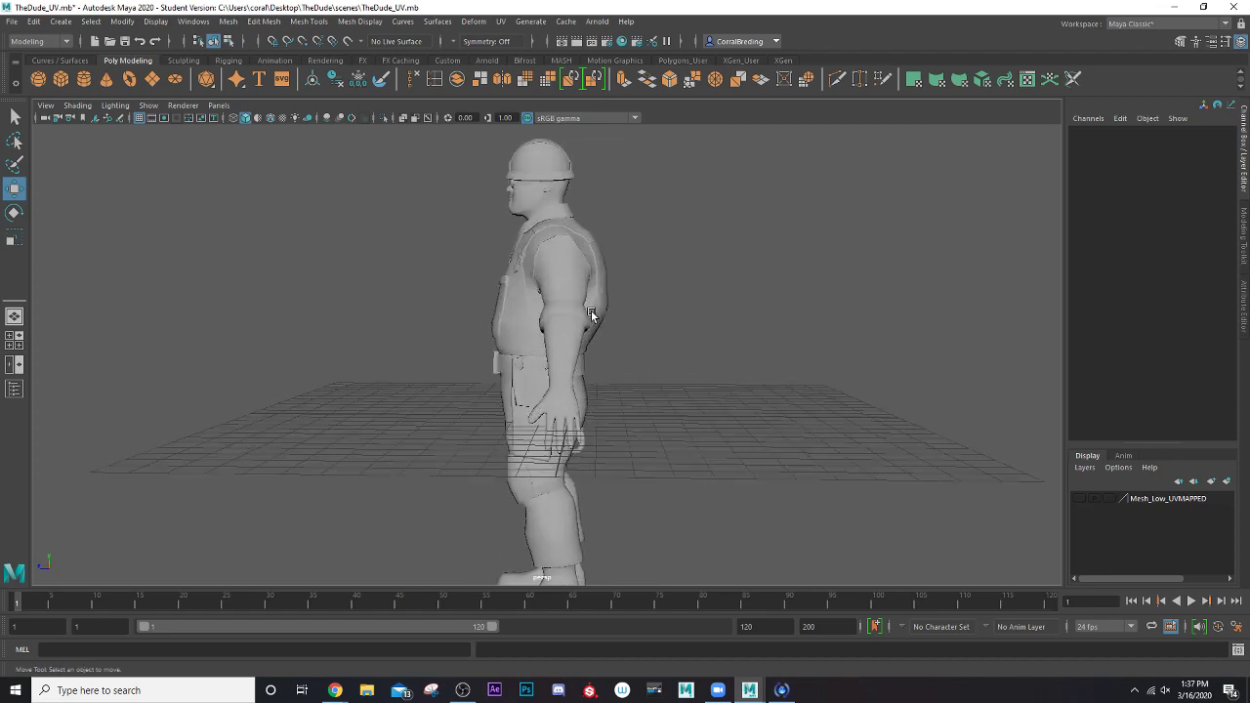
{"action": "left_click_drag", "start_coordinate": [524, 265], "coordinate": [574, 268], "text": "alt"}
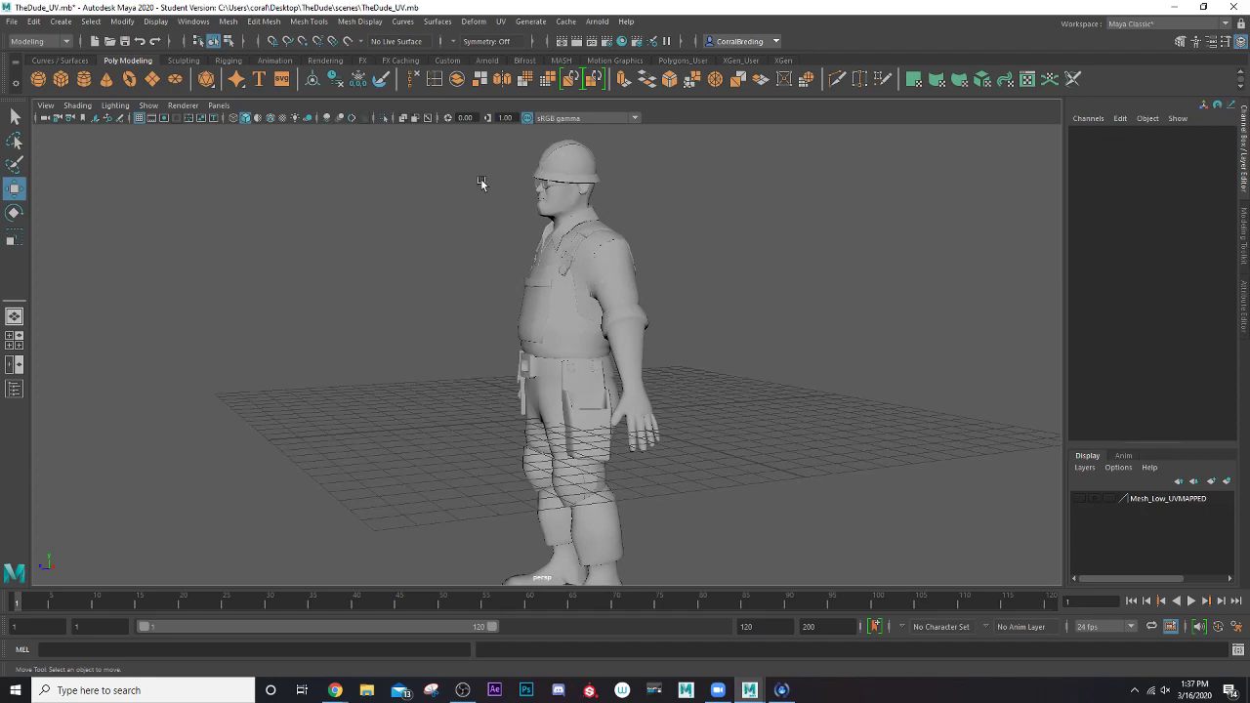
{"action": "left_click_drag", "start_coordinate": [657, 431], "coordinate": [634, 369], "text": "alt"}
{"action": "scroll", "coordinate": [647, 374], "scroll_direction": "up", "scroll_amount": 2}
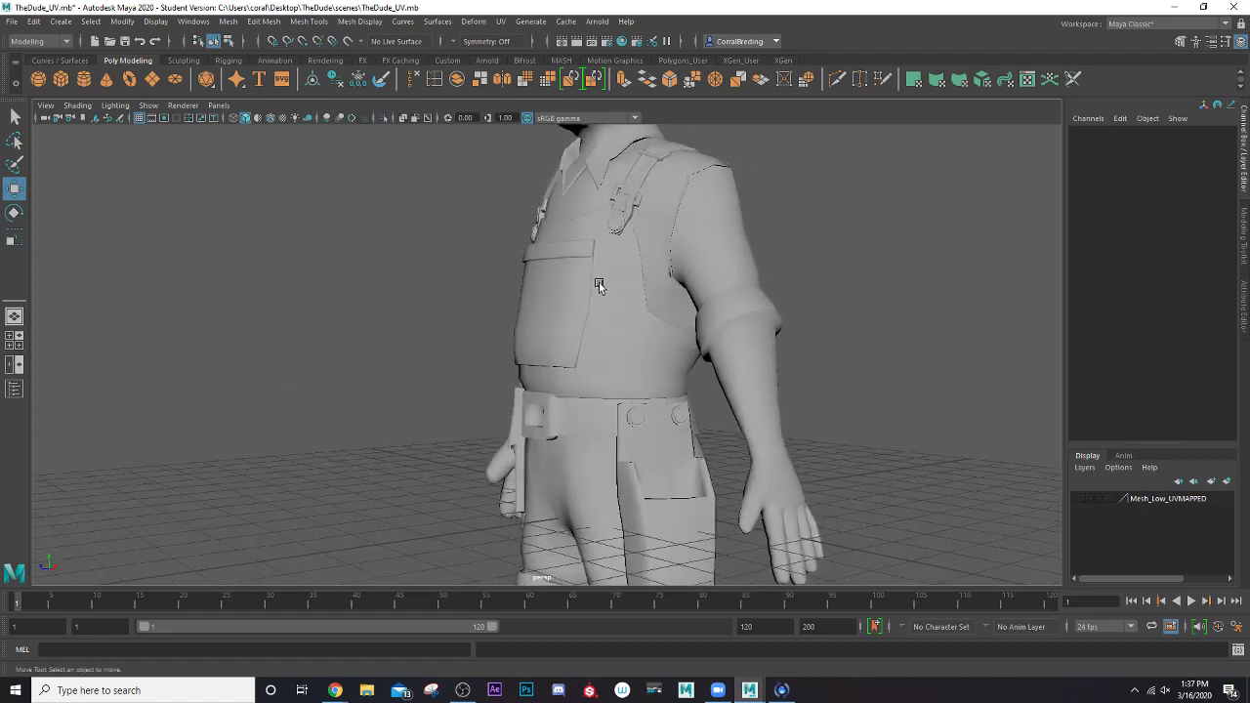
{"action": "scroll", "coordinate": [599, 282], "scroll_direction": "down", "scroll_amount": 3}
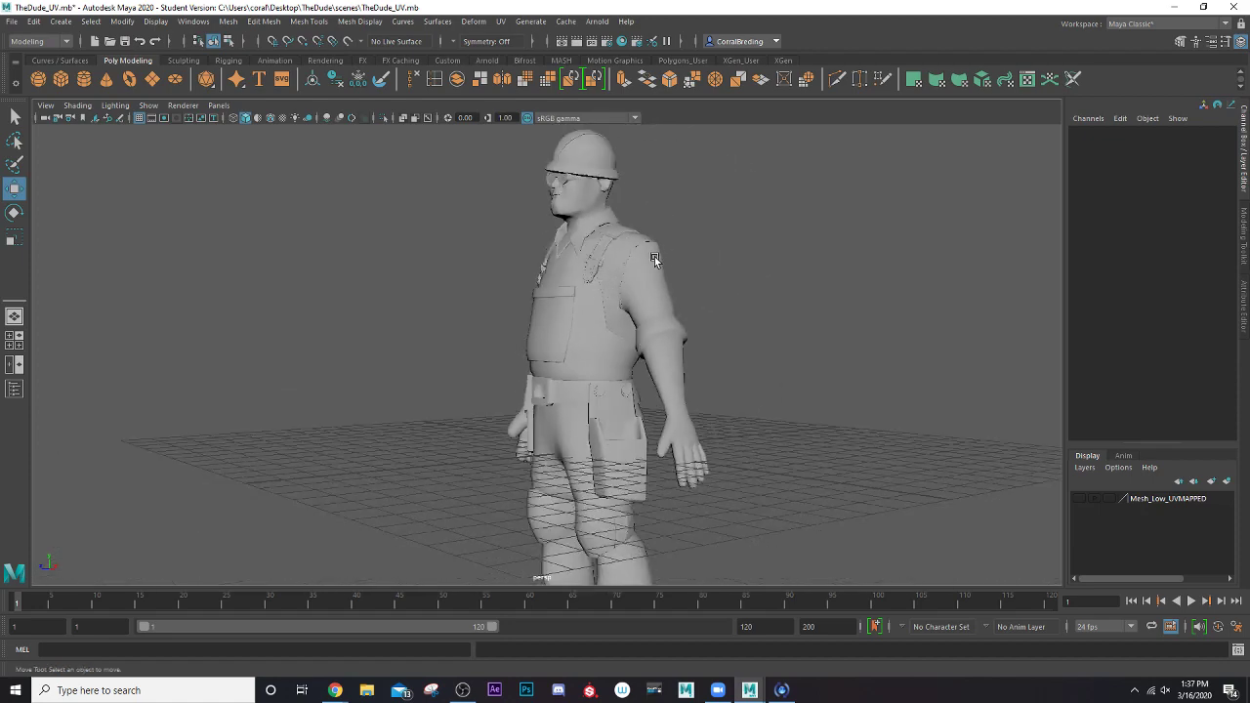
{"action": "left_click_drag", "start_coordinate": [659, 290], "coordinate": [715, 289], "text": "alt"}
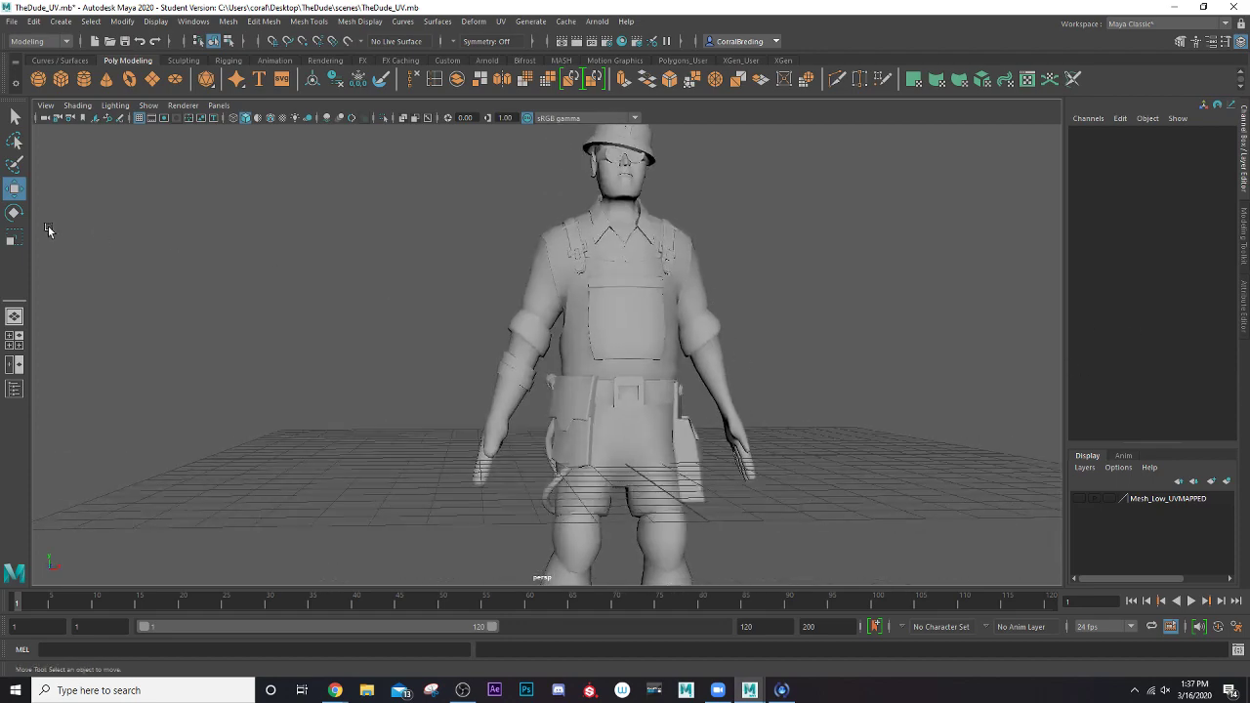
{"action": "left_click_drag", "start_coordinate": [557, 447], "coordinate": [548, 306], "text": "alt"}
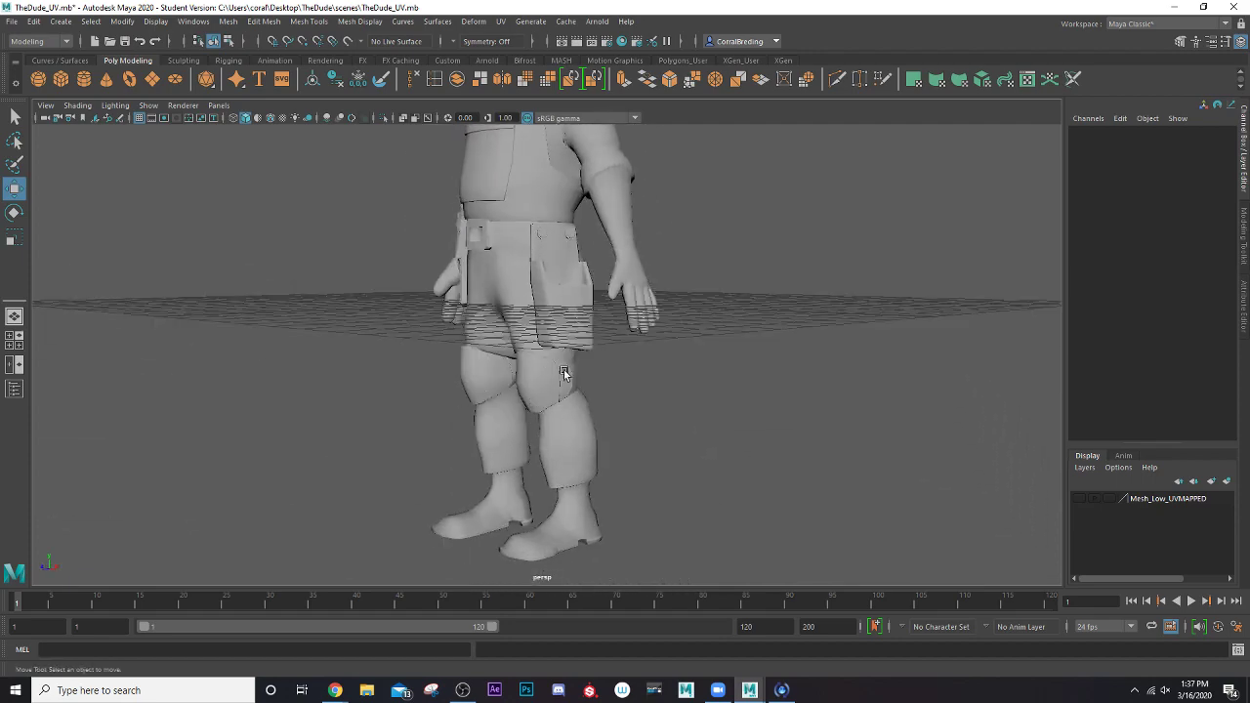
{"action": "left_click_drag", "start_coordinate": [599, 384], "coordinate": [529, 384], "text": "alt"}
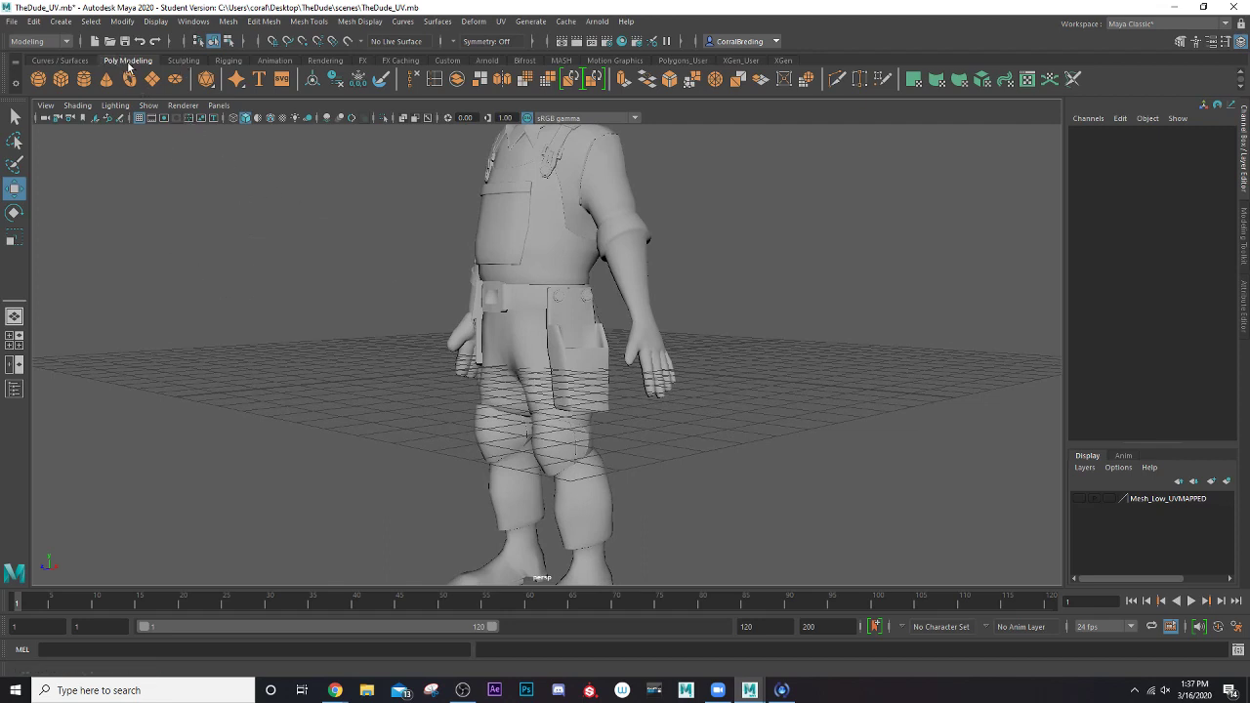
Switch both the tool shelf and the menu set to Rigging
{"action": "left_click", "coordinate": [223, 62]}
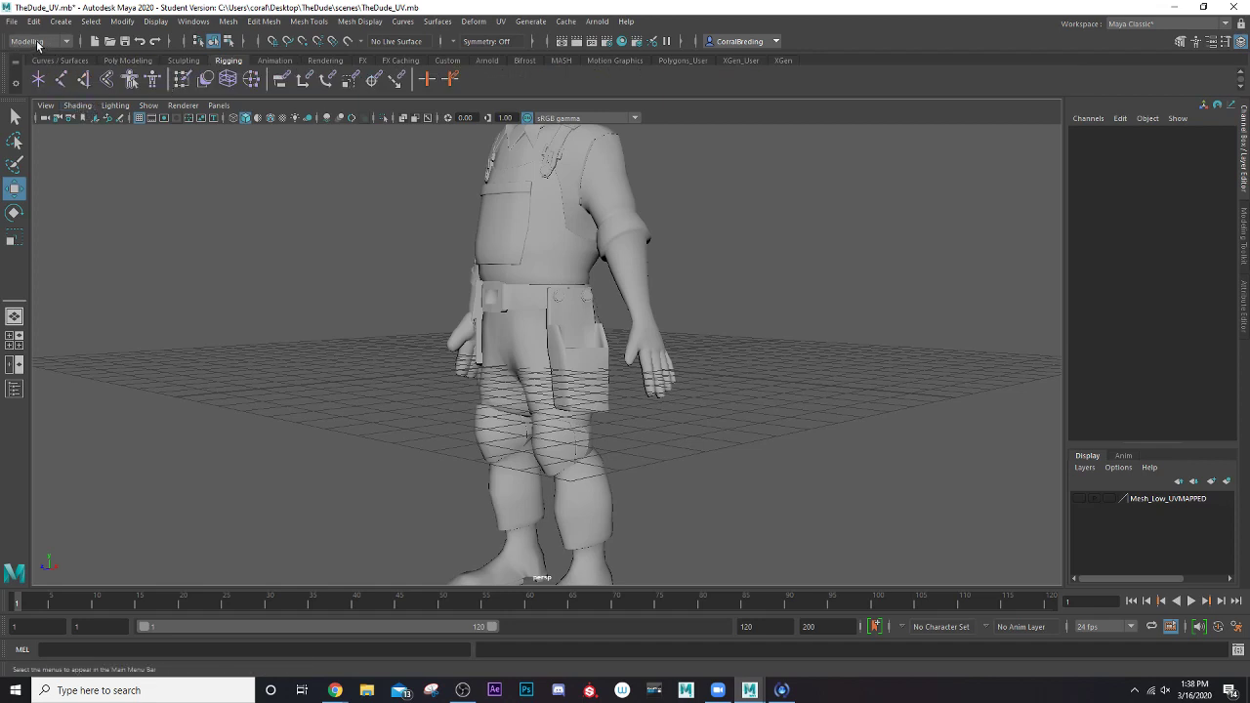
{"action": "left_click", "coordinate": [68, 41]}
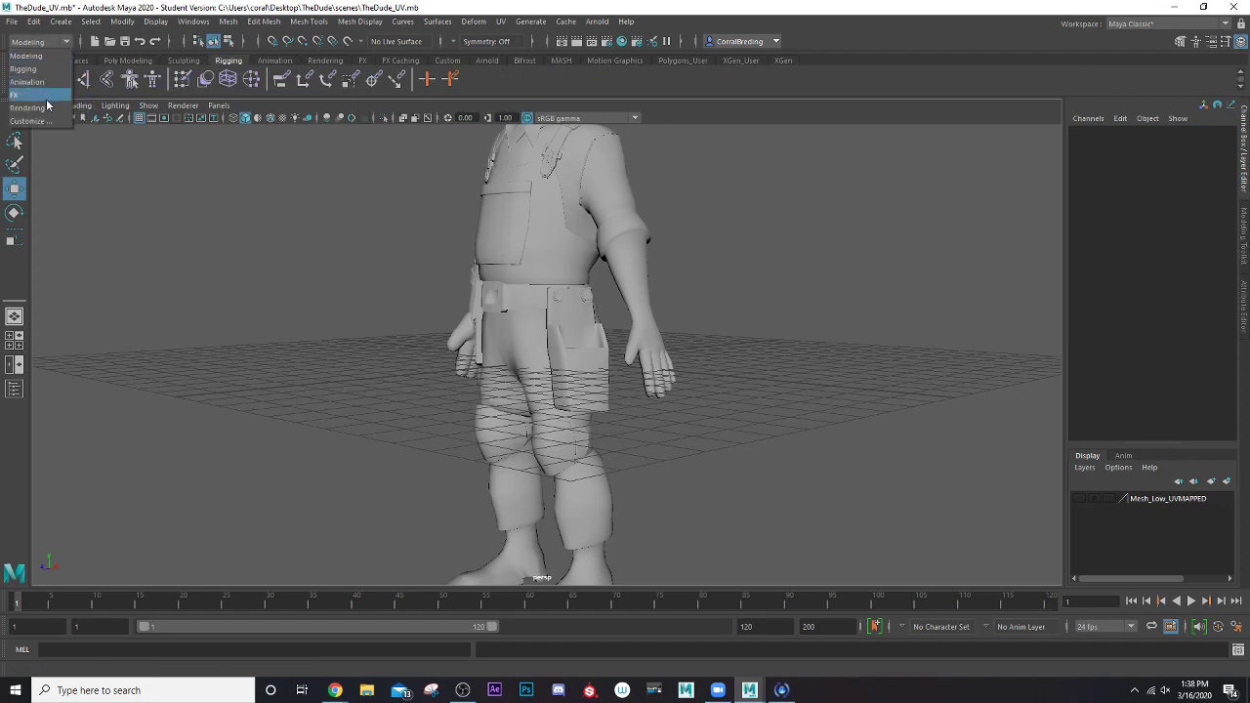
{"action": "left_click", "coordinate": [36, 70]}
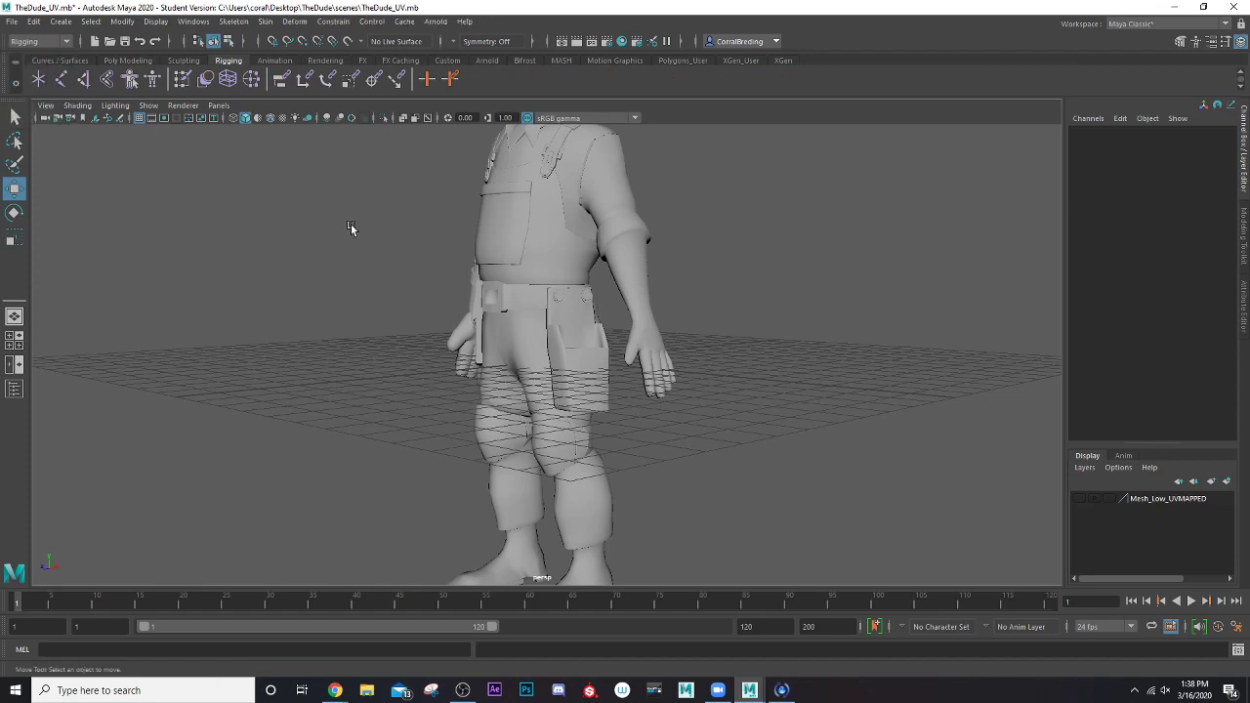
Select the whole construction worker mesh and create a new display layer containing it
{"action": "left_click_drag", "start_coordinate": [453, 316], "coordinate": [559, 365], "text": "alt"}
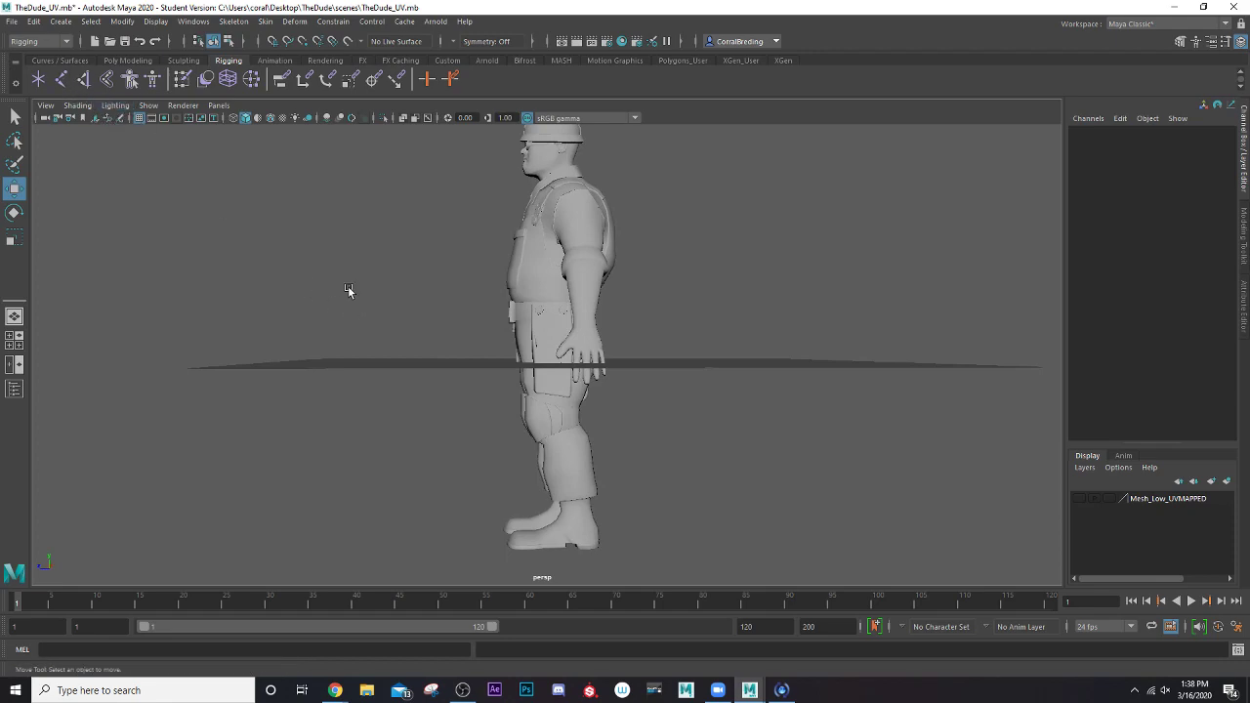
{"action": "scroll", "coordinate": [347, 286], "scroll_direction": "up", "scroll_amount": 2}
{"action": "scroll", "coordinate": [371, 318], "scroll_direction": "up", "scroll_amount": 3}
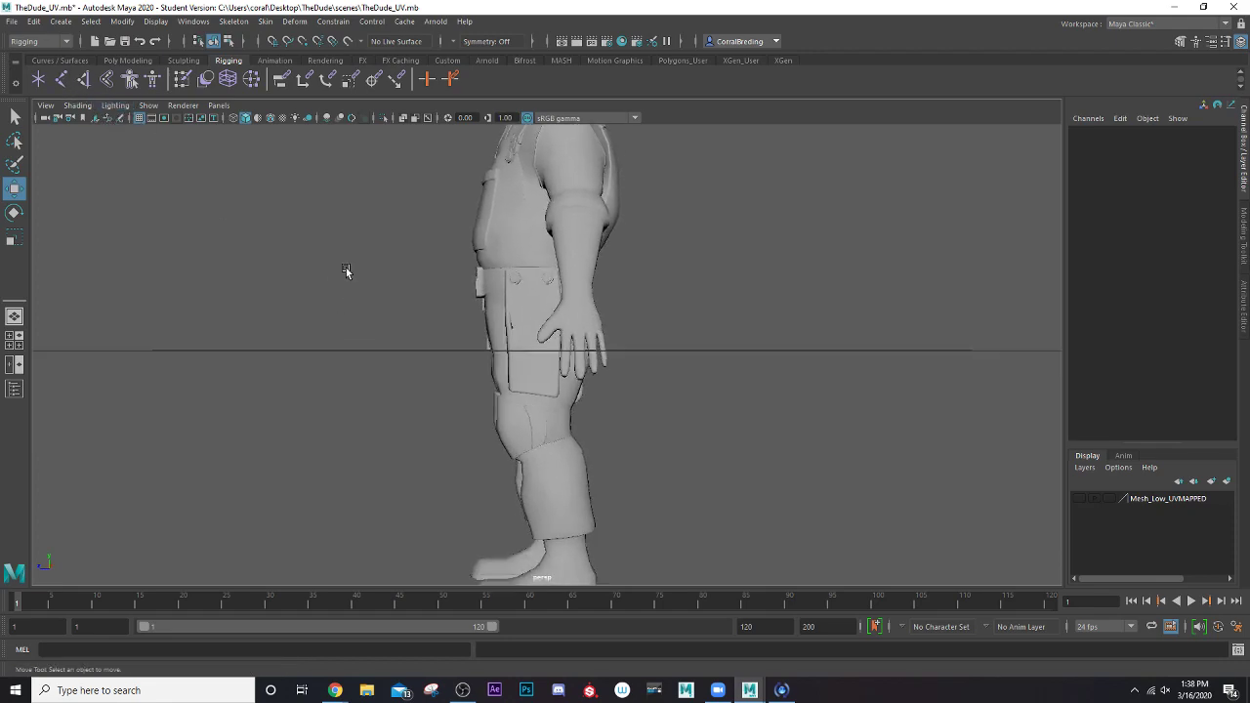
{"action": "left_click_drag", "start_coordinate": [345, 270], "coordinate": [447, 273], "text": "alt"}
{"action": "middle_click_drag", "start_coordinate": [398, 246], "coordinate": [379, 342], "text": "alt"}
{"action": "left_click", "coordinate": [442, 302]}
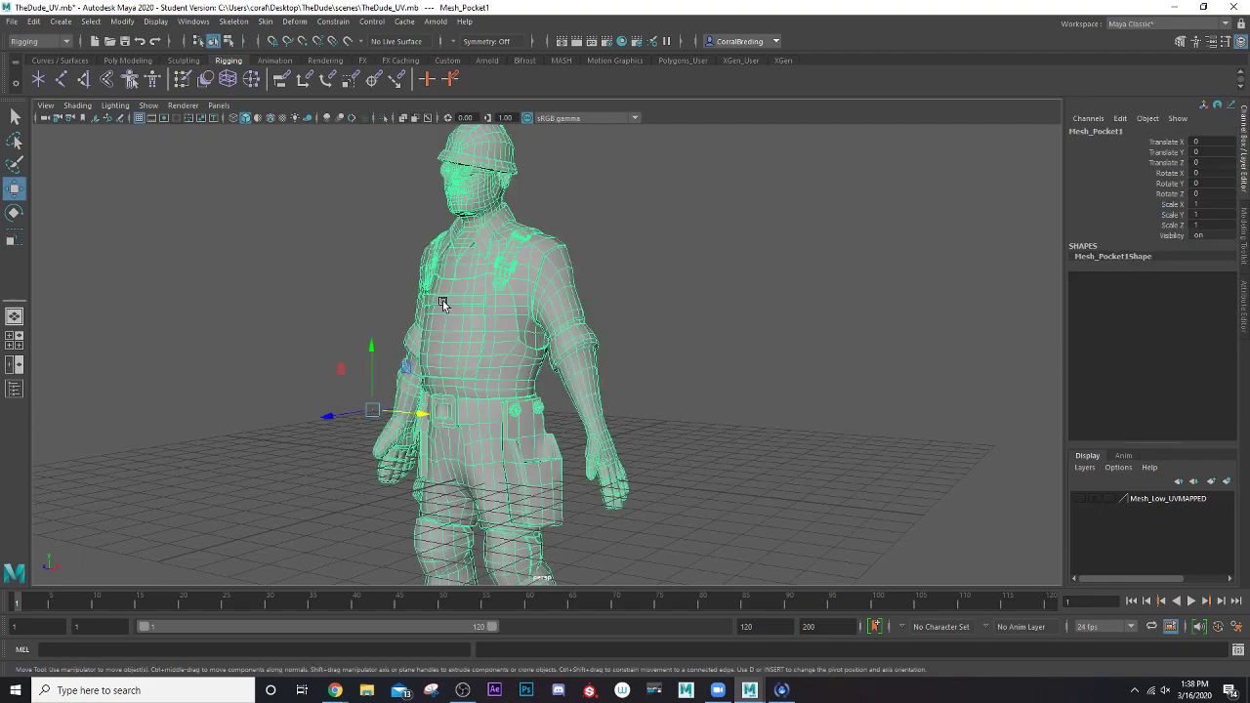
{"action": "left_click", "coordinate": [296, 274]}
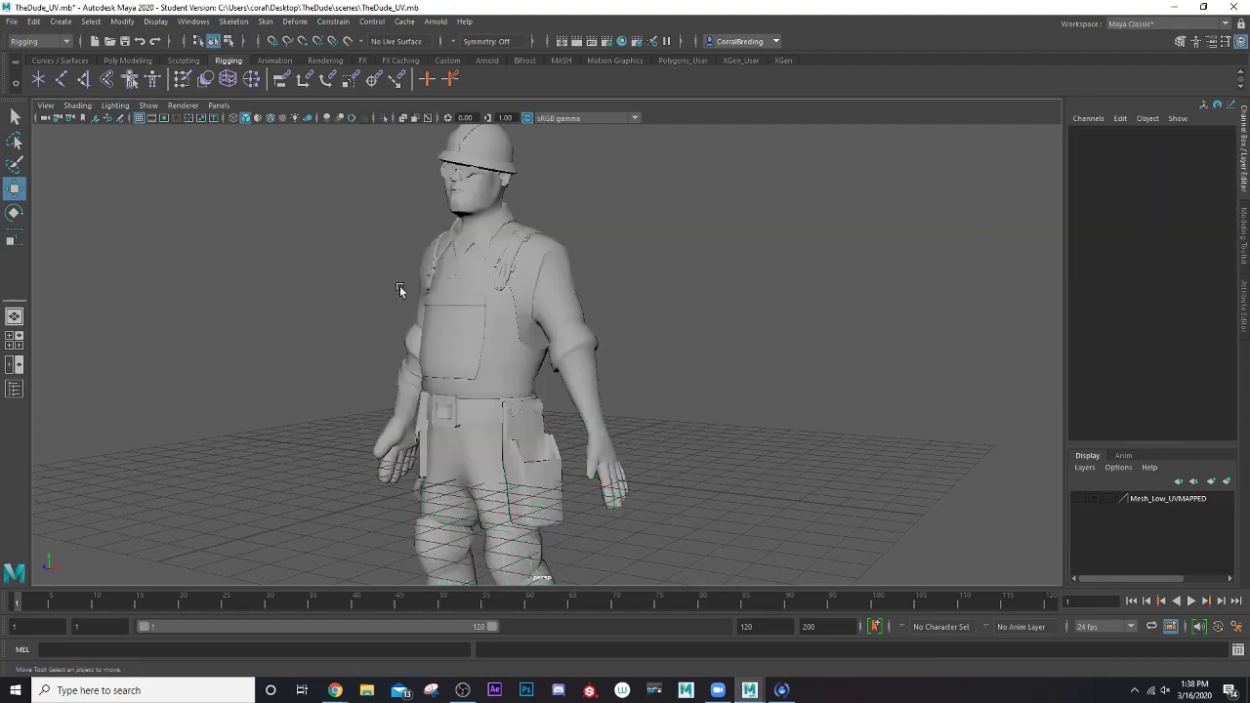
{"action": "left_click", "coordinate": [479, 288]}
{"action": "mouse_move", "coordinate": [305, 282]}
{"action": "left_mouse_down", "text": "alt"}
{"action": "mouse_move", "coordinate": [266, 291]}
{"action": "mouse_move", "coordinate": [299, 287]}
{"action": "left_mouse_up", "text": "alt"}
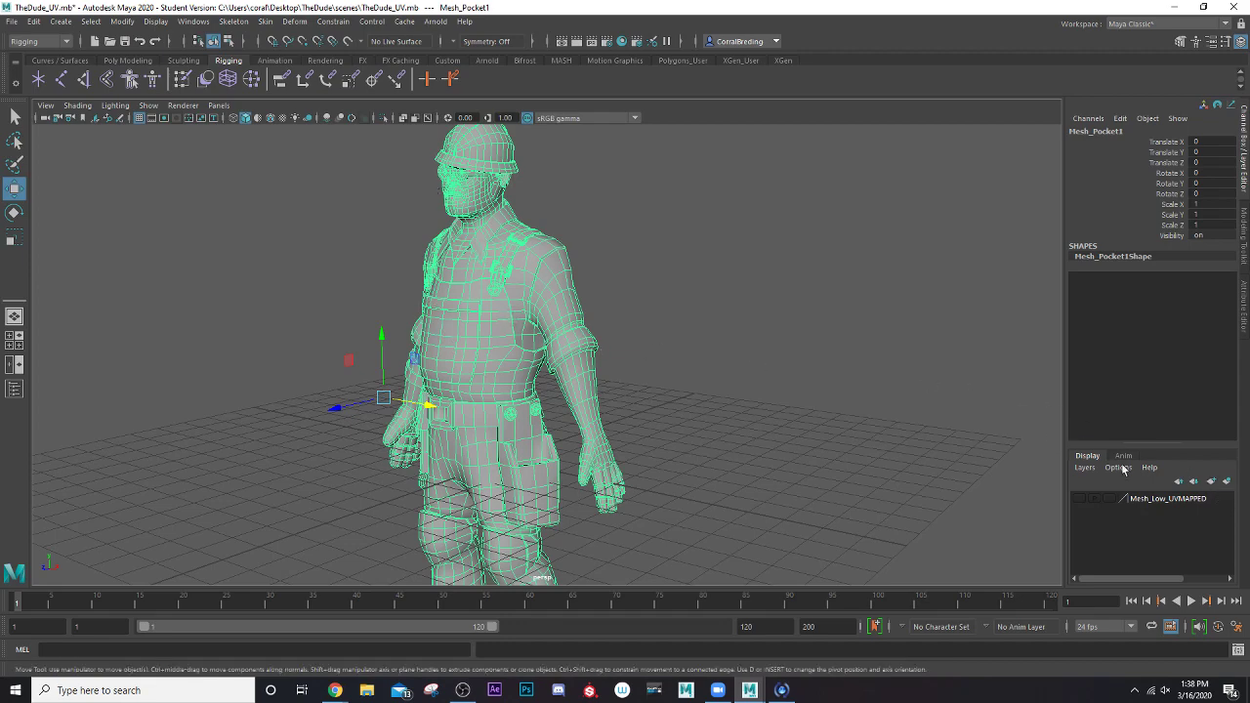
{"action": "left_click", "coordinate": [1227, 482]}
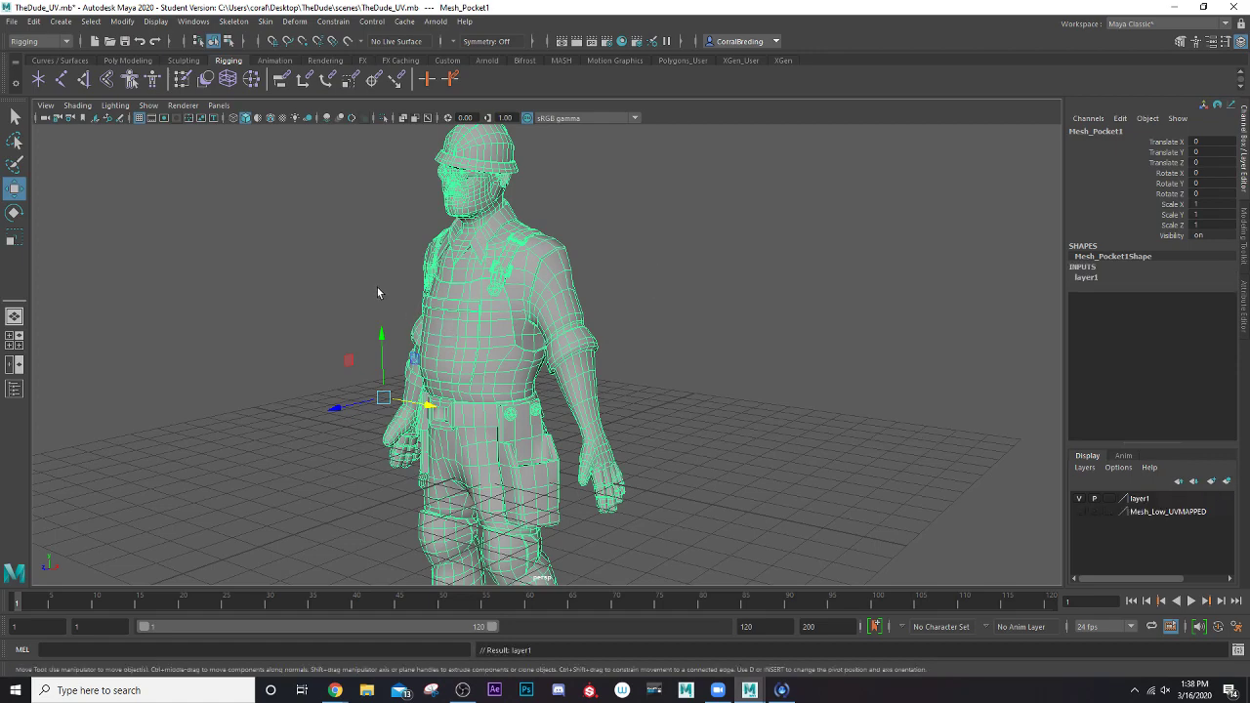
Rename the new display layer ConstructionWorker_BaseMesh
{"action": "double_click", "coordinate": [1142, 500]}
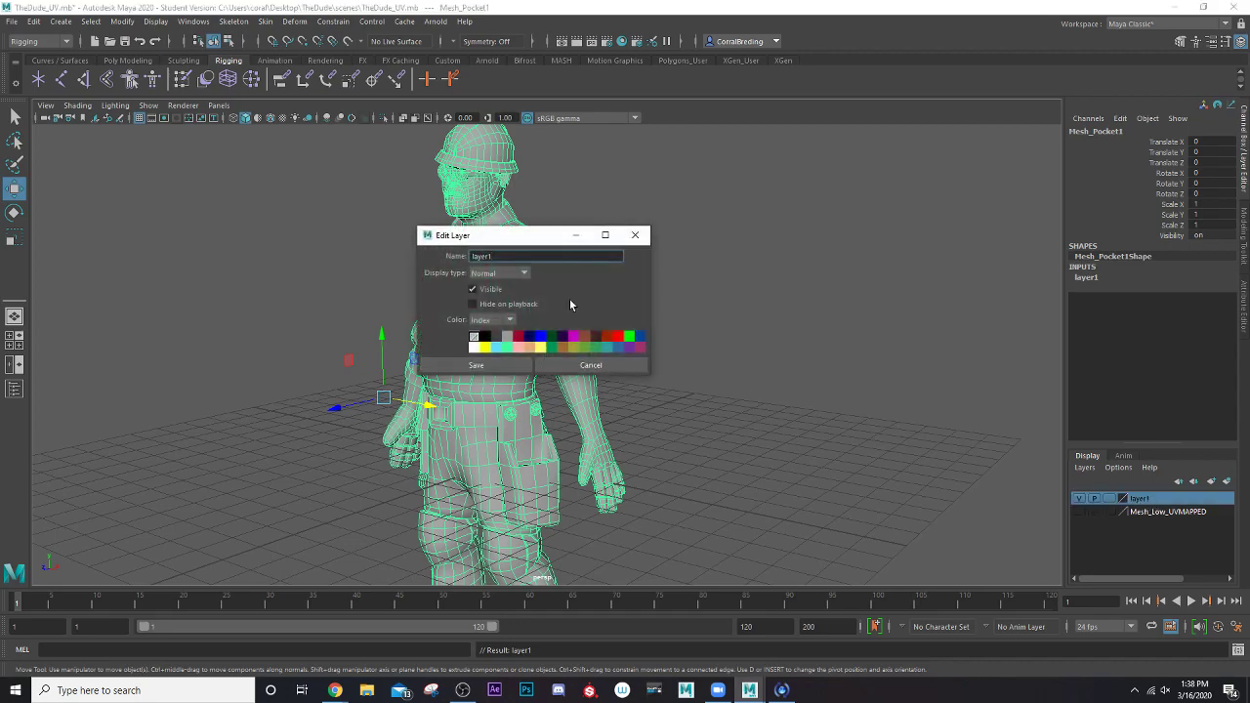
{"action": "double_click", "coordinate": [496, 256]}
{"action": "type", "text": "Co"}
{"action": "left_click", "coordinate": [490, 367]}
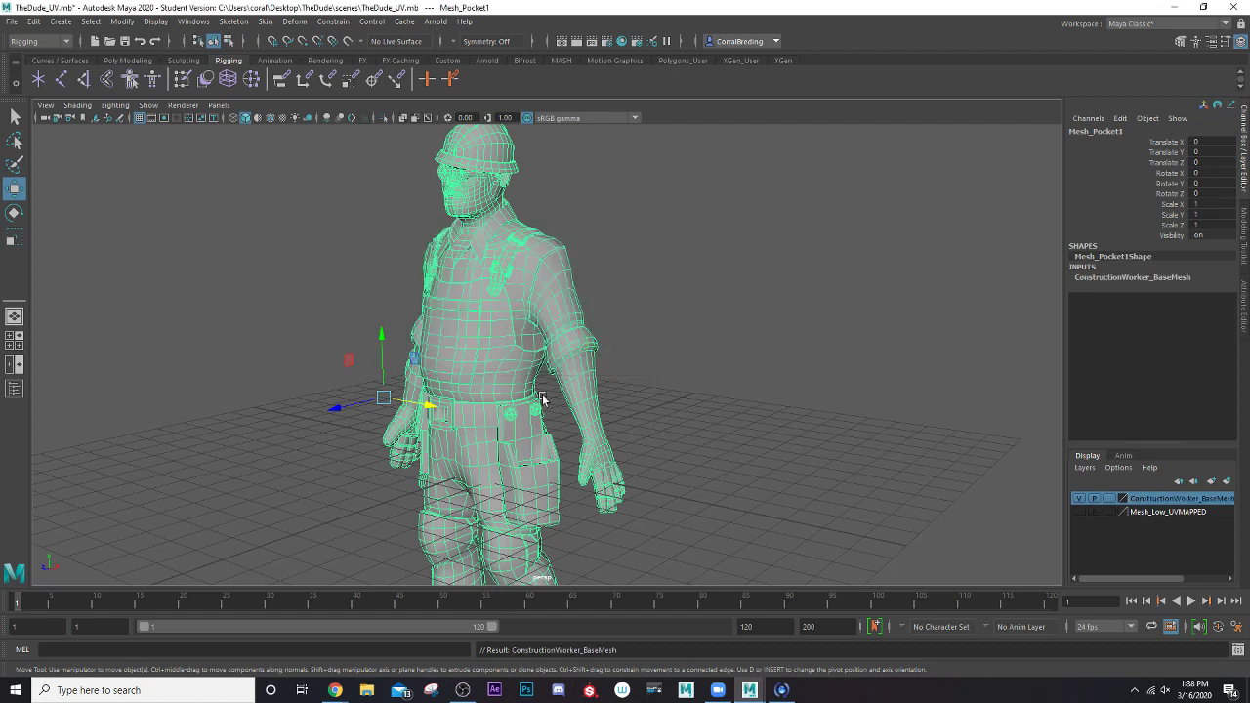
Set the ConstructionWorker_BaseMesh layer to Reference so the mesh cannot be selected, and clear the selection
{"action": "left_click_drag", "start_coordinate": [828, 454], "coordinate": [730, 406], "text": "alt"}
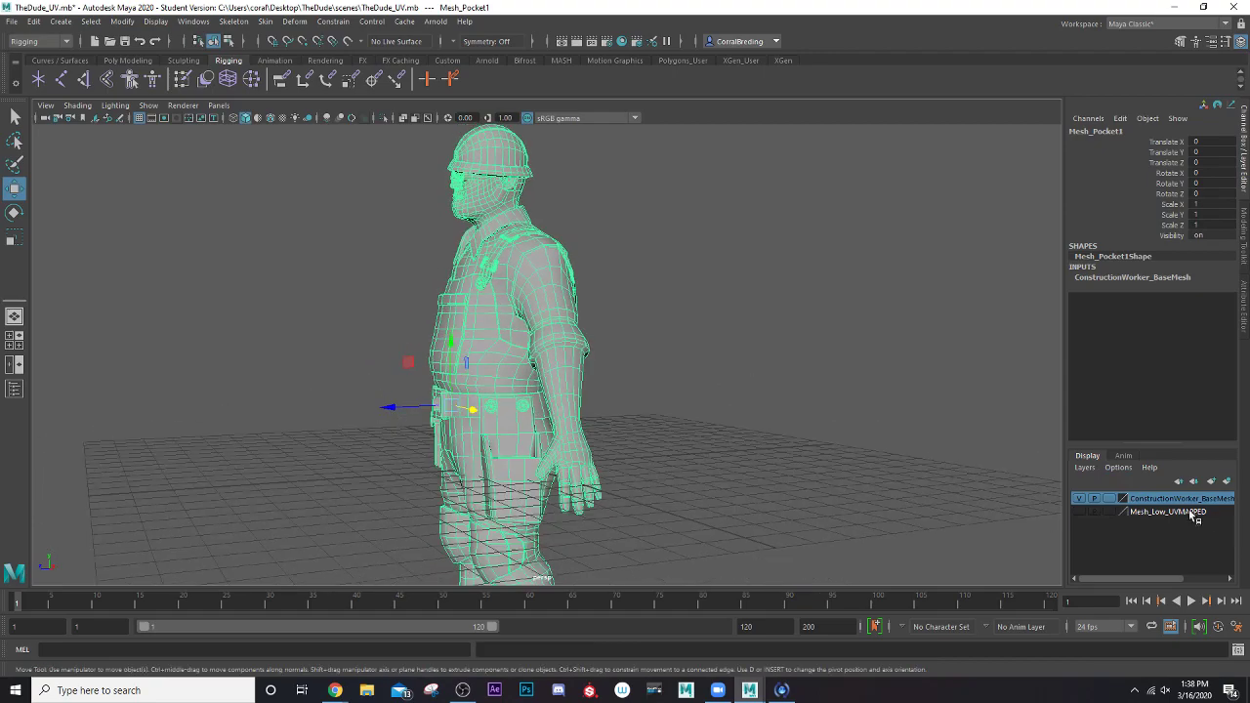
{"action": "left_click", "coordinate": [1110, 499]}
{"action": "left_click", "coordinate": [1110, 499]}
{"action": "left_click", "coordinate": [707, 371]}
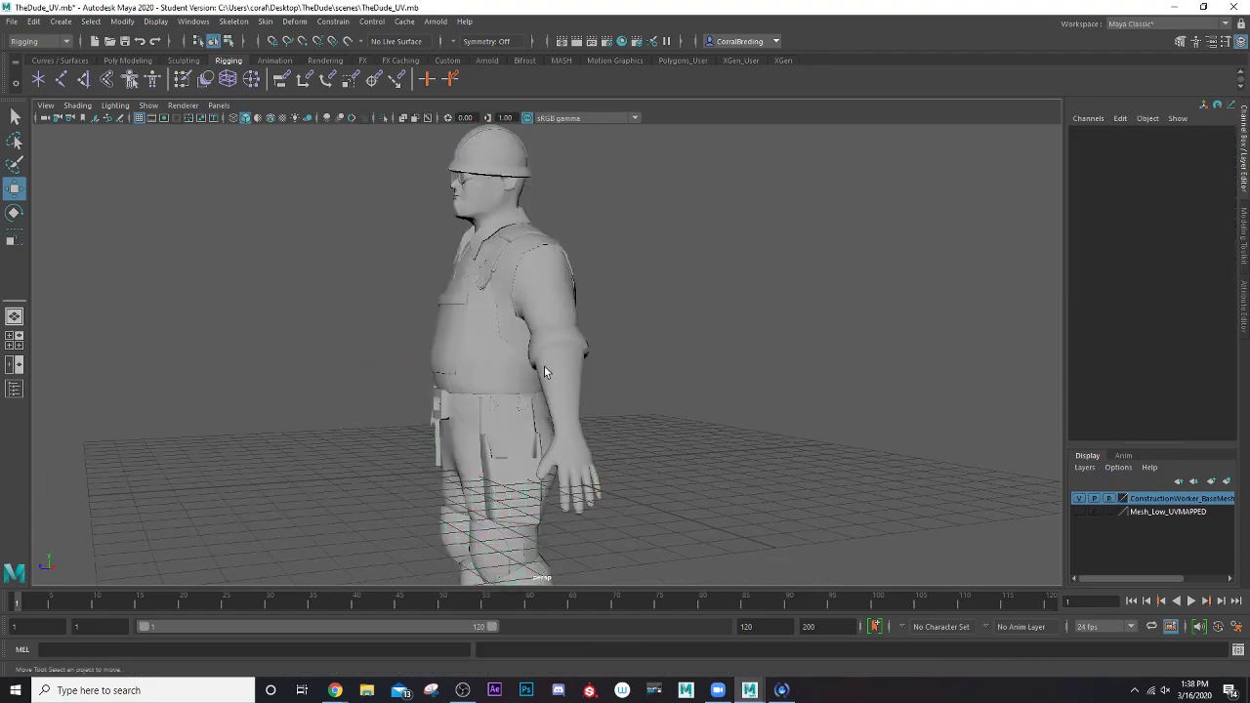
Show the side view at full size with the character's lower body framed, and replace X-ray shading with X-ray joints
{"action": "left_click_drag", "start_coordinate": [544, 365], "coordinate": [541, 340], "text": "alt"}
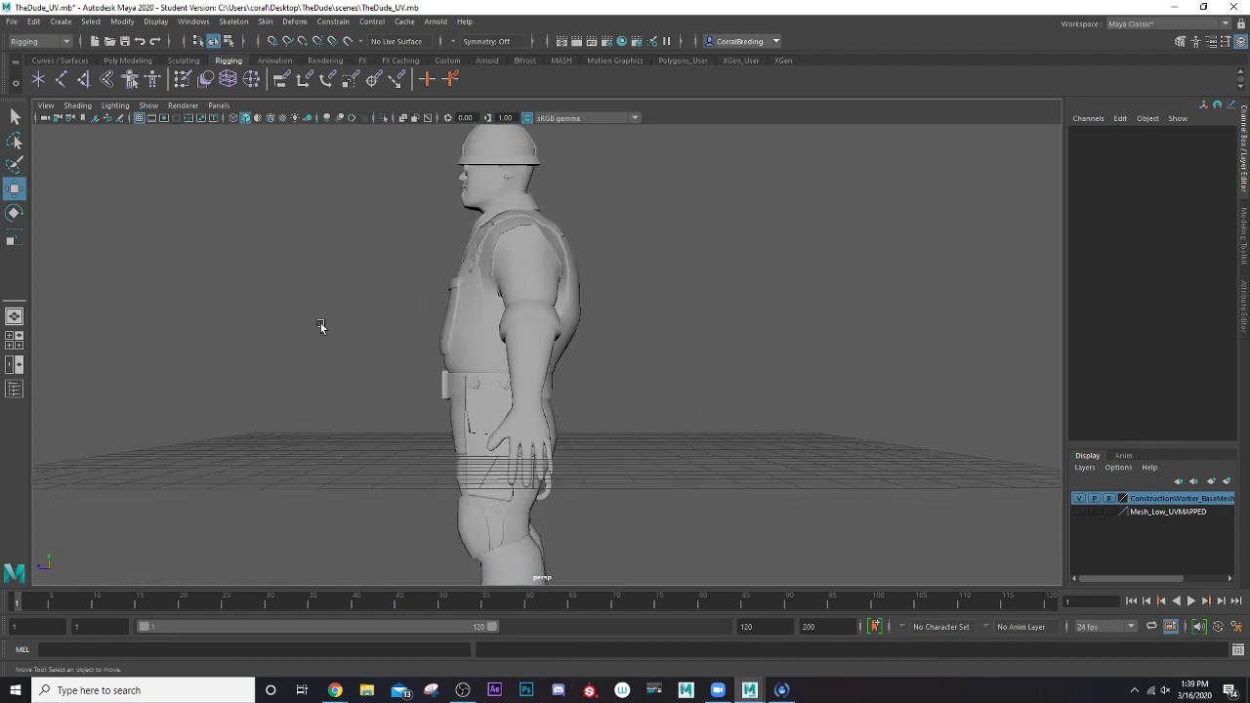
{"action": "left_click_drag", "start_coordinate": [321, 329], "coordinate": [337, 327], "text": "alt"}
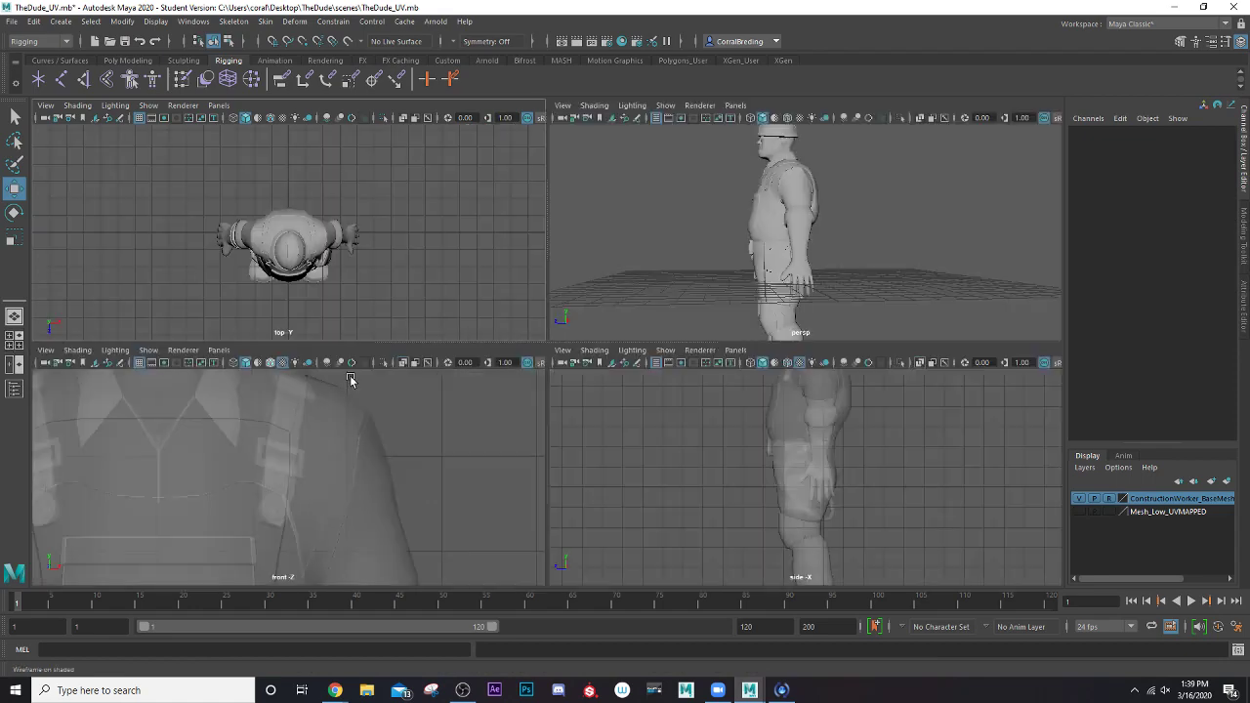
{"action": "left_click", "coordinate": [13, 339]}
{"action": "key", "text": "space"}
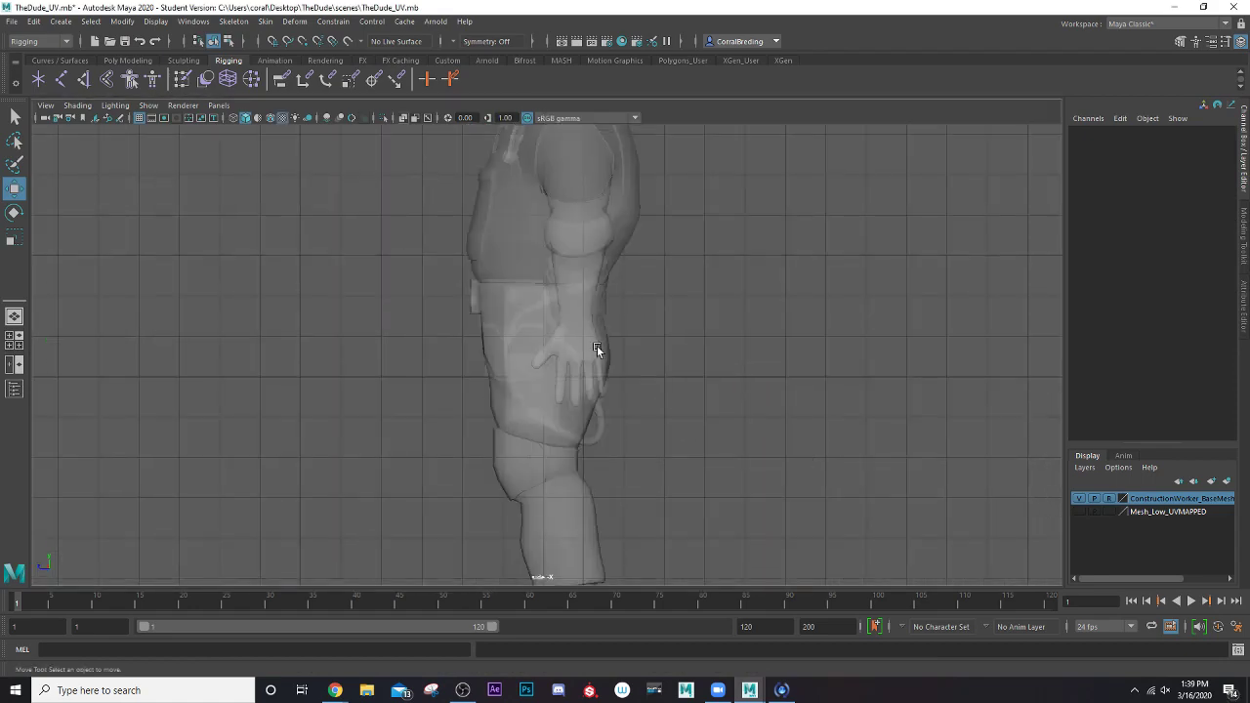
{"action": "scroll", "coordinate": [596, 346], "scroll_direction": "up", "scroll_amount": 2}
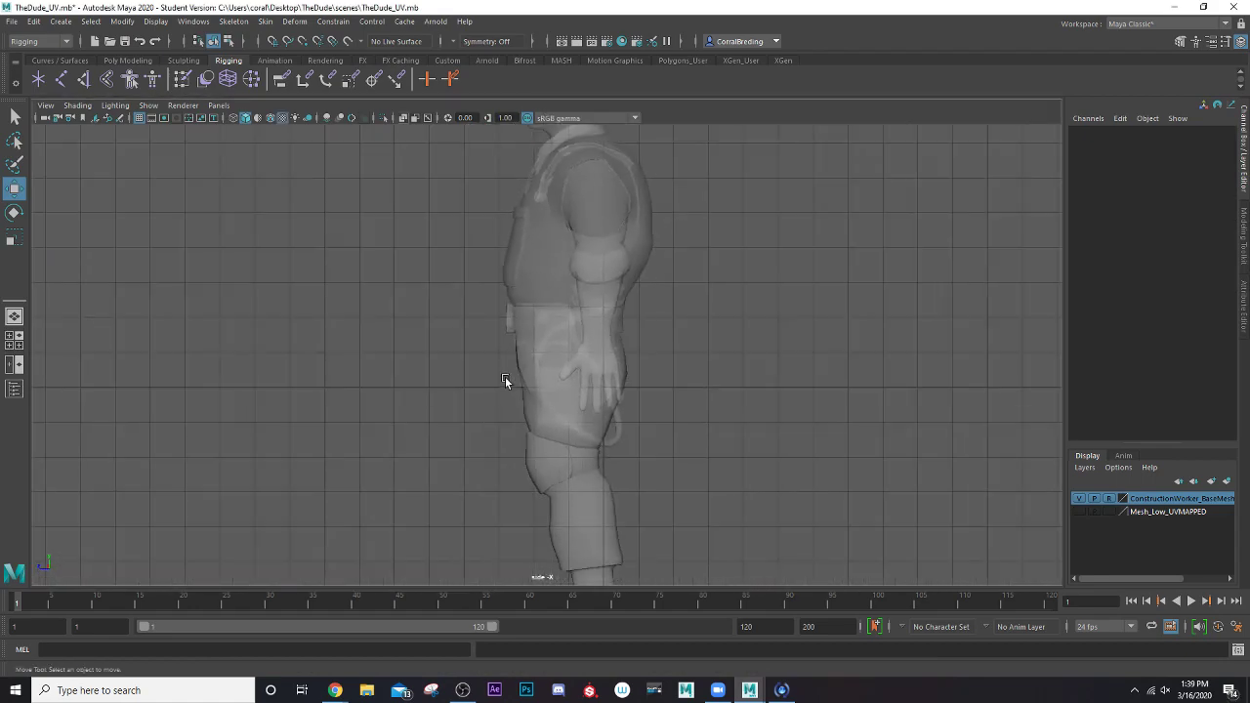
{"action": "middle_click_drag", "start_coordinate": [505, 381], "coordinate": [498, 317], "text": "alt"}
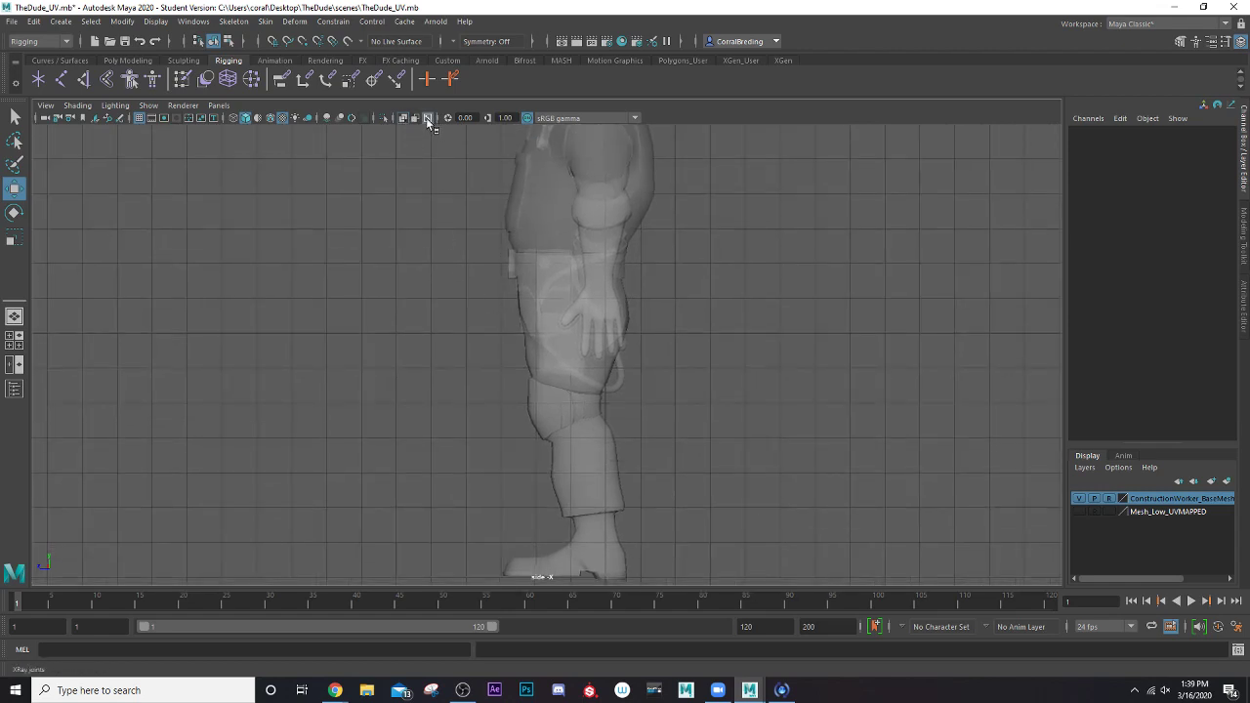
{"action": "left_click", "coordinate": [402, 118]}
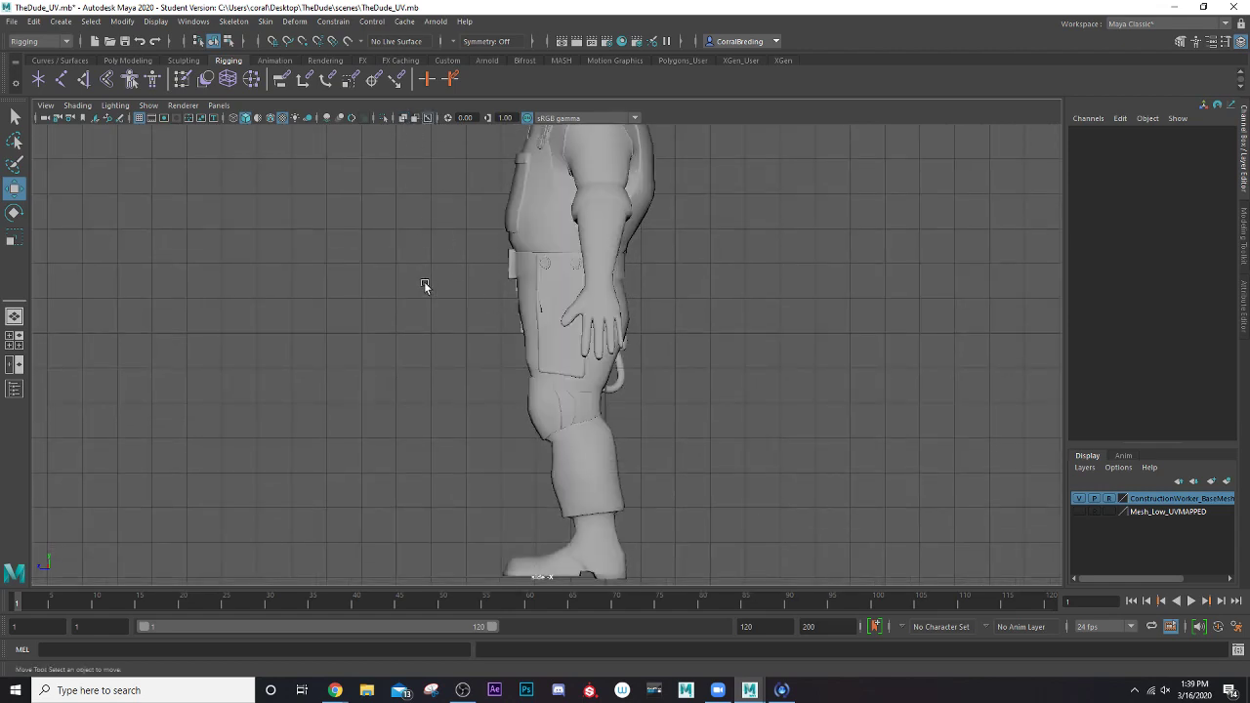
{"action": "middle_click_drag", "start_coordinate": [423, 283], "coordinate": [394, 297], "text": "alt"}
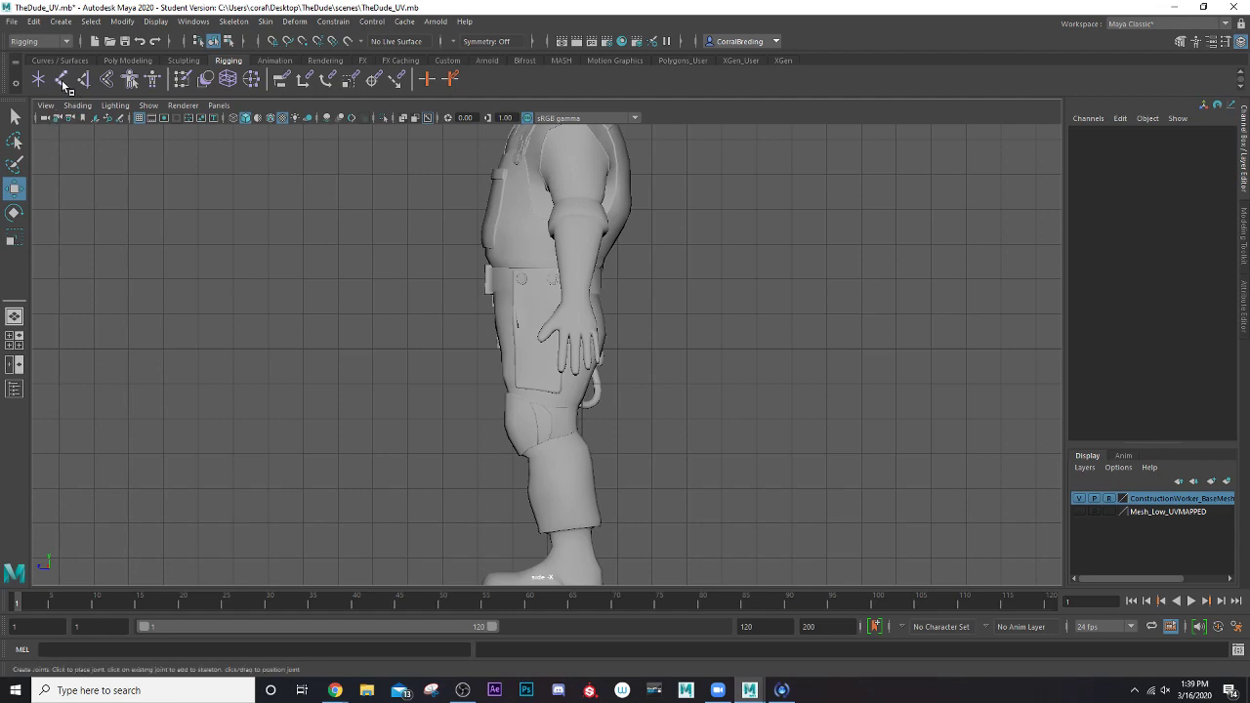
Activate the Create Joints tool with its tool settings open
{"action": "left_click", "coordinate": [233, 21]}
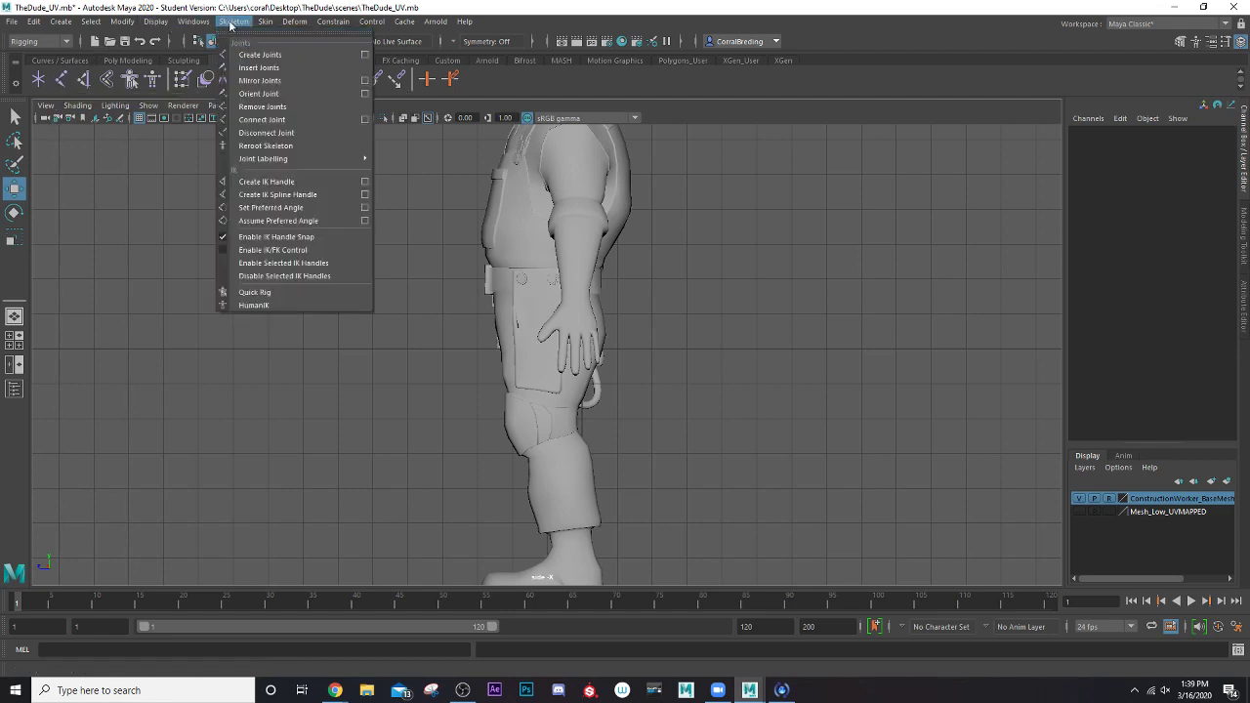
{"action": "left_click", "coordinate": [231, 23]}
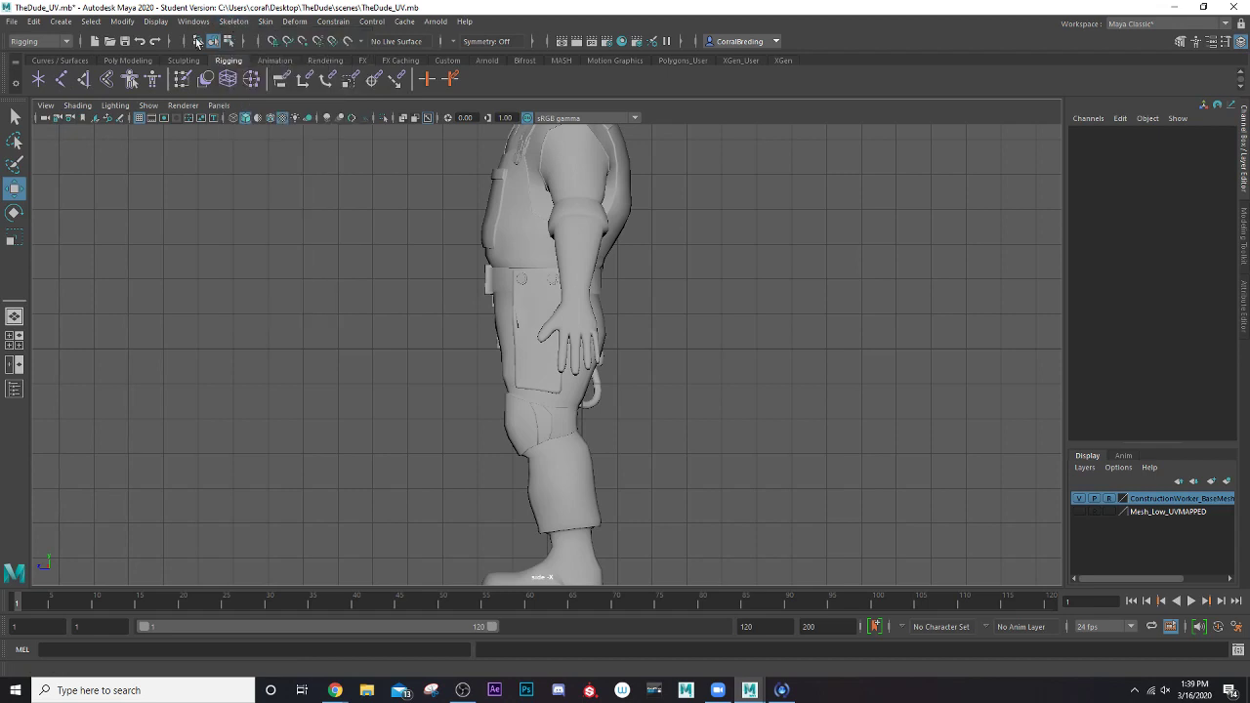
{"action": "double_click", "coordinate": [60, 79]}
{"action": "left_click", "coordinate": [233, 22]}
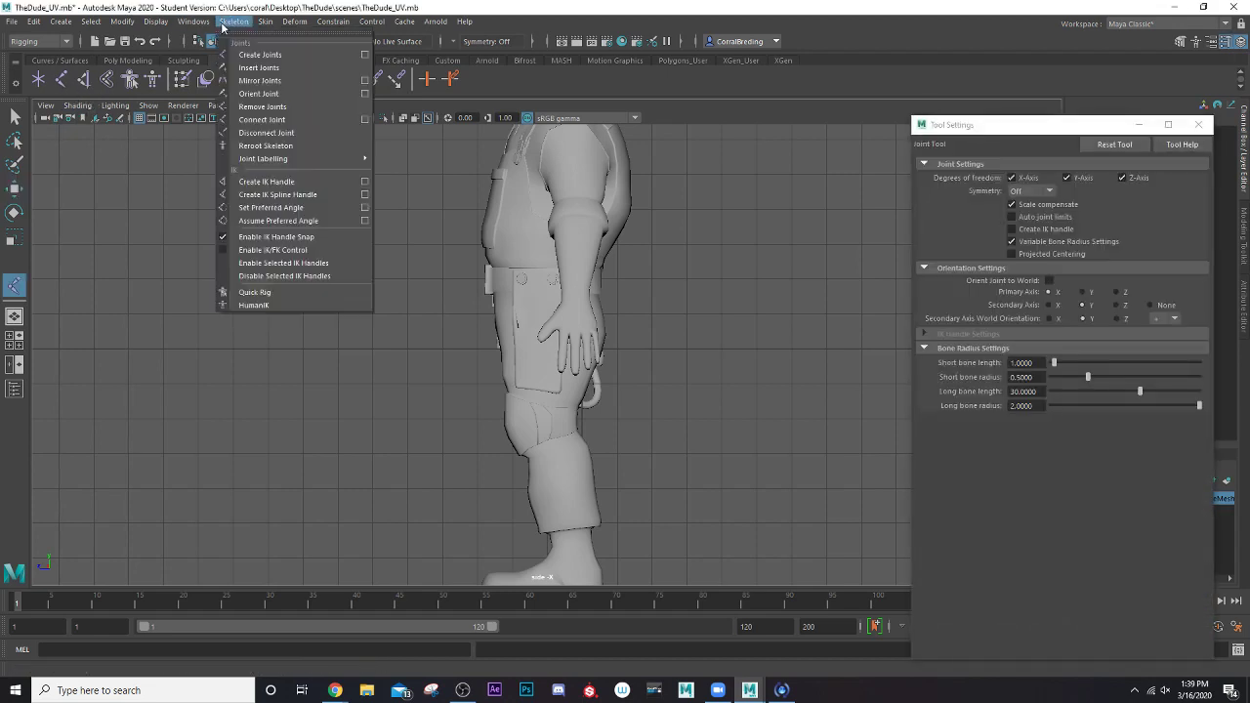
{"action": "left_click", "coordinate": [234, 21]}
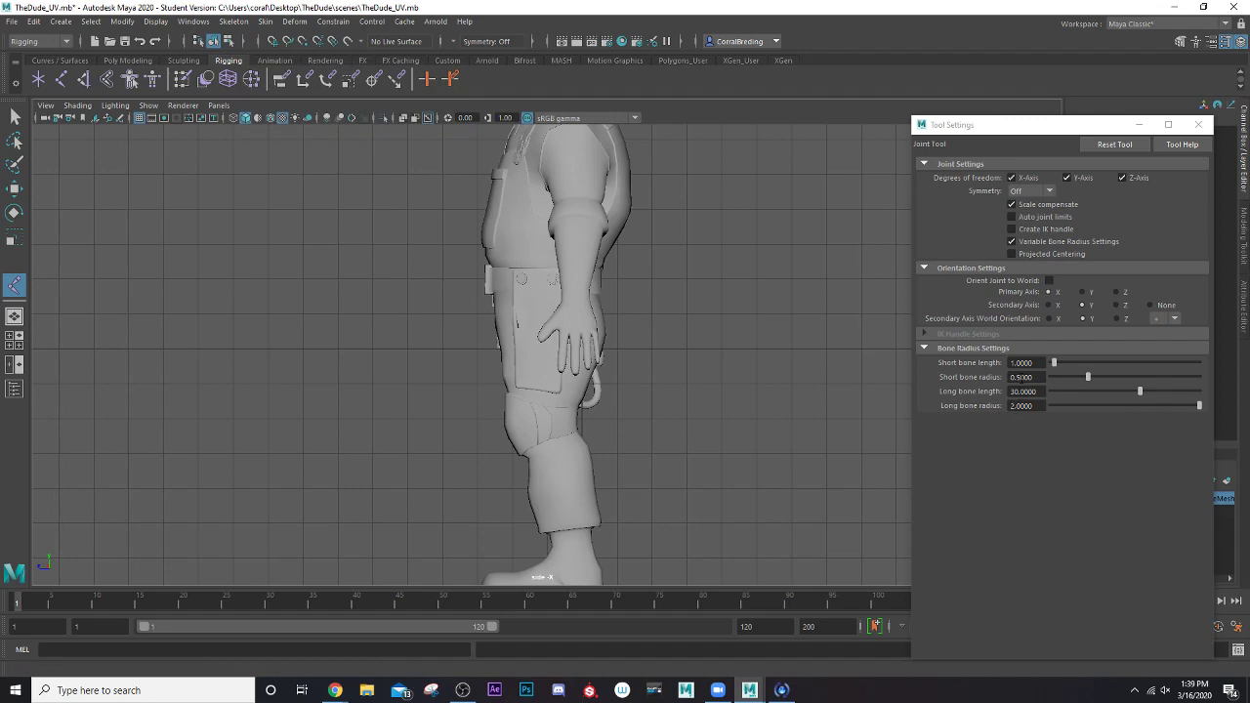
{"action": "left_click", "coordinate": [576, 509]}
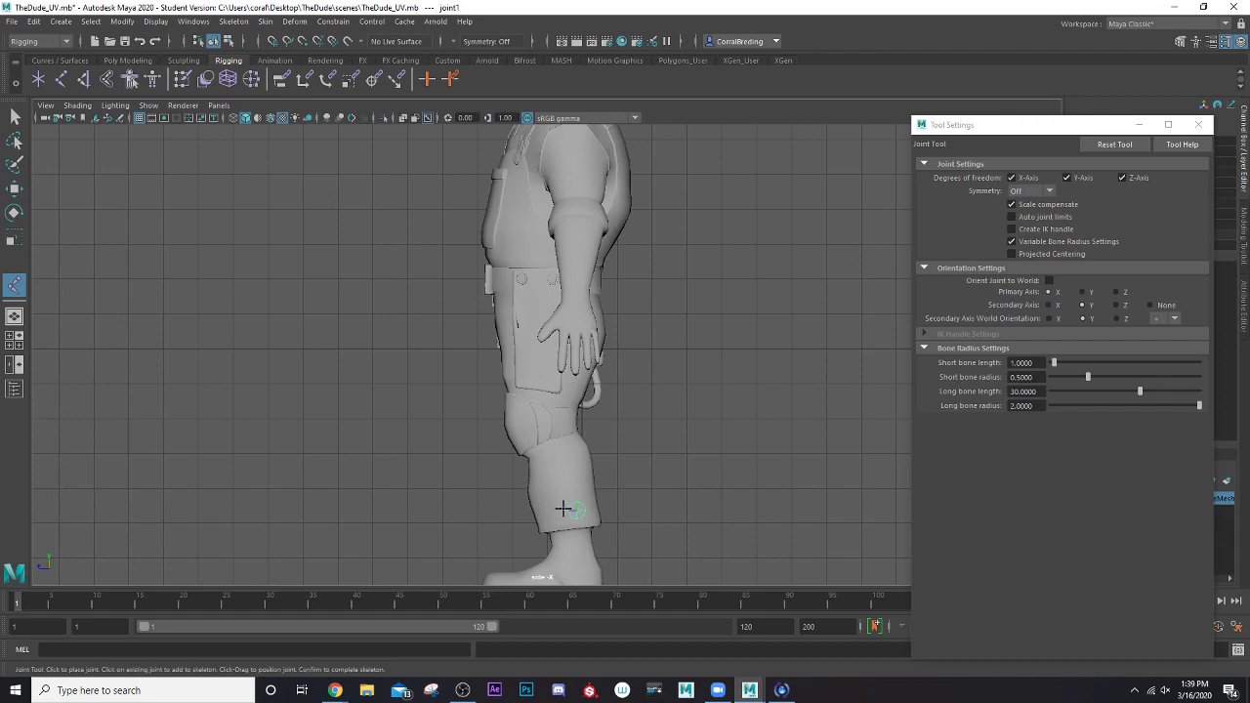
{"action": "middle_click_drag", "start_coordinate": [534, 493], "coordinate": [469, 391], "text": "alt"}
{"action": "middle_click_drag", "start_coordinate": [469, 341], "coordinate": [470, 403], "text": "alt"}
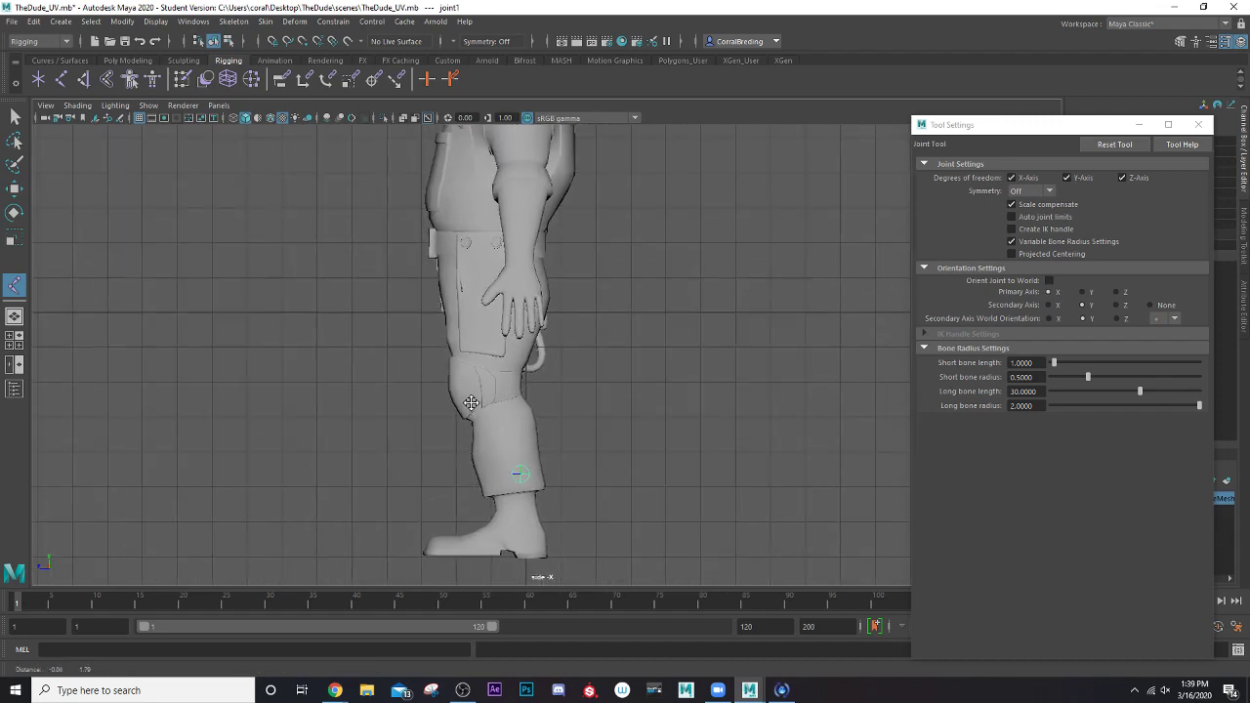
{"action": "key", "text": "ctrl+z"}
{"action": "middle_click_drag", "start_coordinate": [527, 347], "coordinate": [574, 379], "text": "alt"}
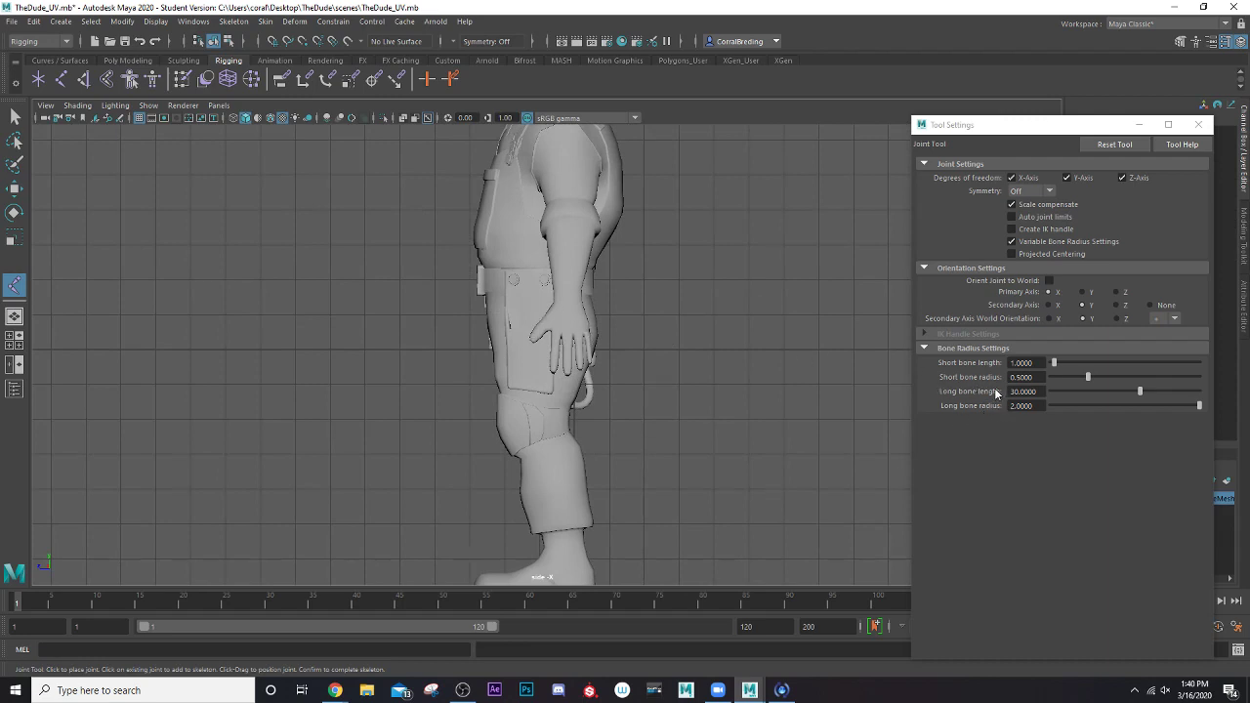
{"action": "left_click", "coordinate": [522, 318]}
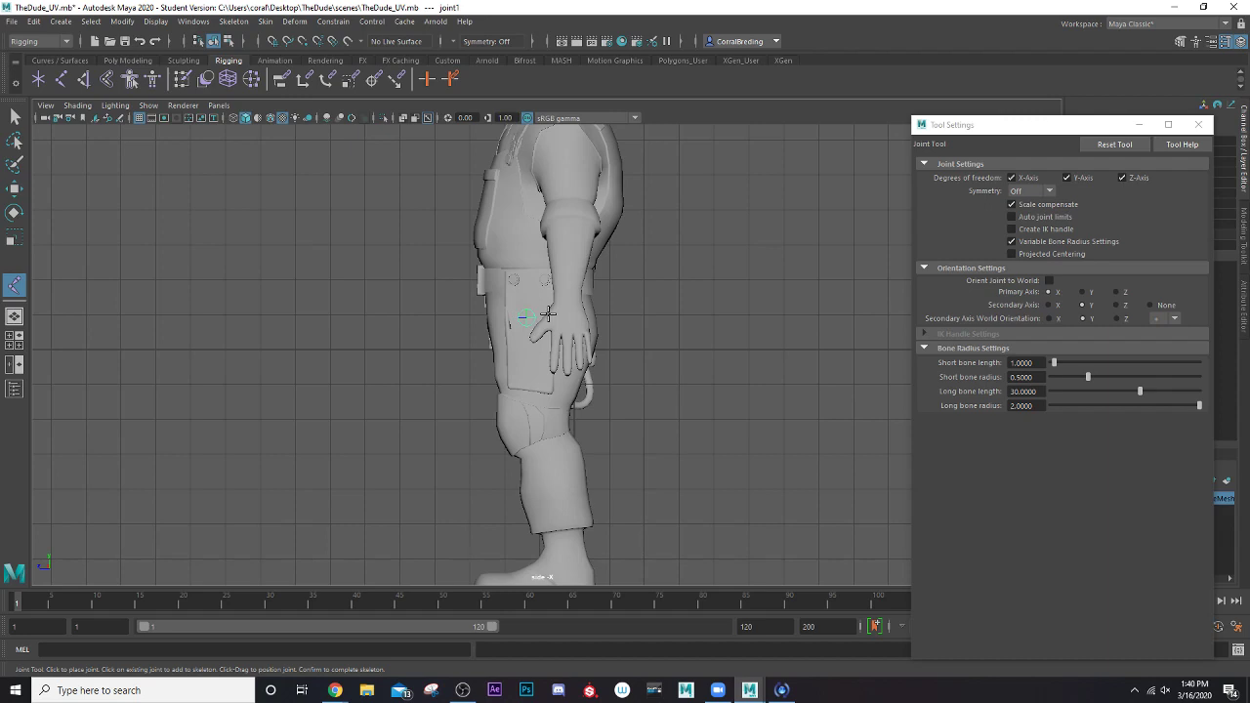
{"action": "key", "text": "ctrl+z"}
Place the first three joints of the leg chain in the side view, at the hip, the front of the knee and the ankle
{"action": "scroll", "coordinate": [539, 324], "scroll_direction": "up", "scroll_amount": 2}
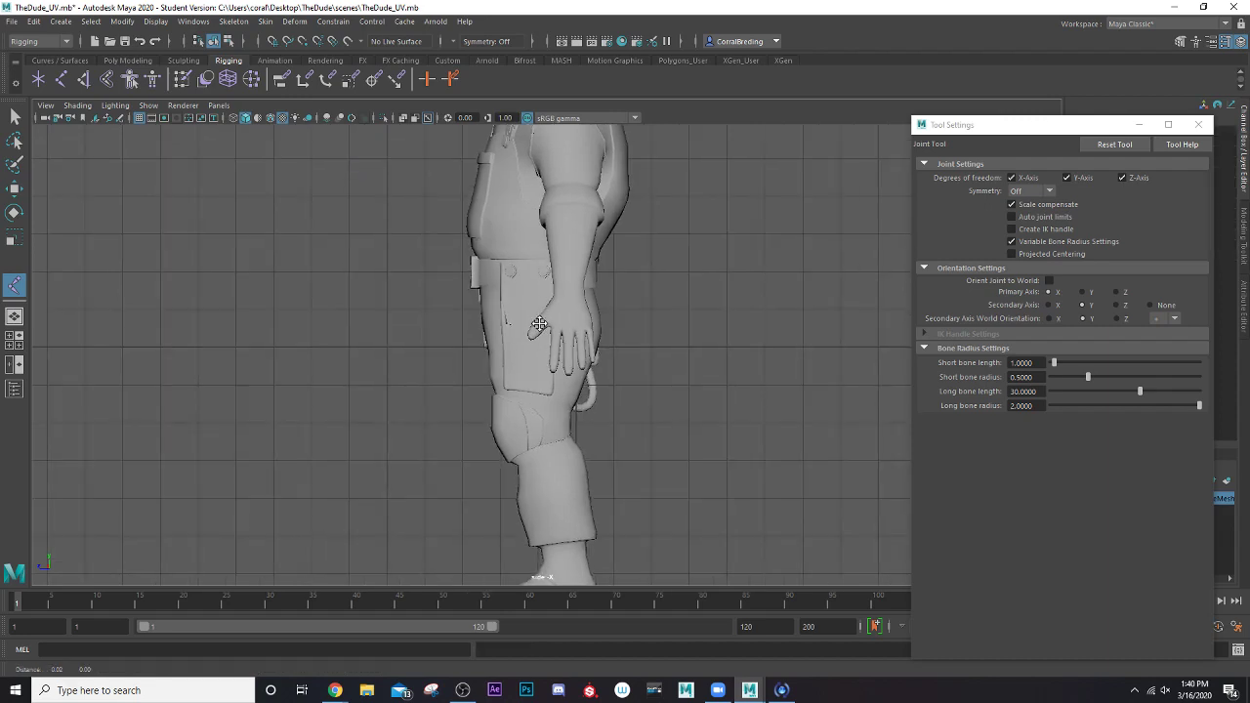
{"action": "left_click_drag", "start_coordinate": [541, 327], "coordinate": [543, 274], "text": "alt"}
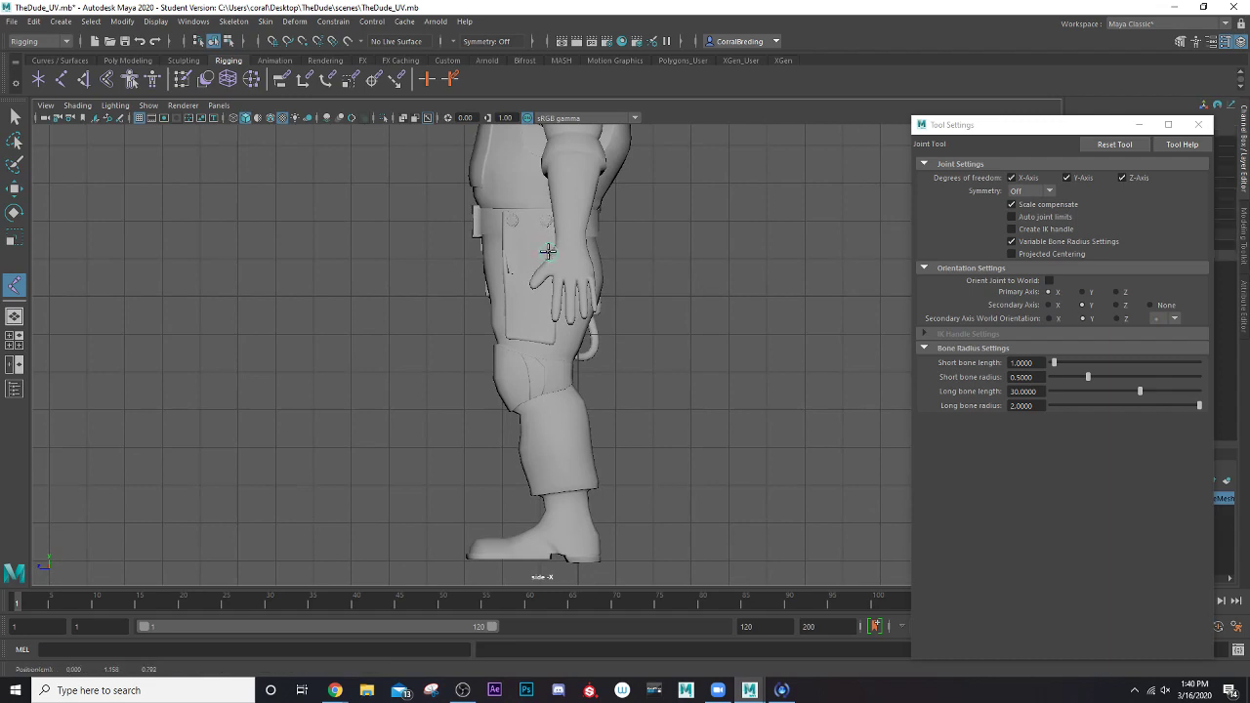
{"action": "left_click", "coordinate": [548, 251]}
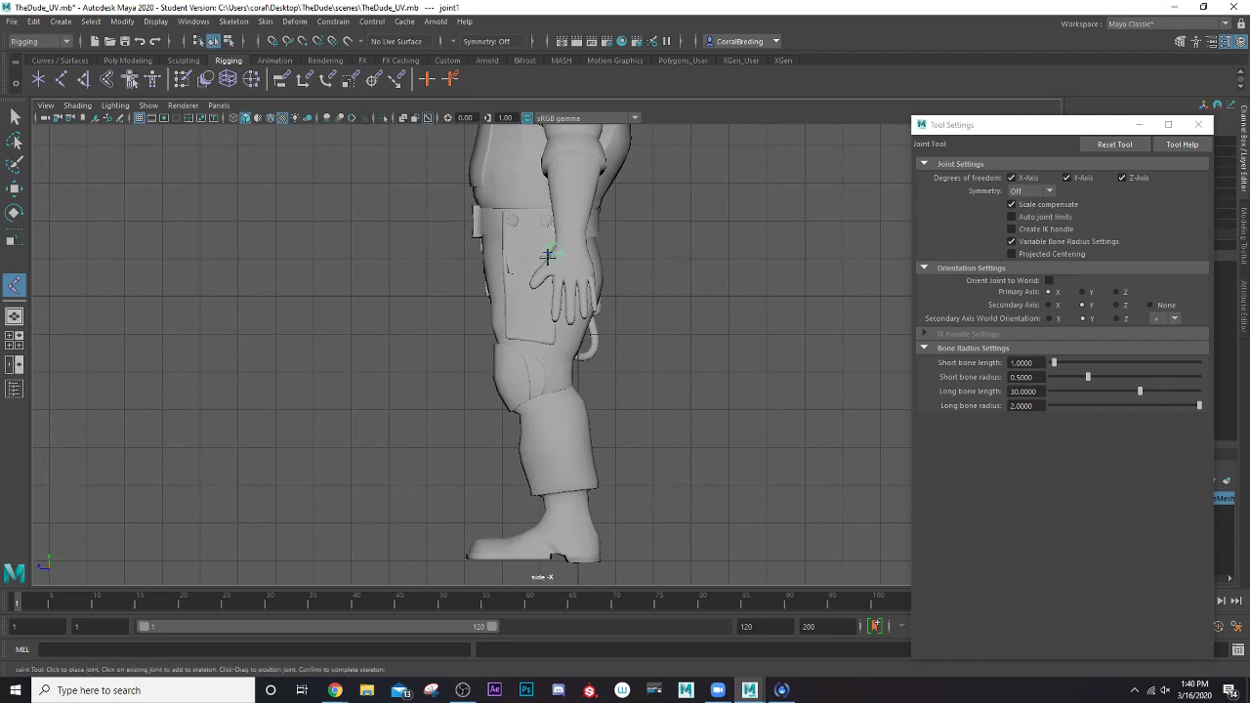
{"action": "left_click", "coordinate": [504, 379]}
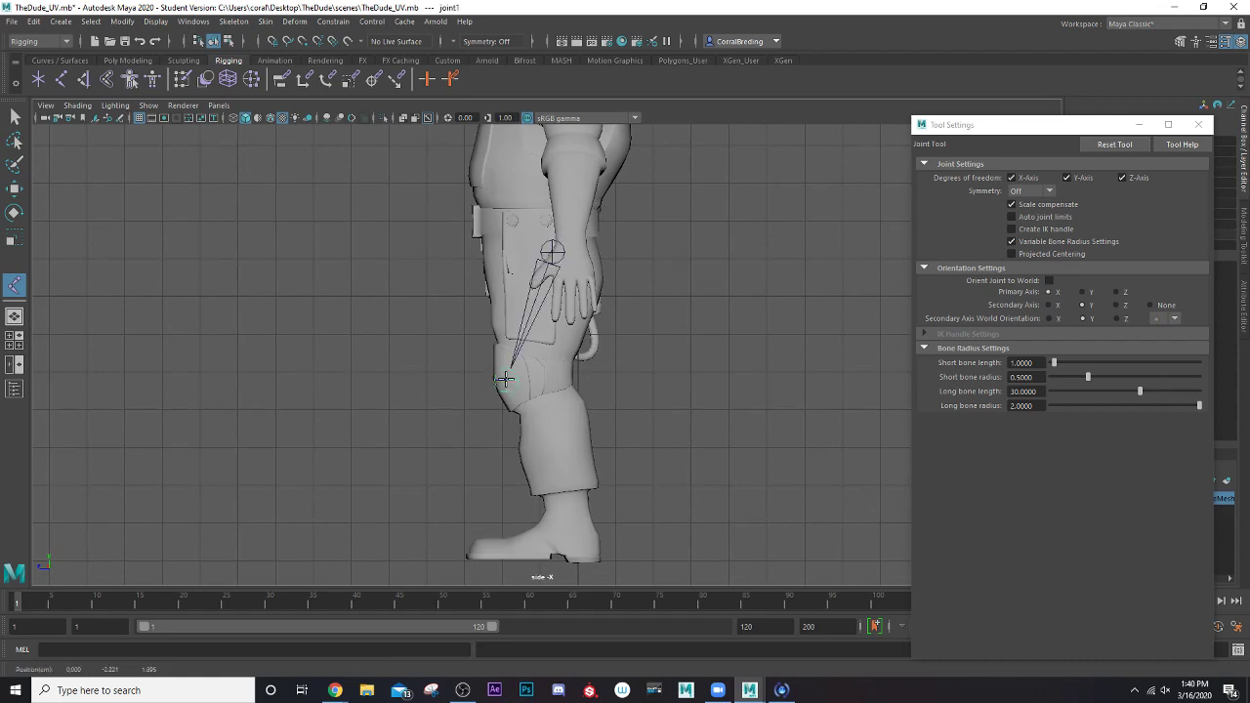
{"action": "left_click_drag", "start_coordinate": [504, 379], "coordinate": [503, 380]}
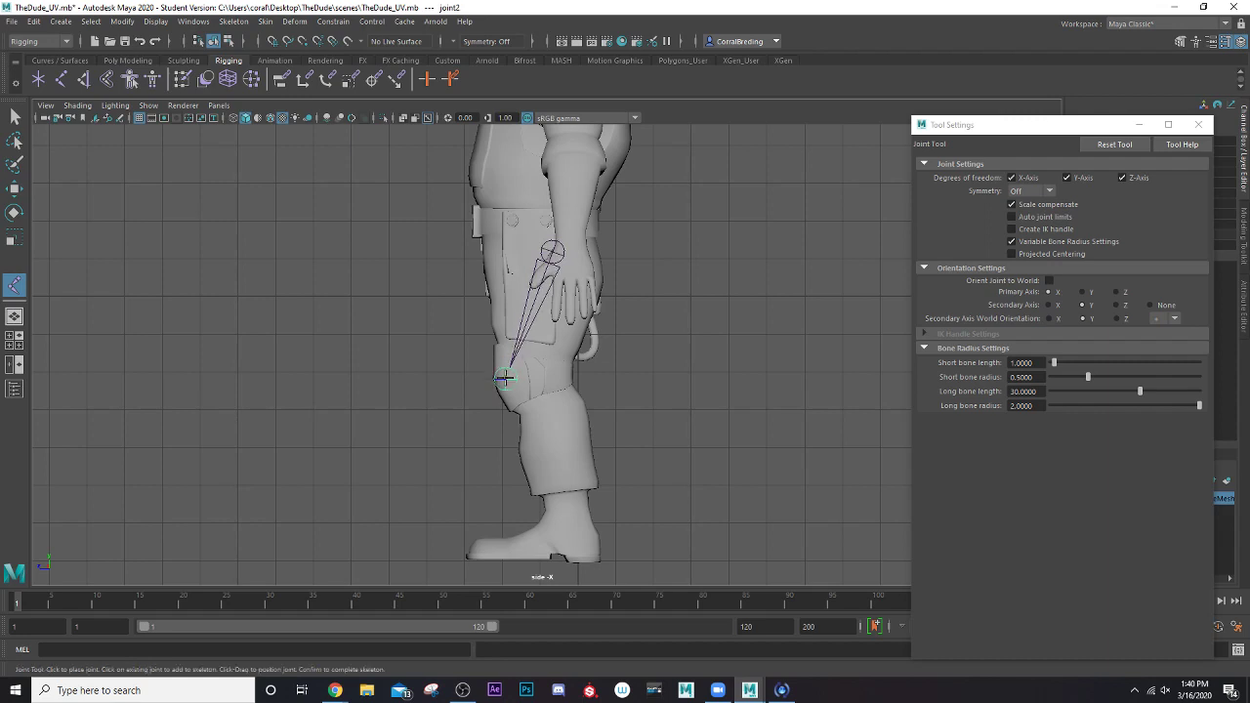
{"action": "left_click_drag", "start_coordinate": [569, 506], "coordinate": [571, 513]}
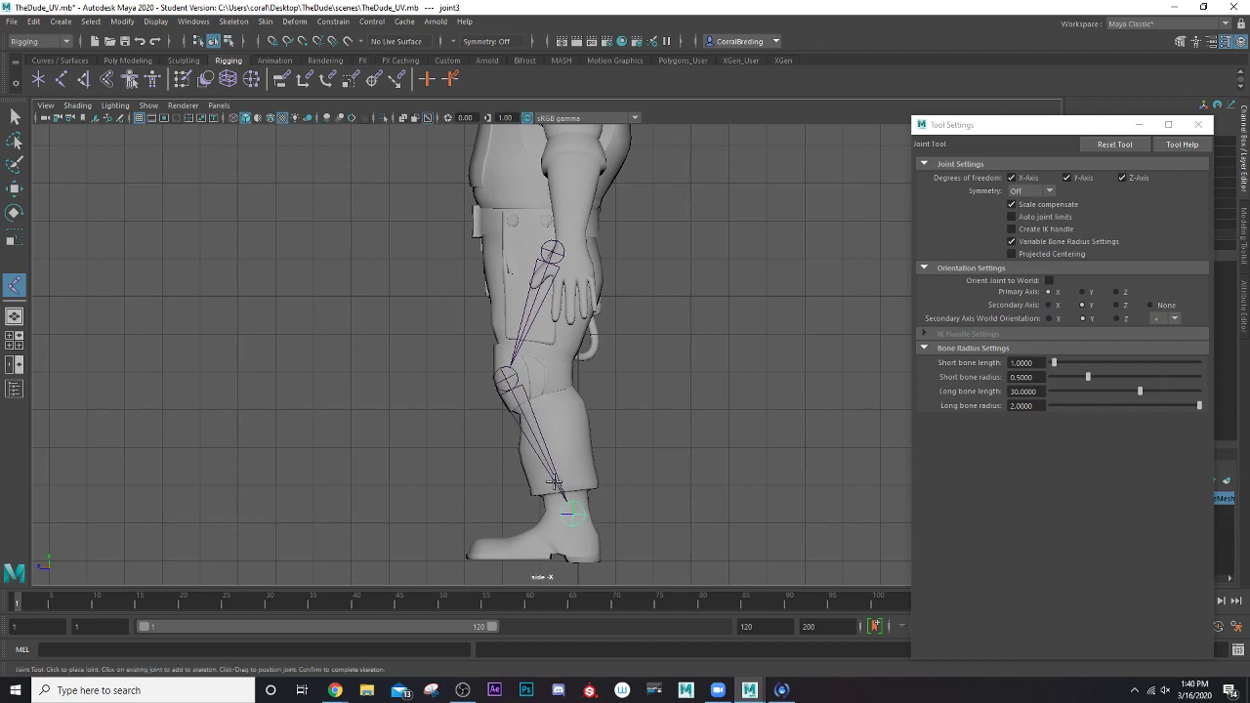
Continue the chain with joints at the ball of the foot and the toe, complete the skeleton and switch to the Move tool
{"action": "middle_click_drag", "start_coordinate": [570, 513], "coordinate": [584, 370], "text": "alt"}
{"action": "scroll", "coordinate": [576, 366], "scroll_direction": "up", "scroll_amount": 2}
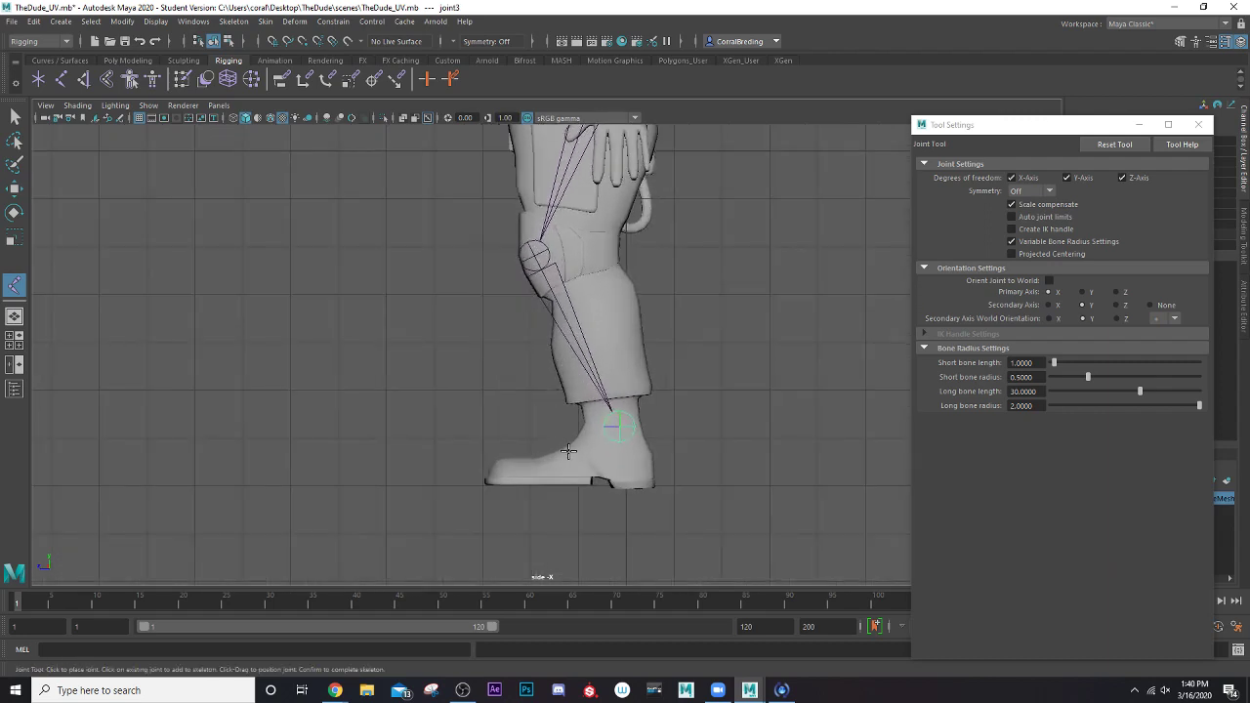
{"action": "left_click_drag", "start_coordinate": [569, 450], "coordinate": [500, 464]}
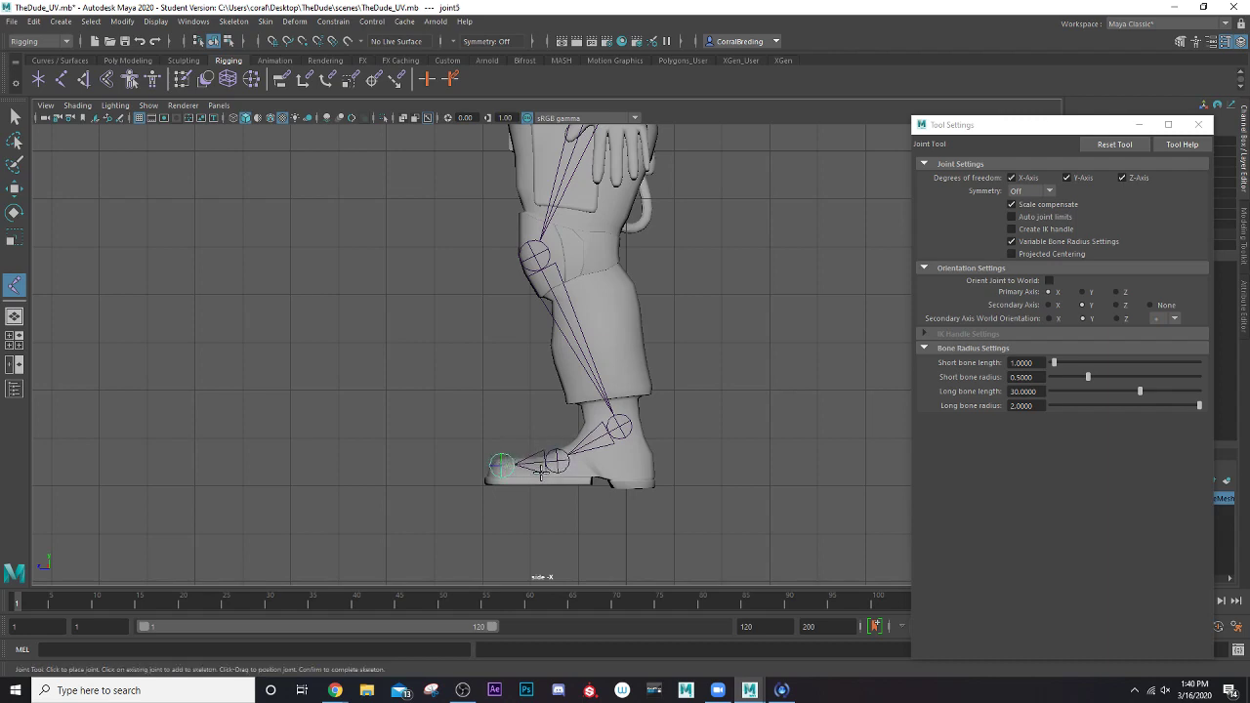
{"action": "key", "text": "Return"}
{"action": "key", "text": "w"}
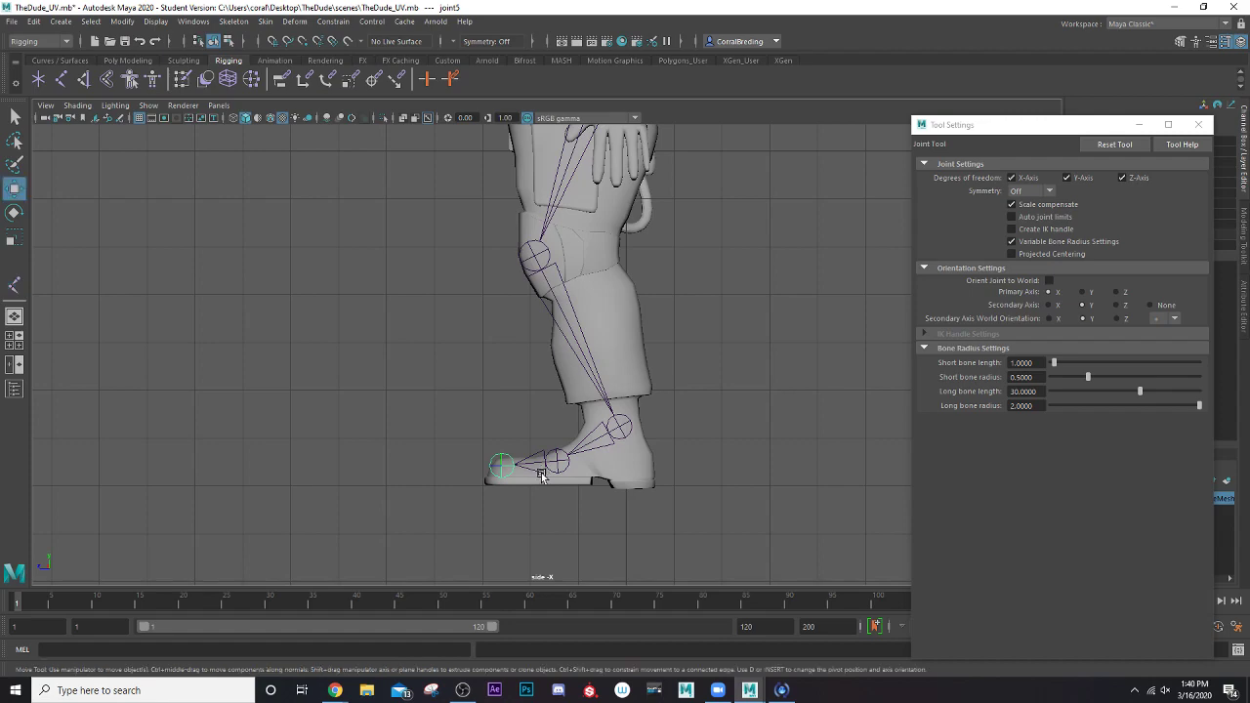
Select the hip joint at the root of the leg chain and close the tool settings
{"action": "middle_click_drag", "start_coordinate": [572, 415], "coordinate": [481, 526], "text": "alt"}
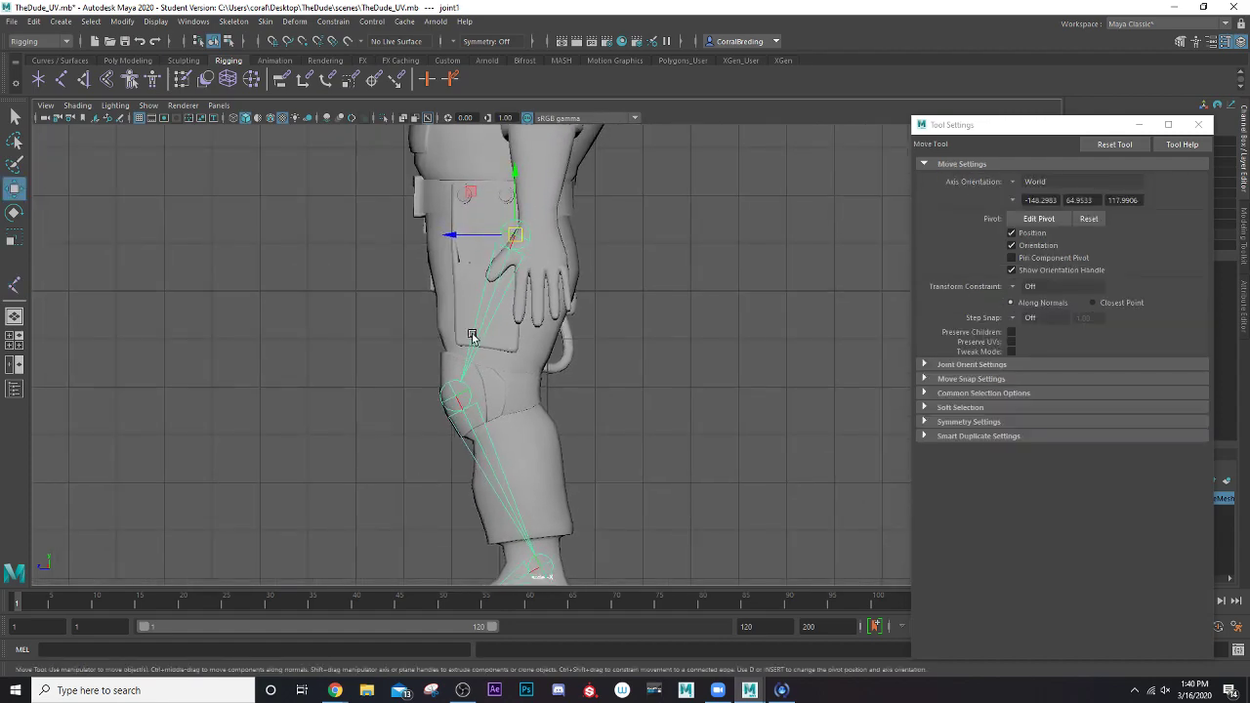
{"action": "middle_click_drag", "start_coordinate": [555, 361], "coordinate": [449, 226], "text": "alt"}
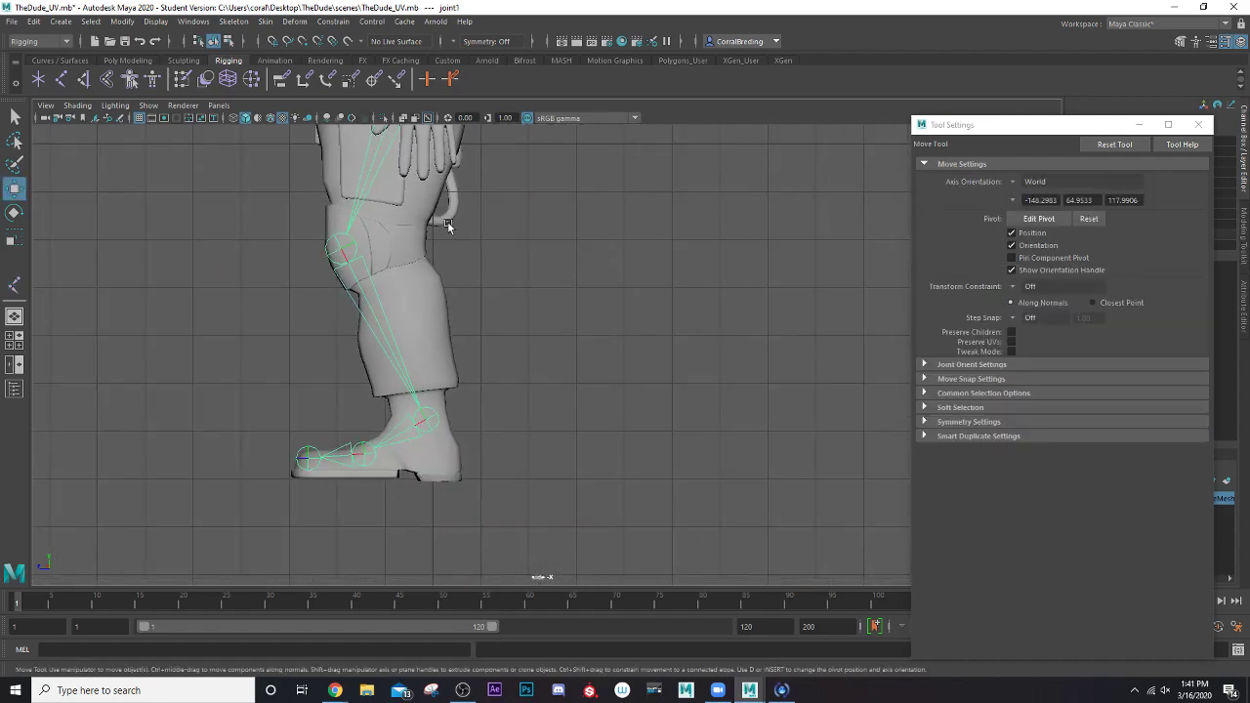
{"action": "scroll", "coordinate": [449, 225], "scroll_direction": "down", "scroll_amount": 2}
{"action": "left_click_drag", "start_coordinate": [541, 320], "coordinate": [558, 310], "text": "alt"}
{"action": "middle_click_drag", "start_coordinate": [539, 283], "coordinate": [603, 411], "text": "alt"}
{"action": "left_click", "coordinate": [1199, 127]}
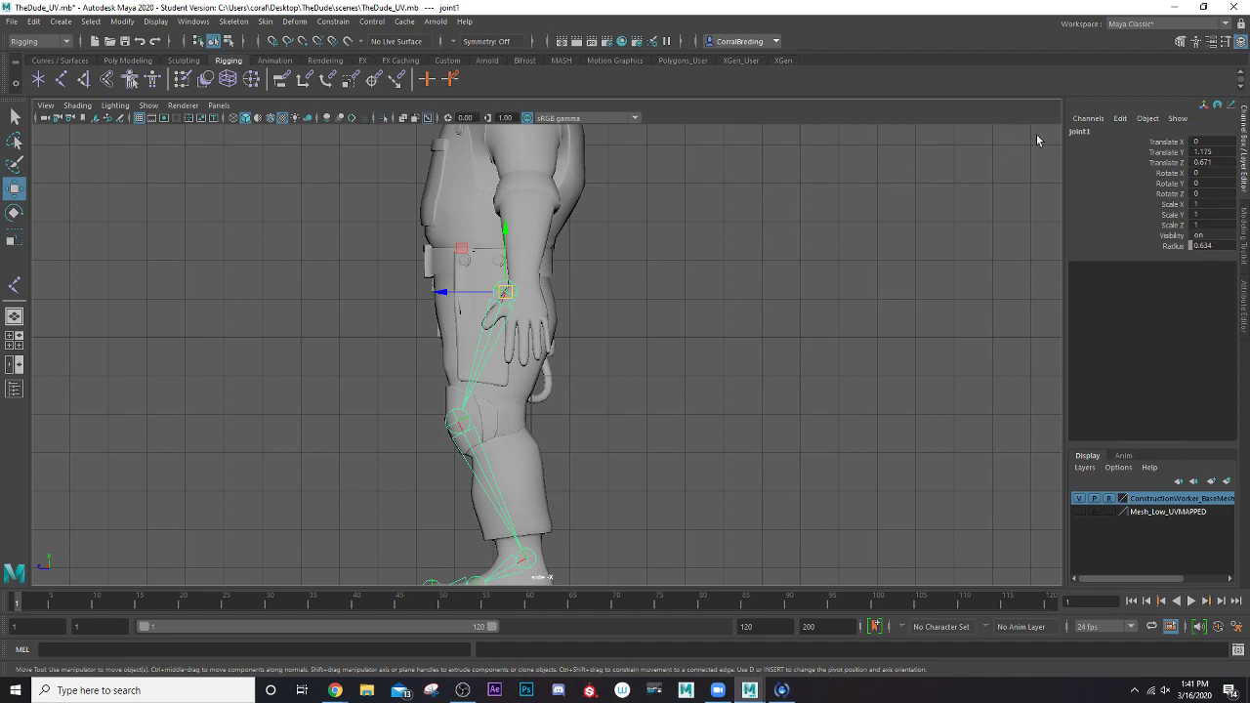
Rename the hip joint BN_Leg_L
{"action": "double_click", "coordinate": [1080, 130]}
{"action": "type", "text": "l"}
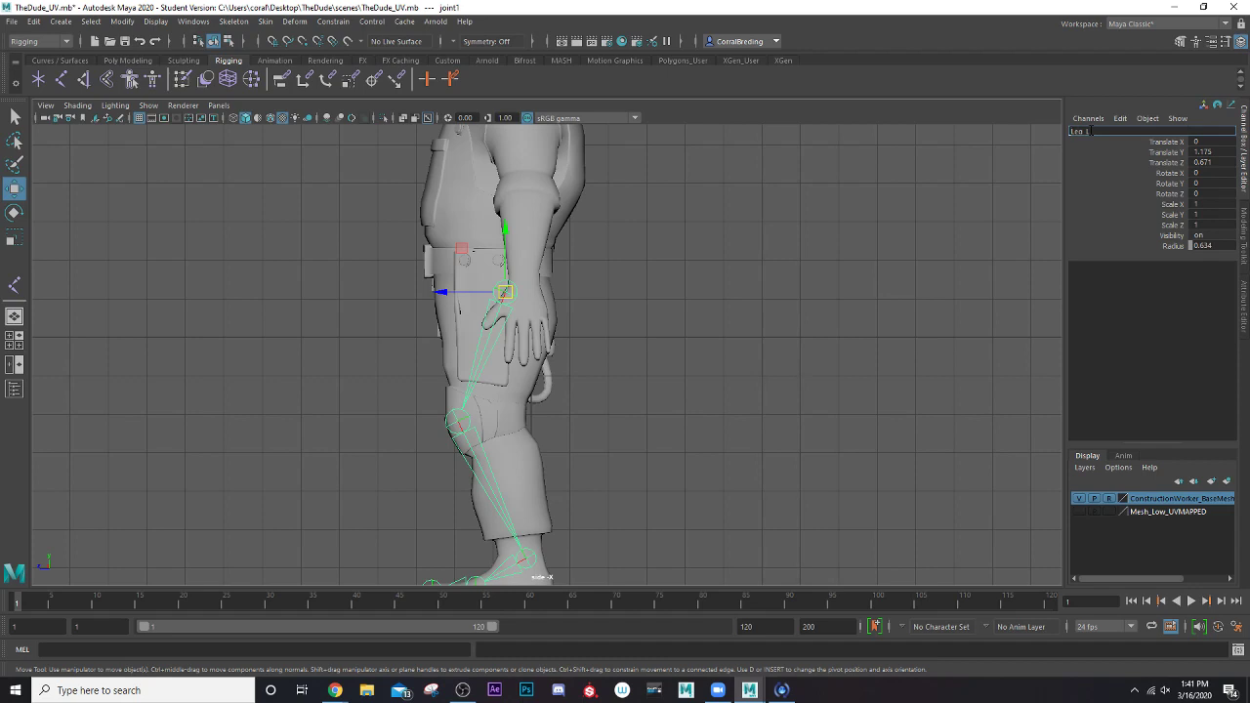
{"action": "type", "text": "BN_"}
{"action": "key", "text": "Return"}
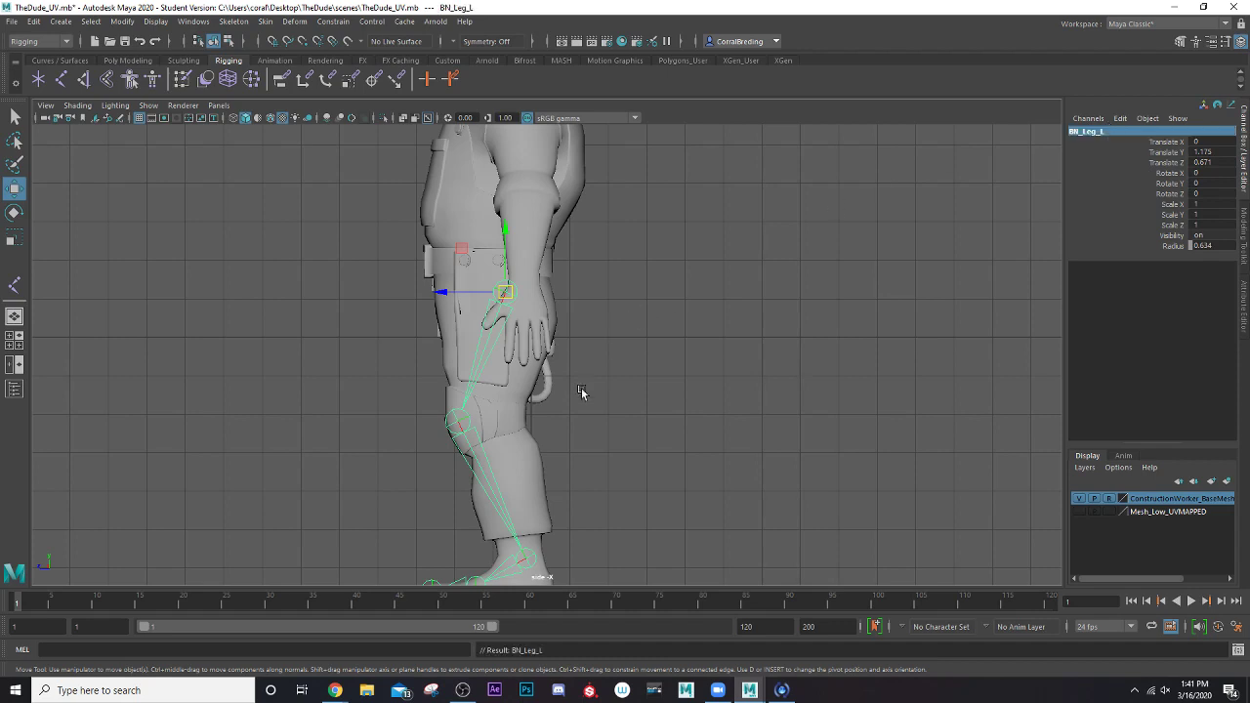
Reselect the hip joint and extend its side suffix so the name reads BN_Leg_Left
{"action": "left_click", "coordinate": [464, 419]}
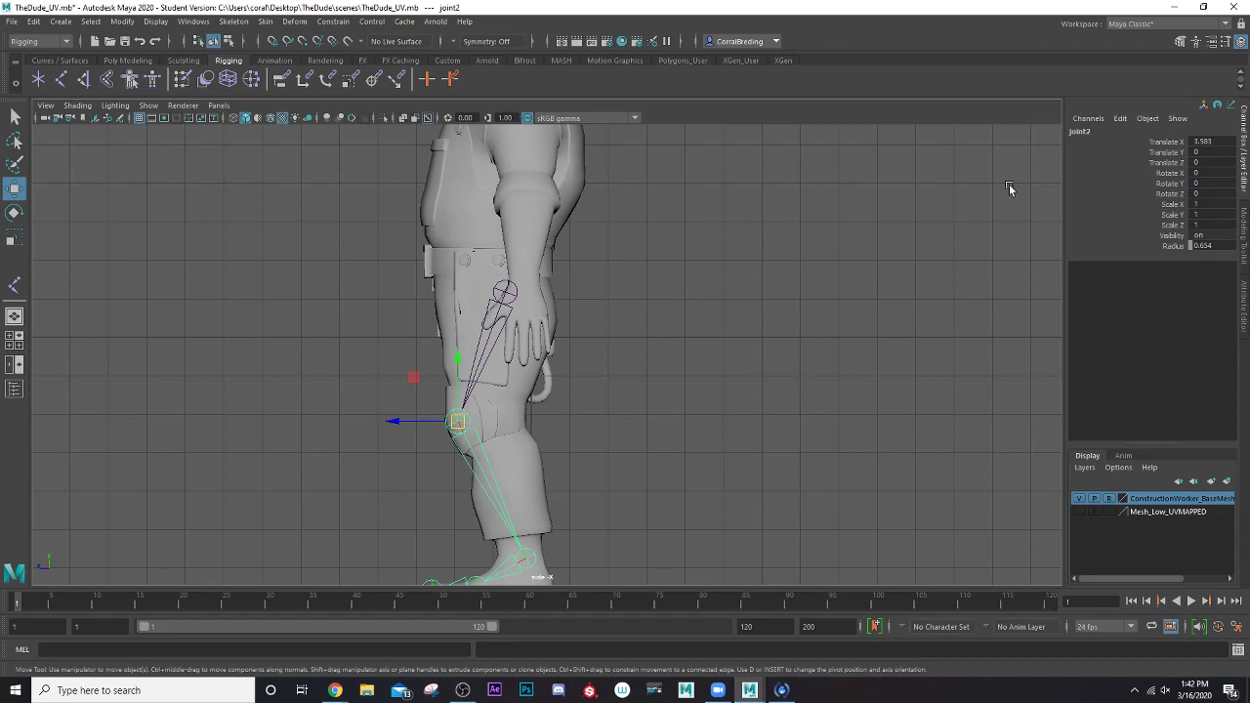
{"action": "left_click", "coordinate": [496, 293]}
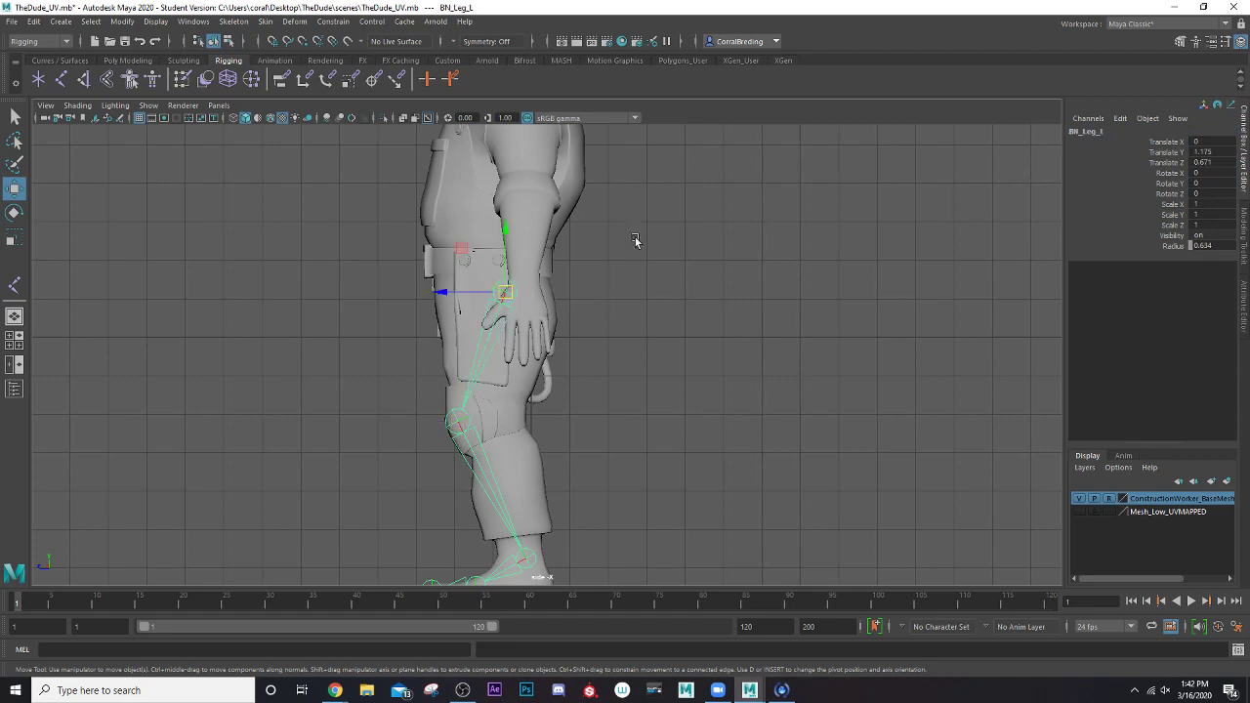
{"action": "left_click", "coordinate": [1087, 133]}
{"action": "left_click", "coordinate": [1112, 130]}
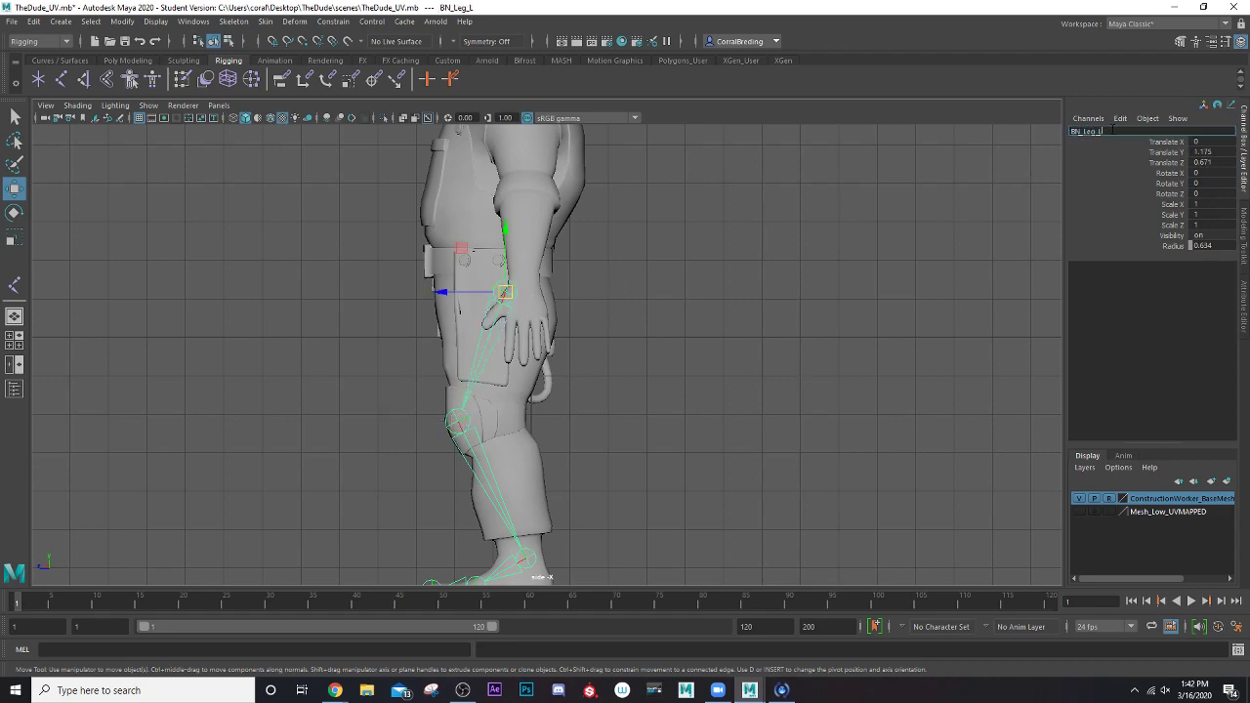
{"action": "type", "text": "eft"}
{"action": "key", "text": "Return"}
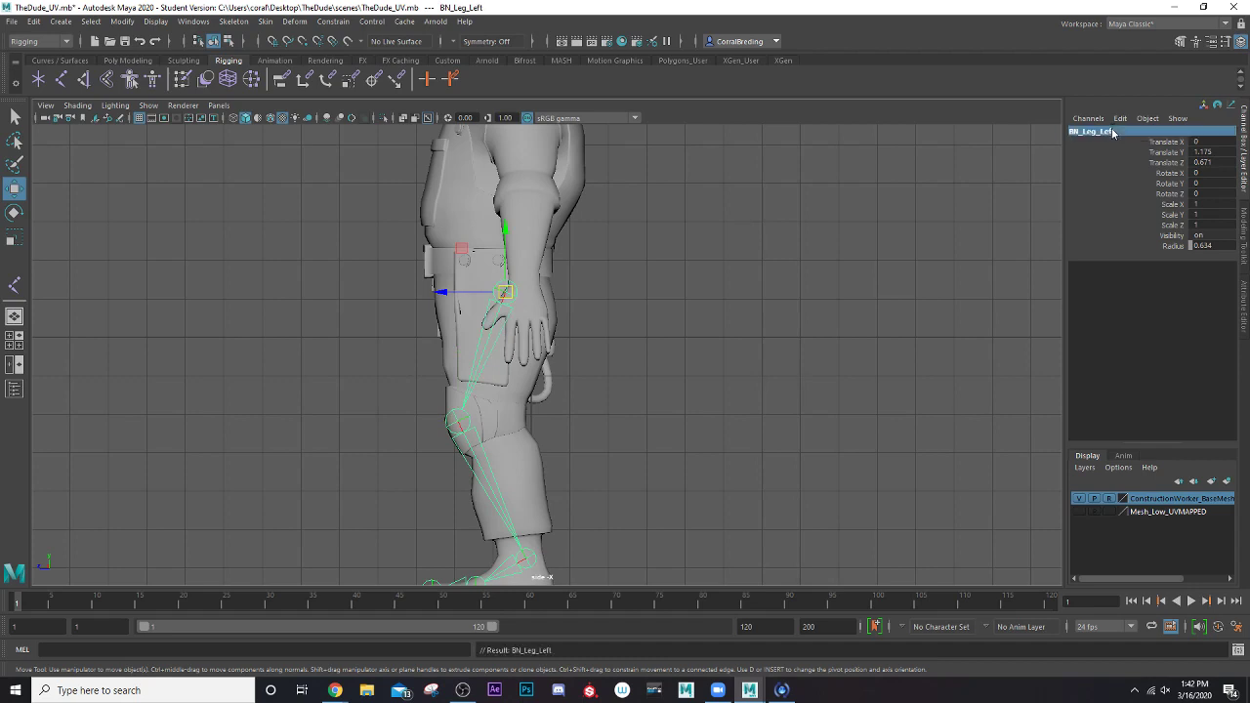
Rename the knee joint BN_Knee_Left
{"action": "left_click", "coordinate": [459, 422]}
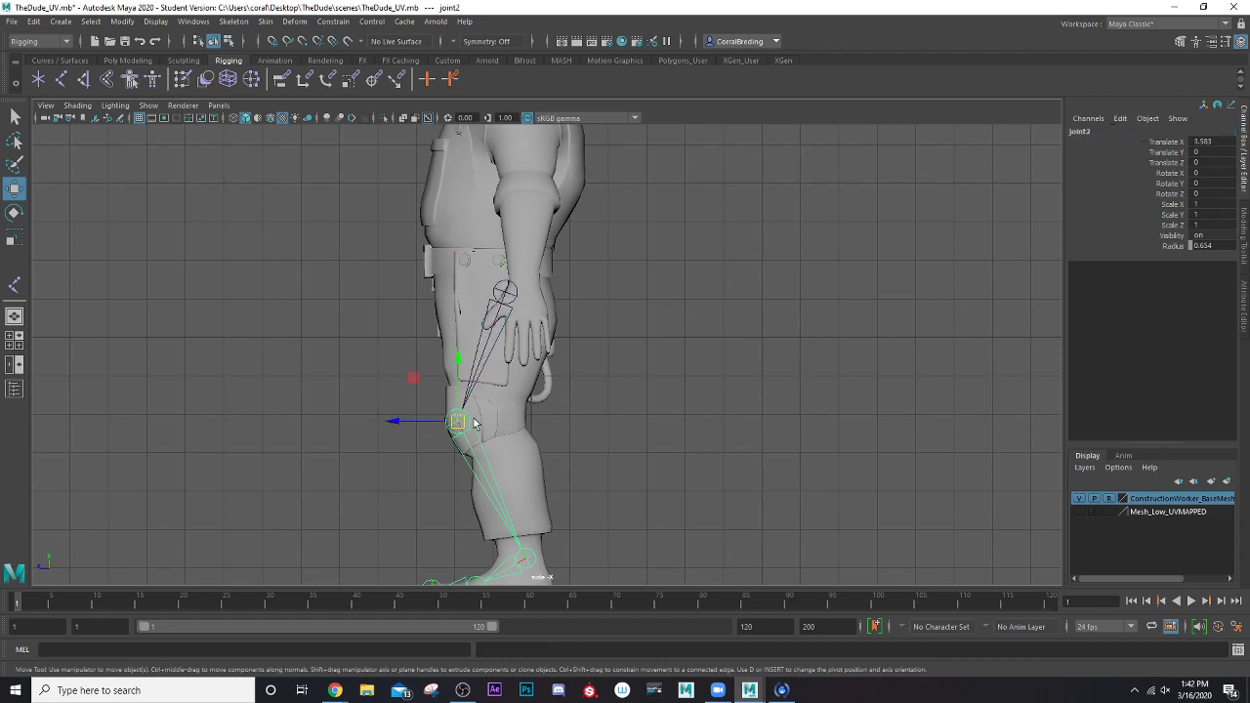
{"action": "double_click", "coordinate": [1080, 132]}
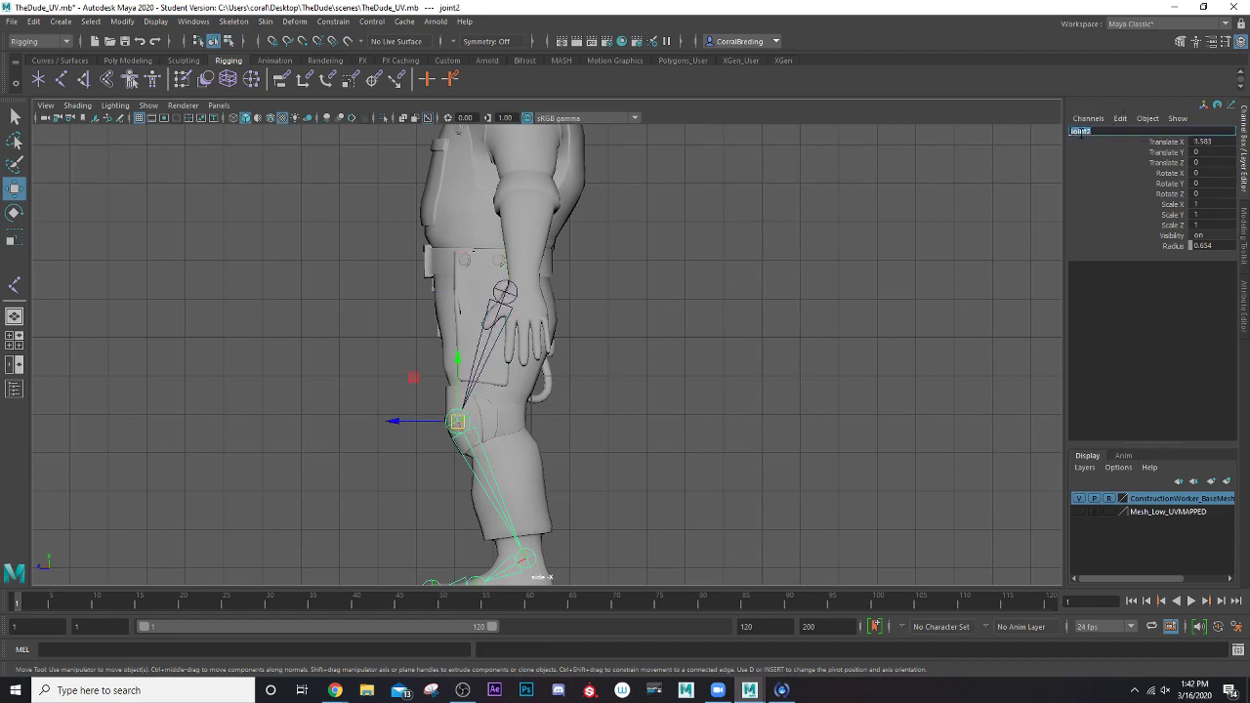
{"action": "type", "text": "BN_Knee_Left"}
{"action": "key", "text": "Return"}
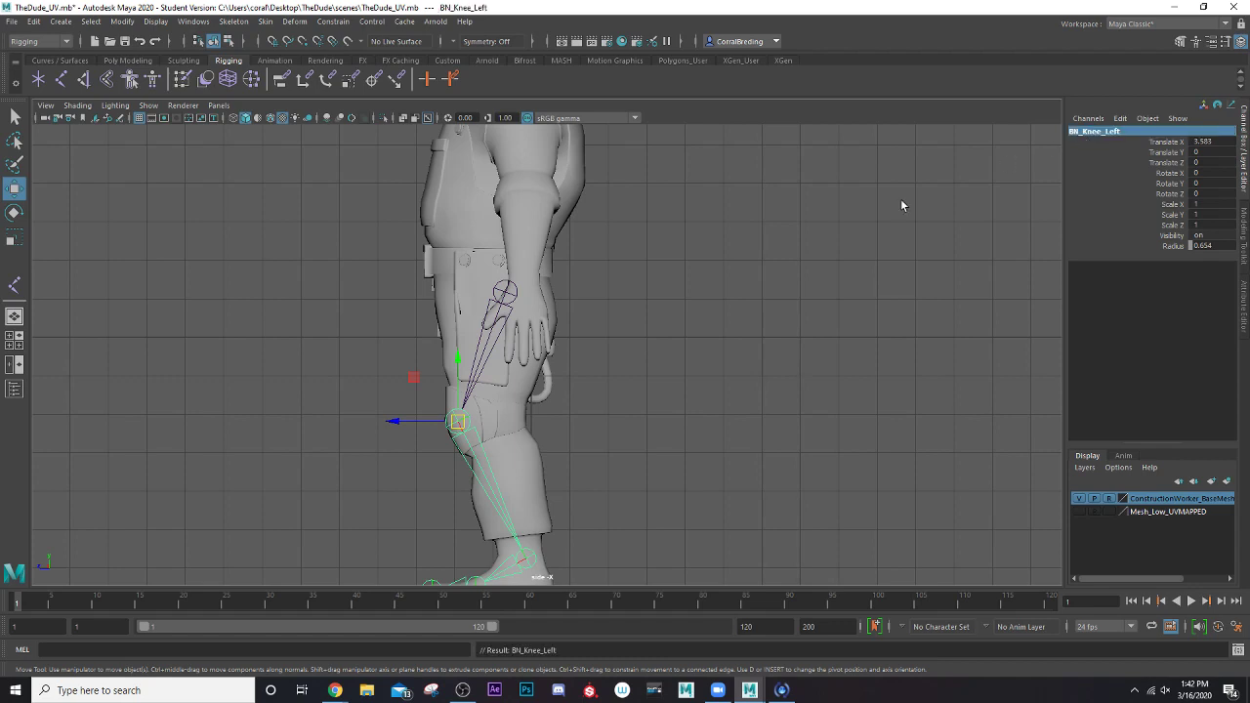
Rename the ankle joint BN_Ankle_Left
{"action": "middle_click_drag", "start_coordinate": [713, 390], "coordinate": [754, 303], "text": "alt"}
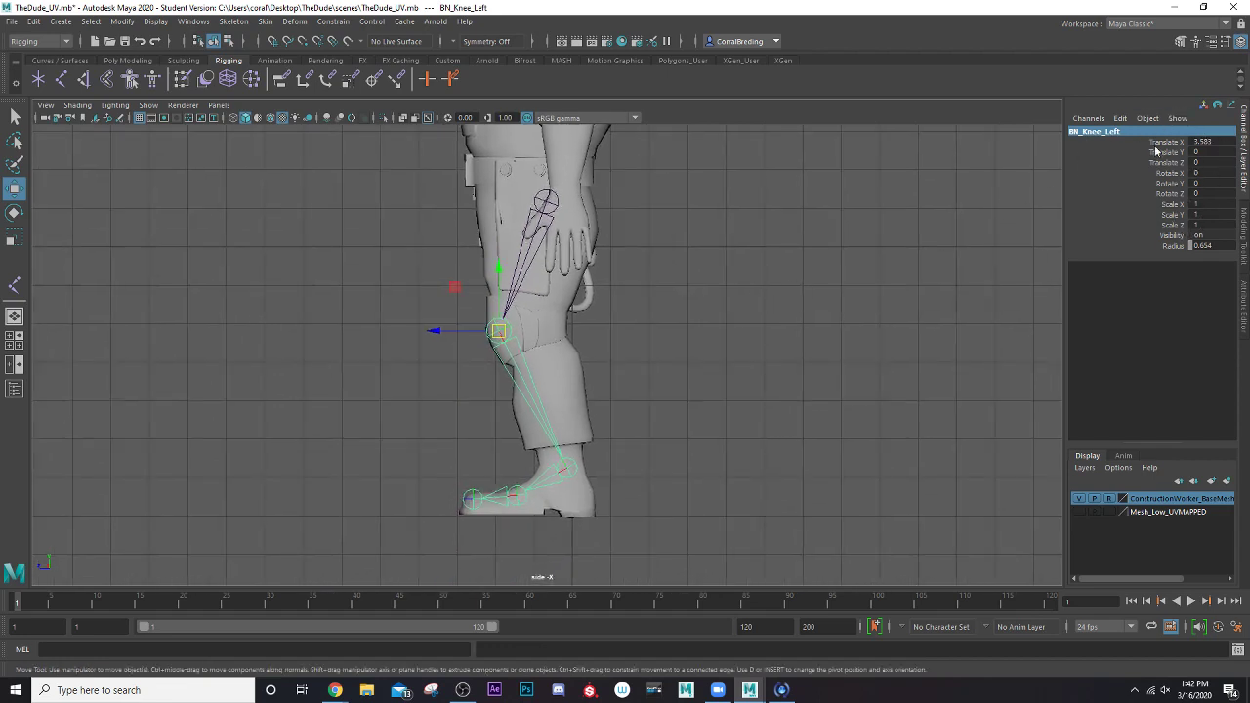
{"action": "middle_click_drag", "start_coordinate": [552, 413], "coordinate": [541, 365], "text": "alt"}
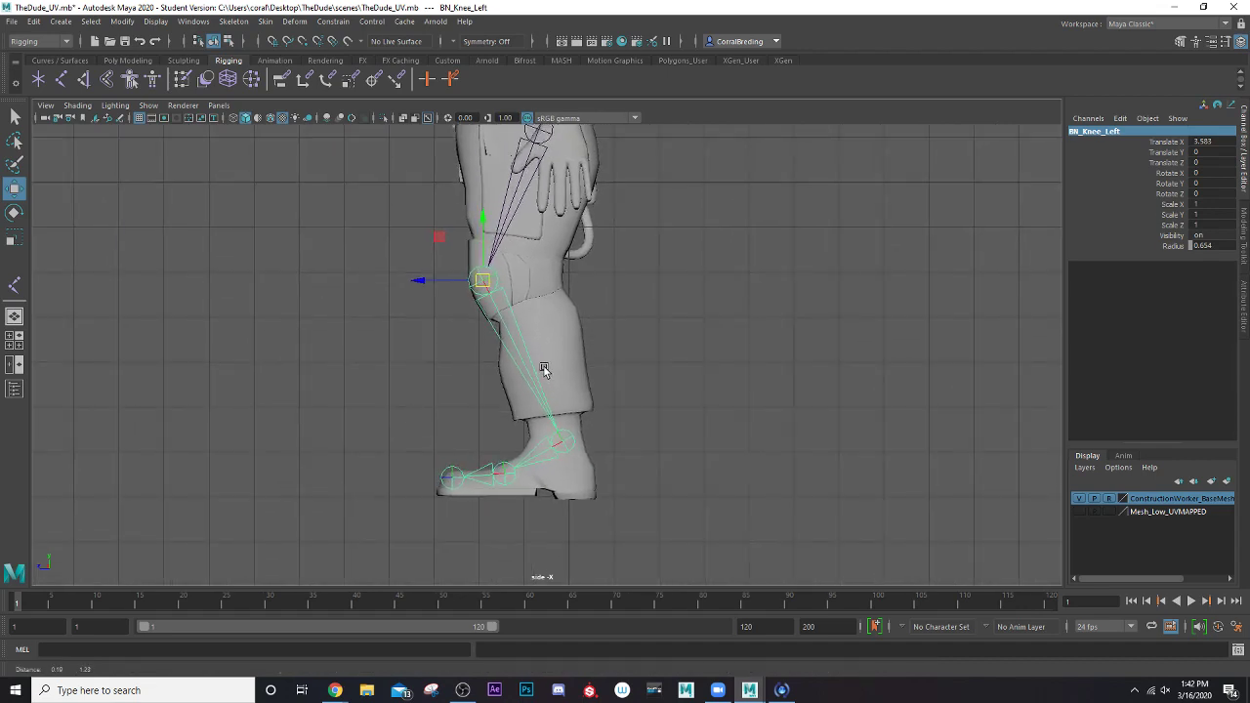
{"action": "left_click", "coordinate": [564, 439]}
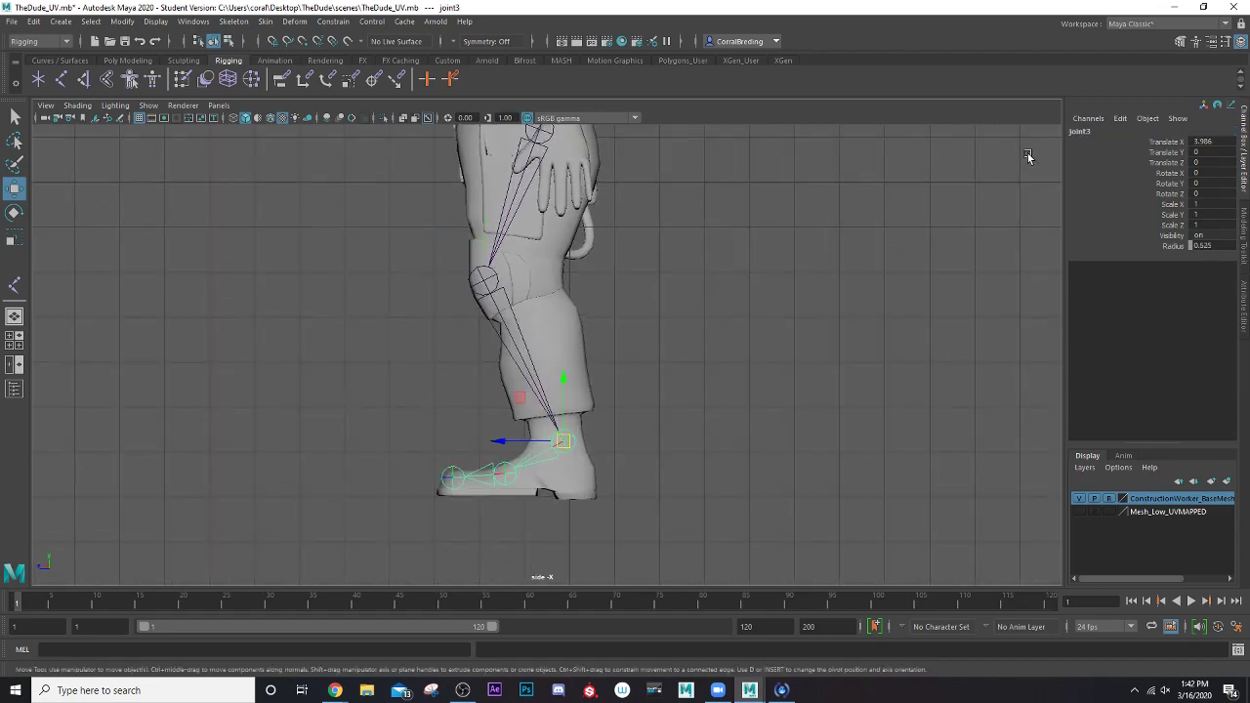
{"action": "double_click", "coordinate": [1080, 130]}
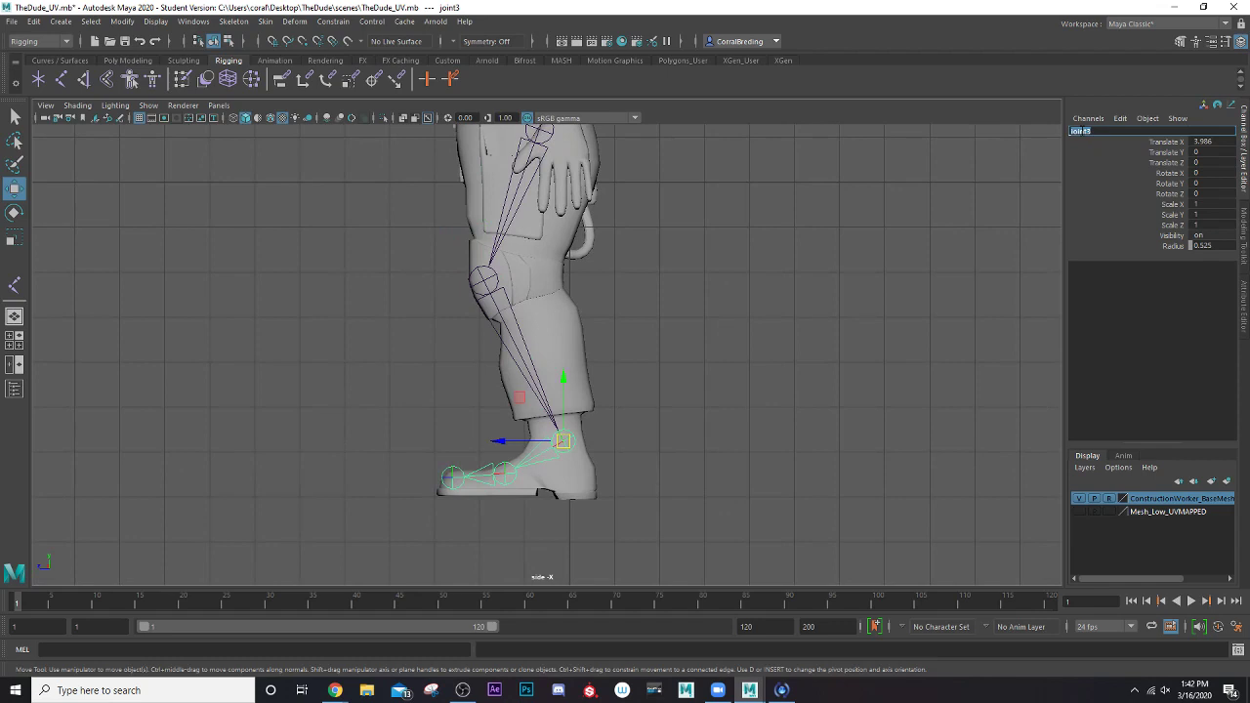
{"action": "type", "text": "BN_Ankle_Left"}
{"action": "key", "text": "Return"}
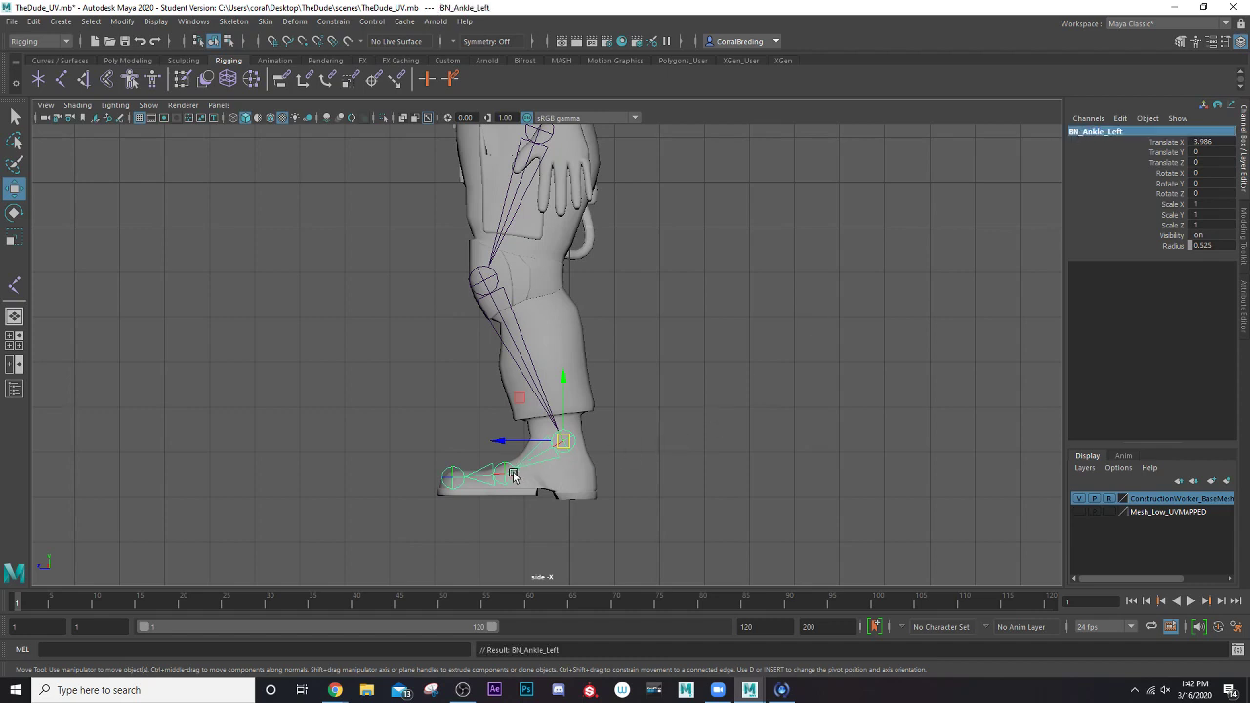
Rename the joint at the ball of the foot BN_Foot_Left
{"action": "left_click", "coordinate": [504, 474]}
{"action": "double_click", "coordinate": [1086, 132]}
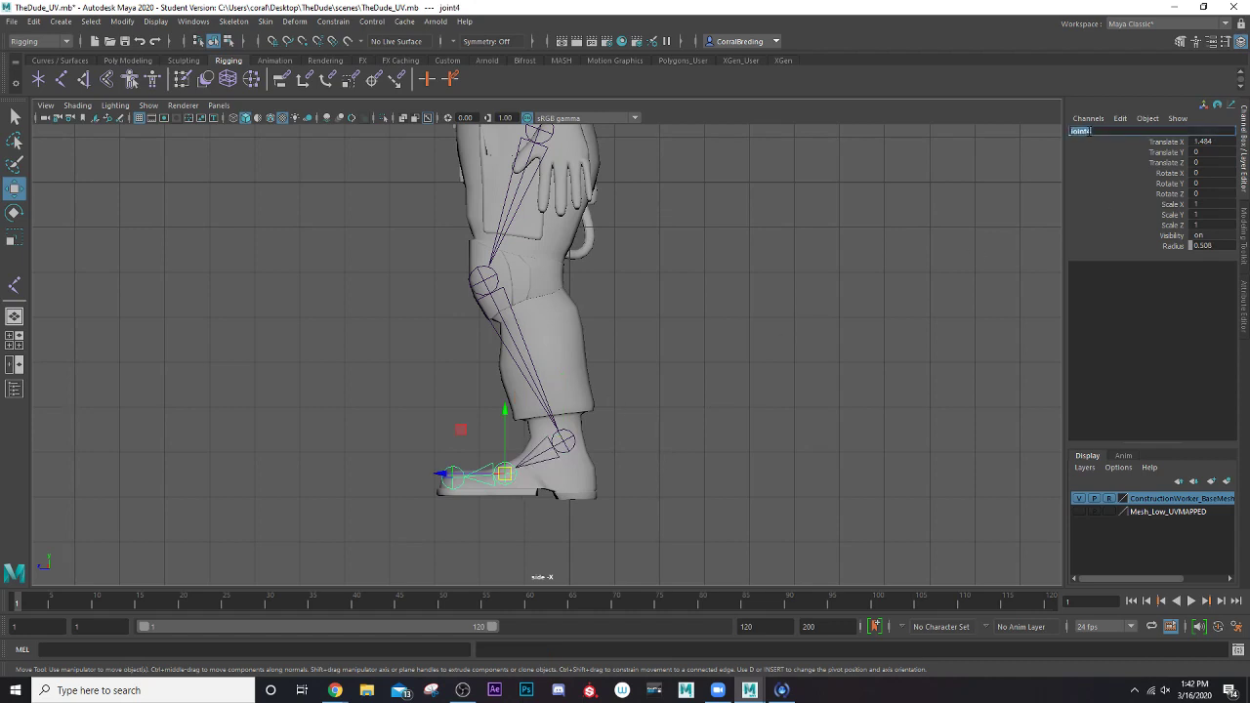
{"action": "type", "text": "B"}
{"action": "type", "text": "N"}
{"action": "type", "text": "_"}
{"action": "type", "text": "Fron"}
{"action": "type", "text": "_Left"}
{"action": "key", "text": "Return"}
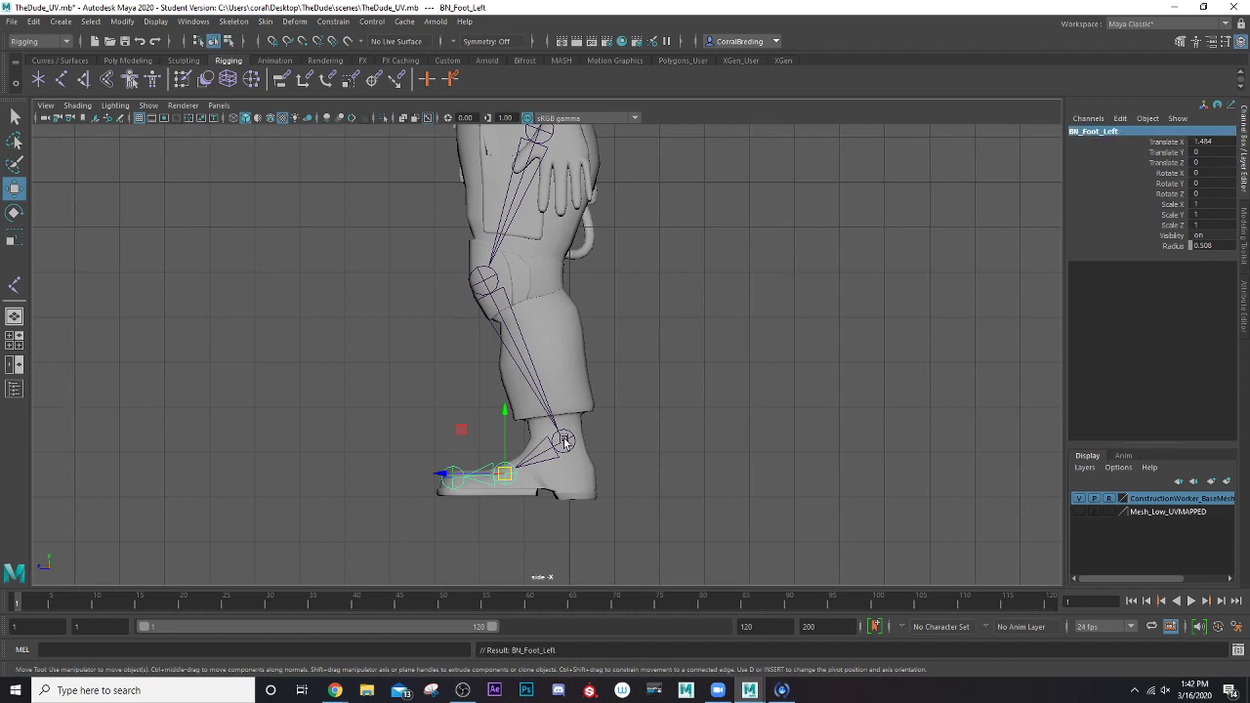
Rename the end joint at the tip of the shoe BN_Toe_Left
{"action": "left_click", "coordinate": [455, 486]}
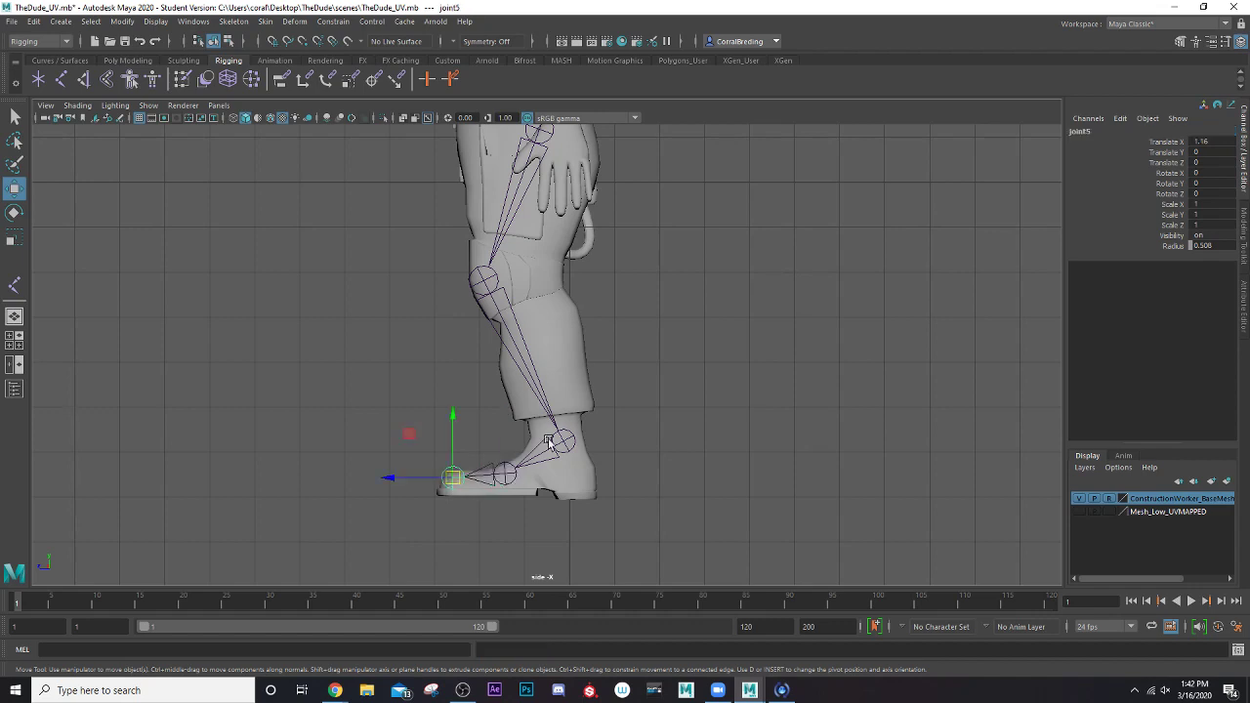
{"action": "double_click", "coordinate": [1079, 131]}
{"action": "type", "text": "BN"}
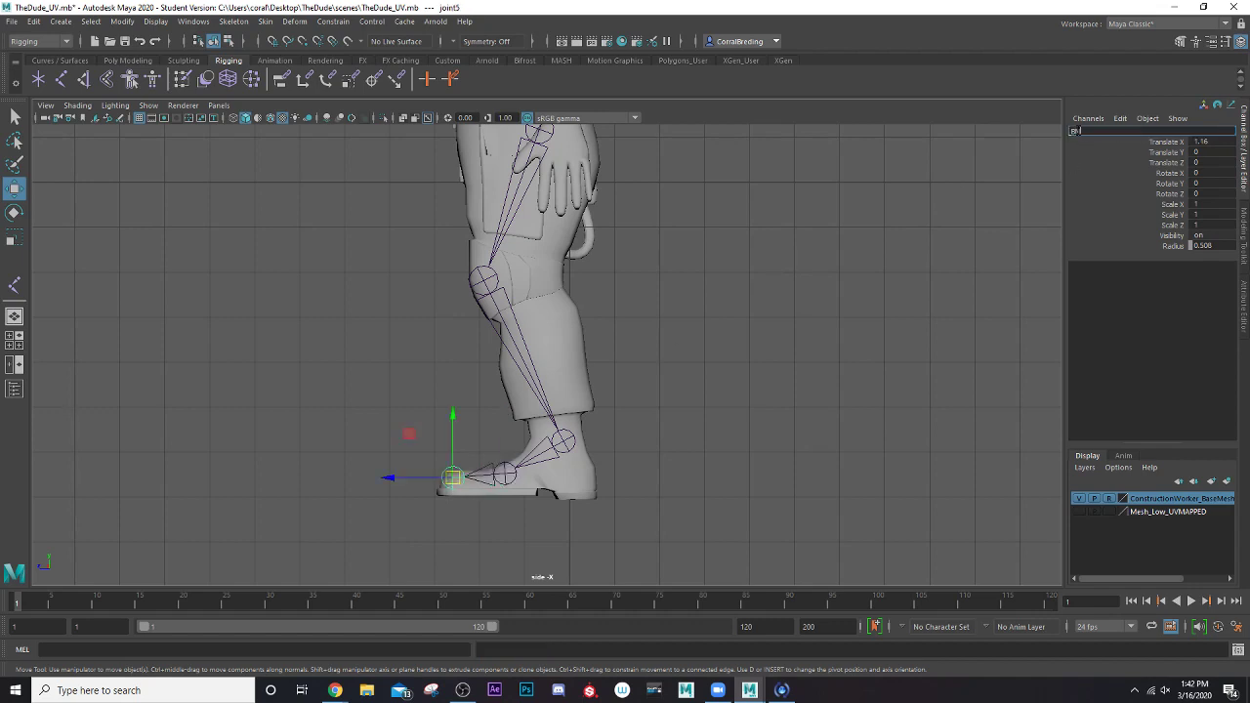
{"action": "type", "text": "_Toe_Left"}
{"action": "key", "text": "Return"}
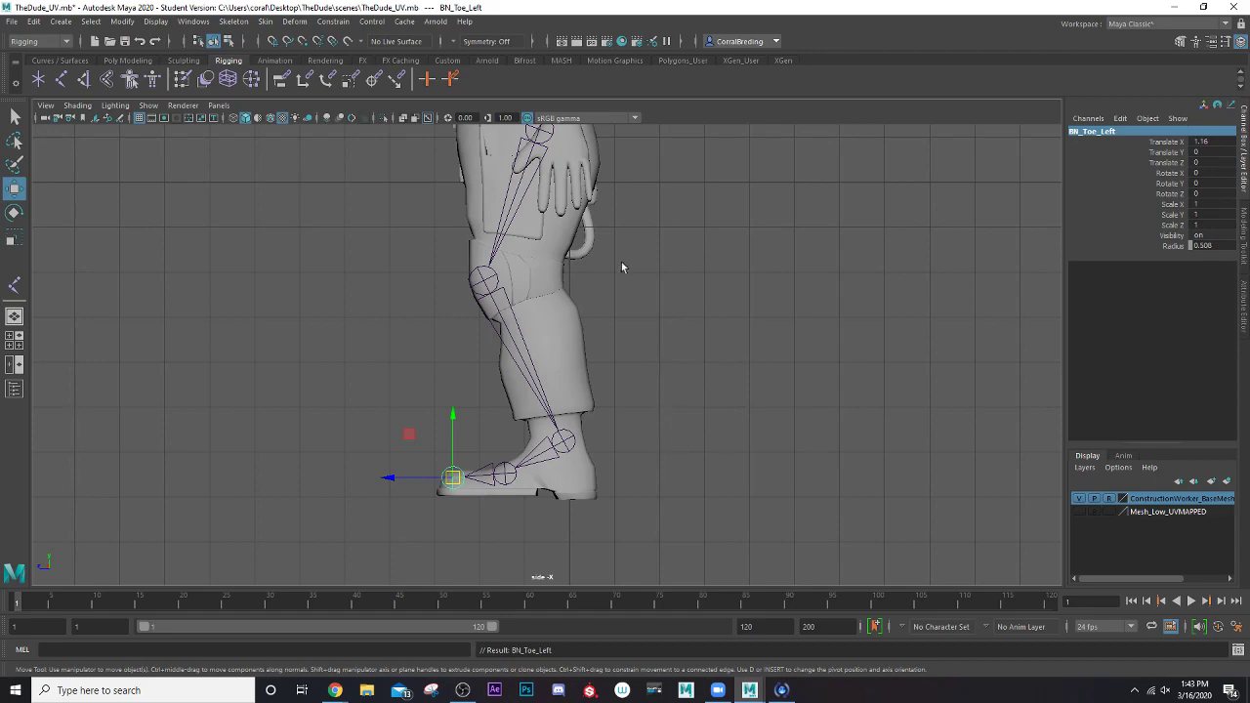
In the front view, move the BN_Leg_Left joint chain sideways into the character's left leg, at Translate X about 1.18
{"action": "middle_click_drag", "start_coordinate": [621, 267], "coordinate": [622, 346], "text": "alt"}
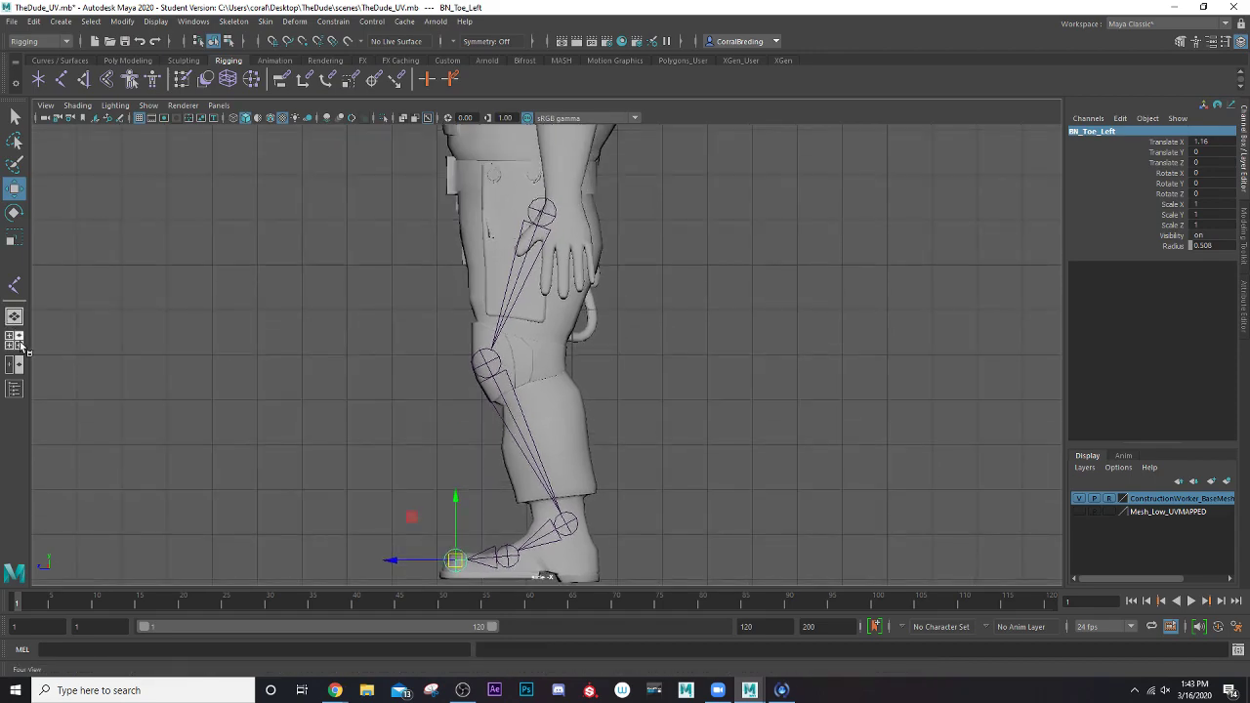
{"action": "left_click", "coordinate": [16, 342]}
{"action": "key", "text": "space"}
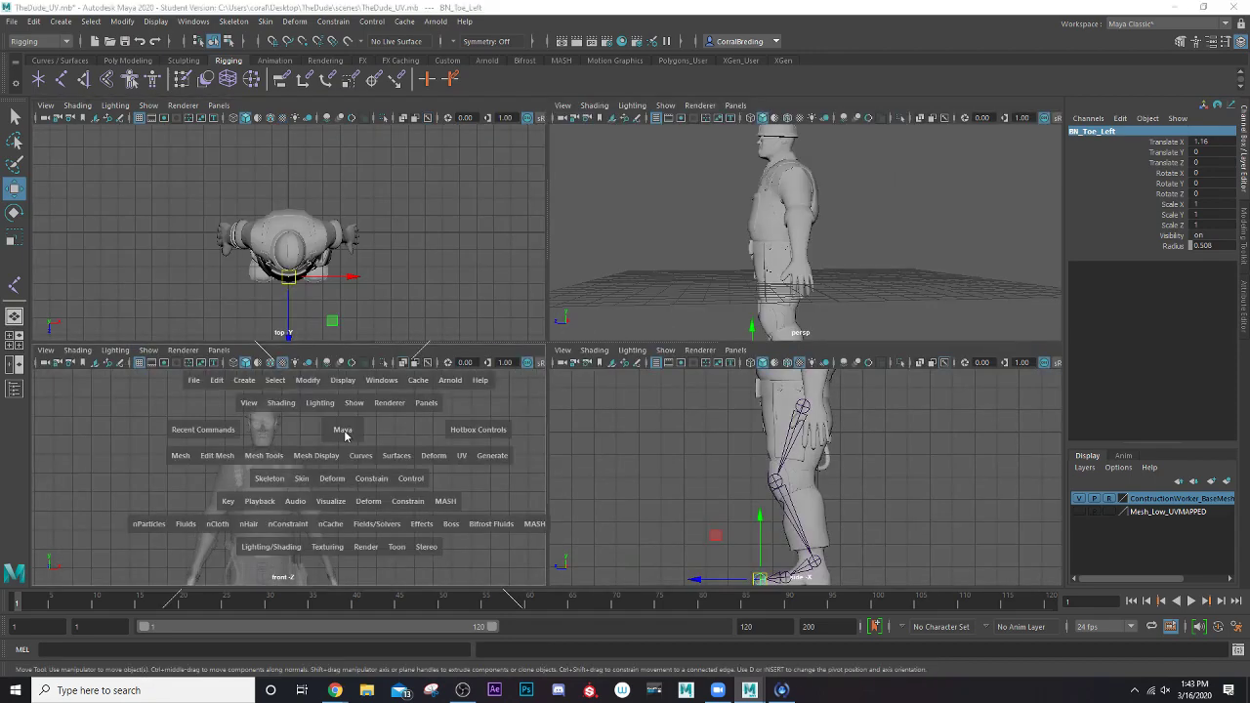
{"action": "middle_click_drag", "start_coordinate": [333, 437], "coordinate": [233, 179], "text": "alt"}
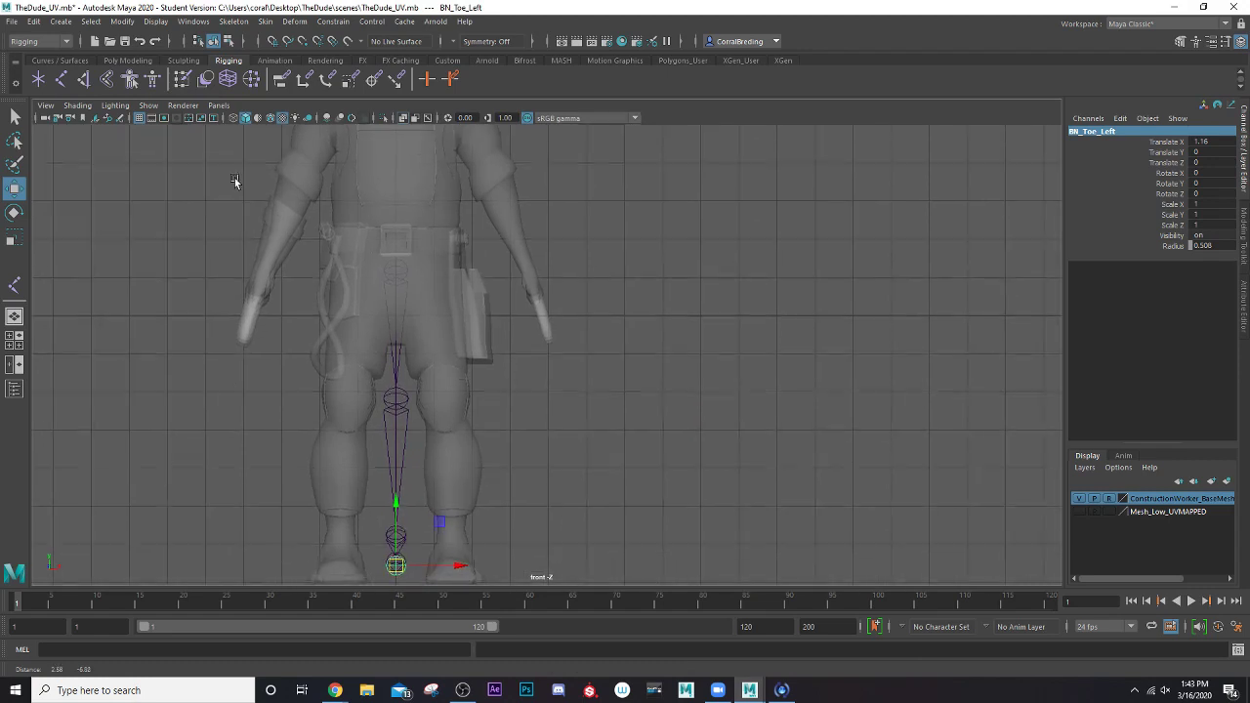
{"action": "left_click", "coordinate": [396, 274]}
{"action": "middle_click_drag", "start_coordinate": [410, 304], "coordinate": [388, 241], "text": "alt"}
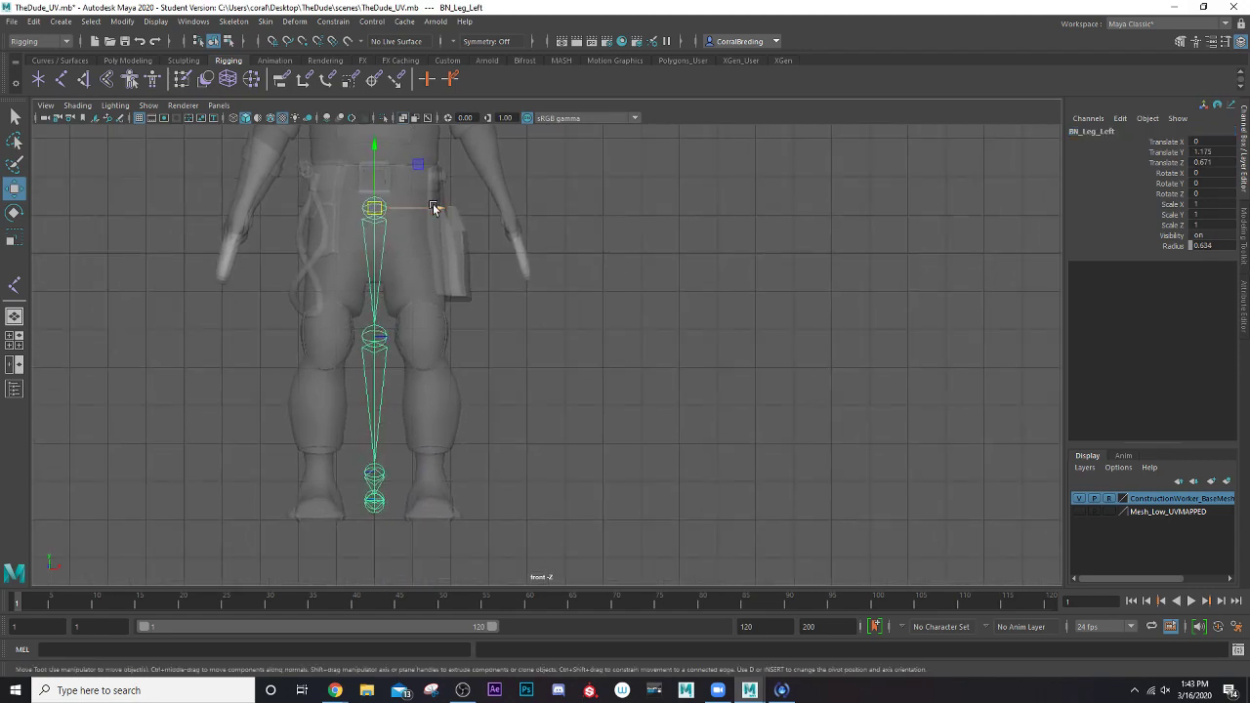
{"action": "left_click_drag", "start_coordinate": [435, 208], "coordinate": [479, 202]}
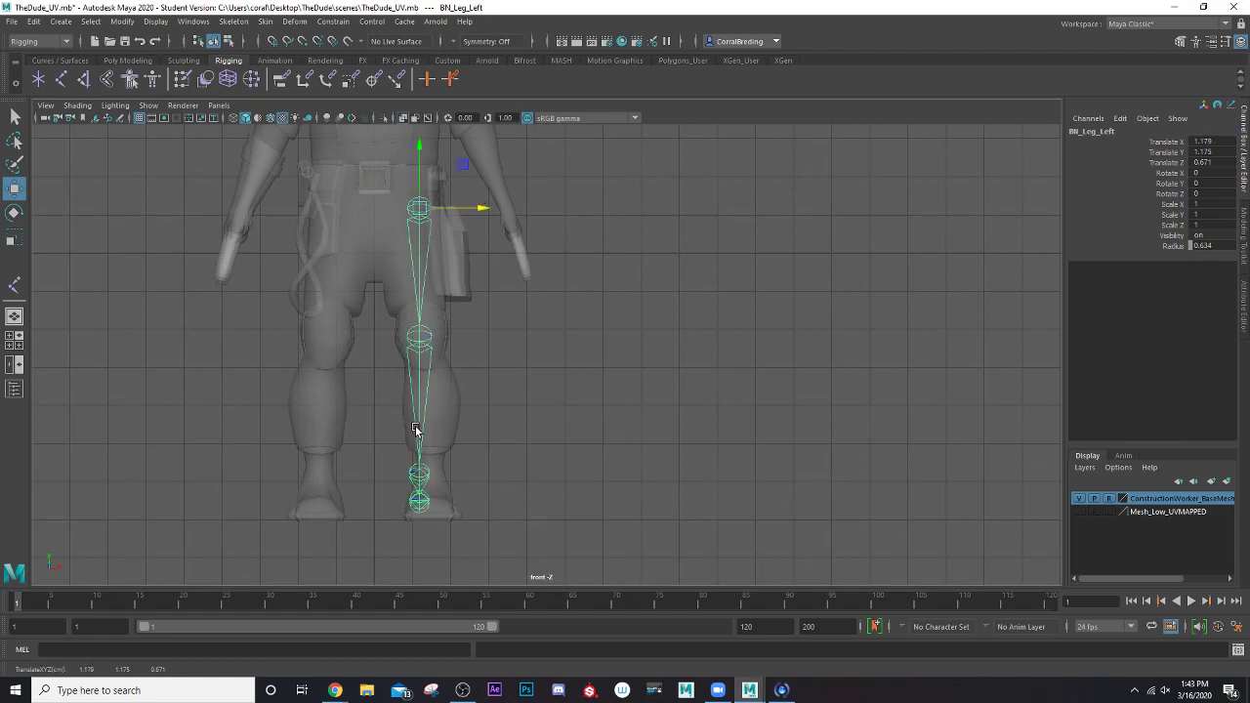
Shift the BN_Ankle_Left joint outward to the middle of the left ankle, at Translate Z about 0.27
{"action": "scroll", "coordinate": [422, 463], "scroll_direction": "up", "scroll_amount": 3}
{"action": "middle_click_drag", "start_coordinate": [405, 456], "coordinate": [462, 322], "text": "alt"}
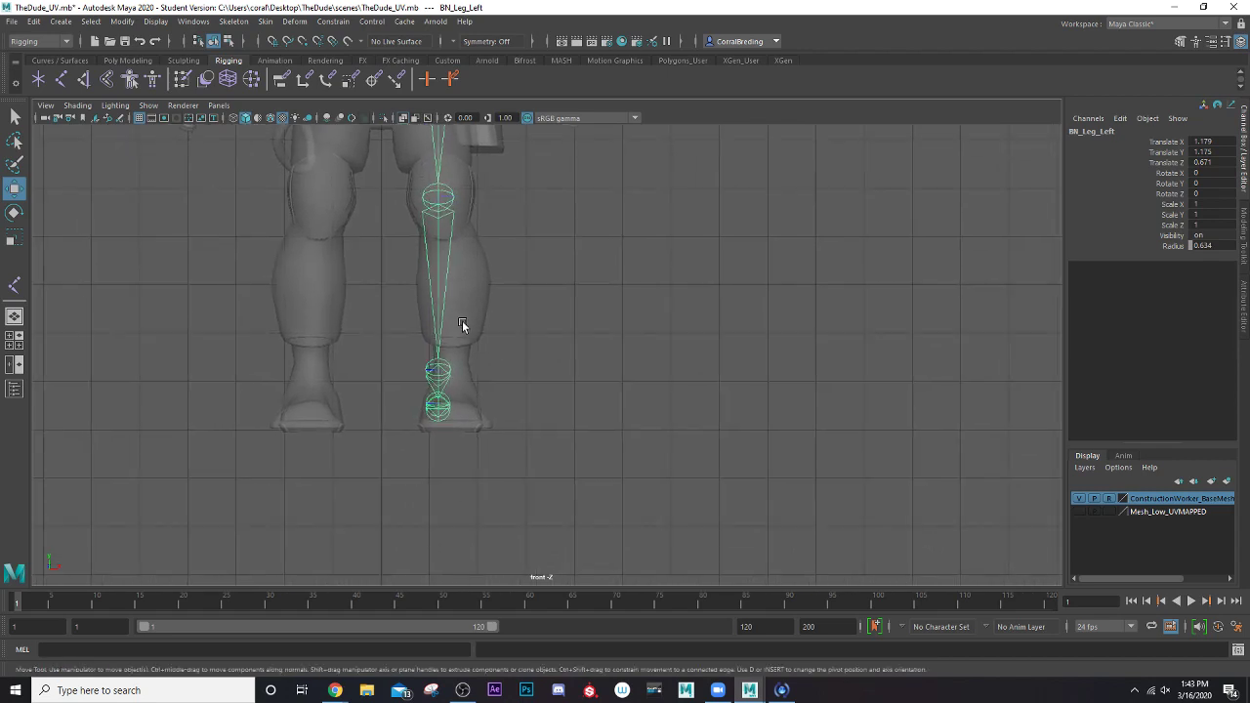
{"action": "scroll", "coordinate": [445, 363], "scroll_direction": "up", "scroll_amount": 3}
{"action": "left_click", "coordinate": [415, 366]}
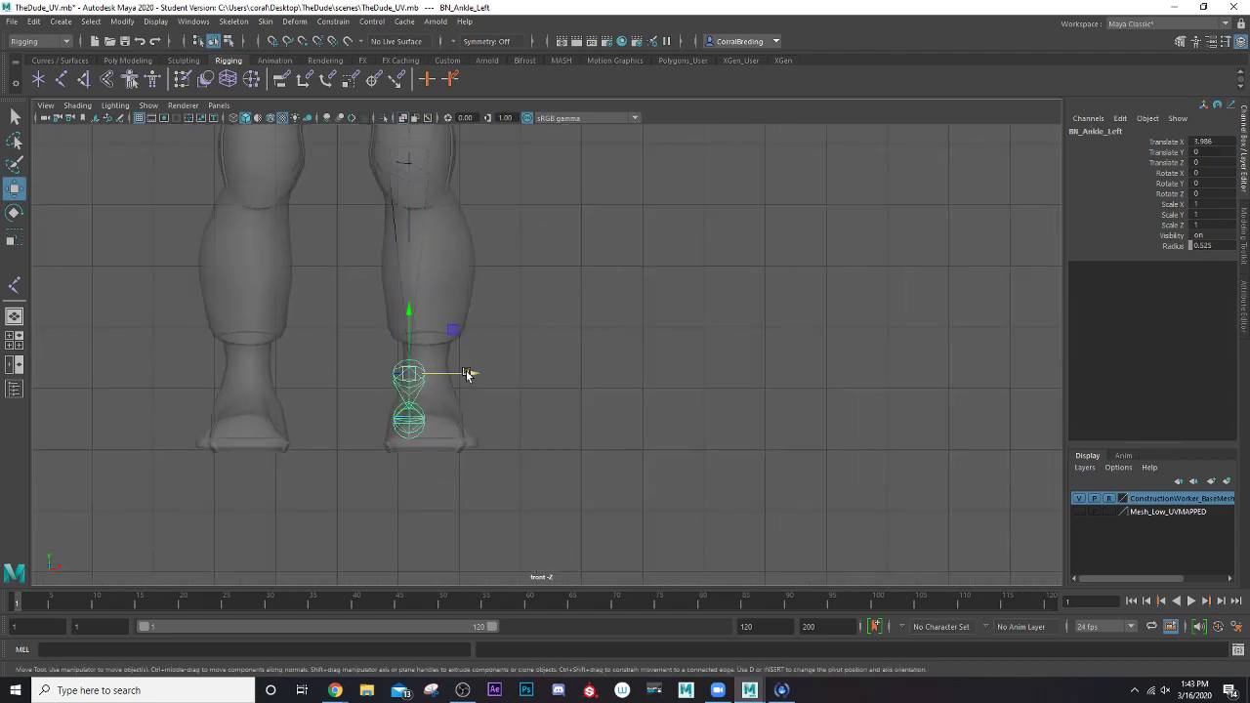
{"action": "left_click_drag", "start_coordinate": [468, 373], "coordinate": [486, 373]}
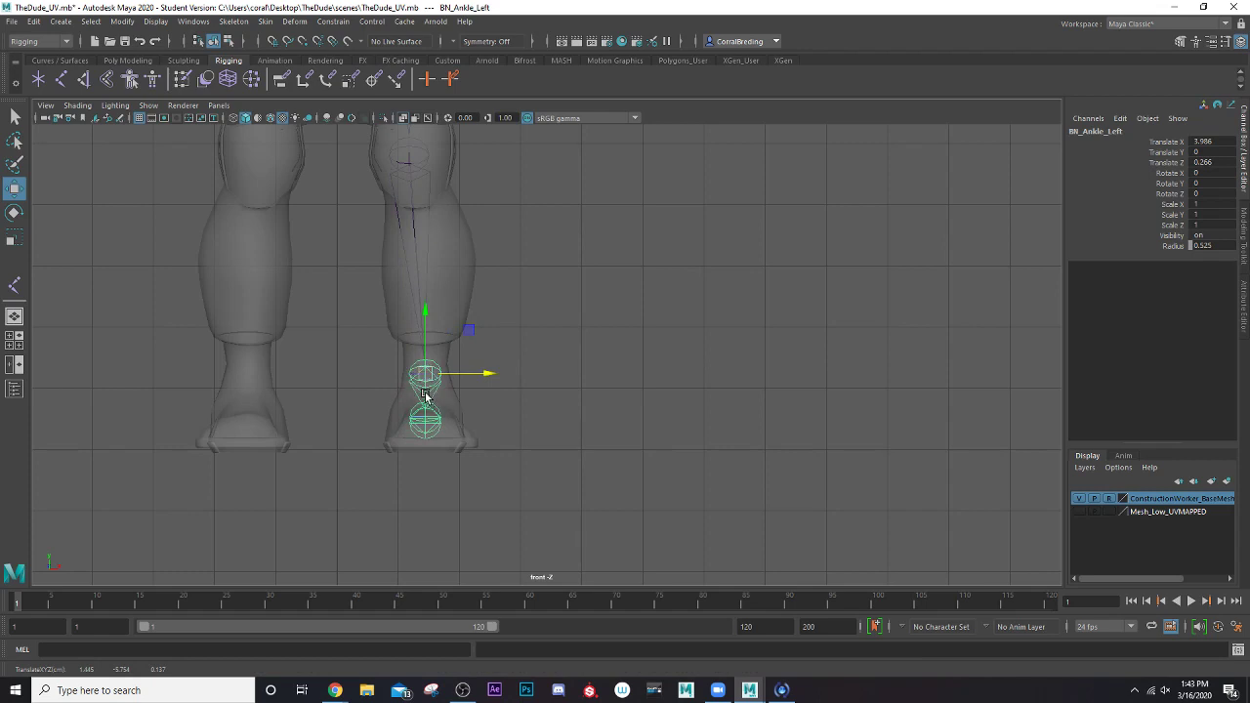
Select BN_Leg_Left and set the Mirror Joints options to search for Left and replace it with Right
{"action": "middle_click_drag", "start_coordinate": [428, 301], "coordinate": [435, 461], "text": "alt"}
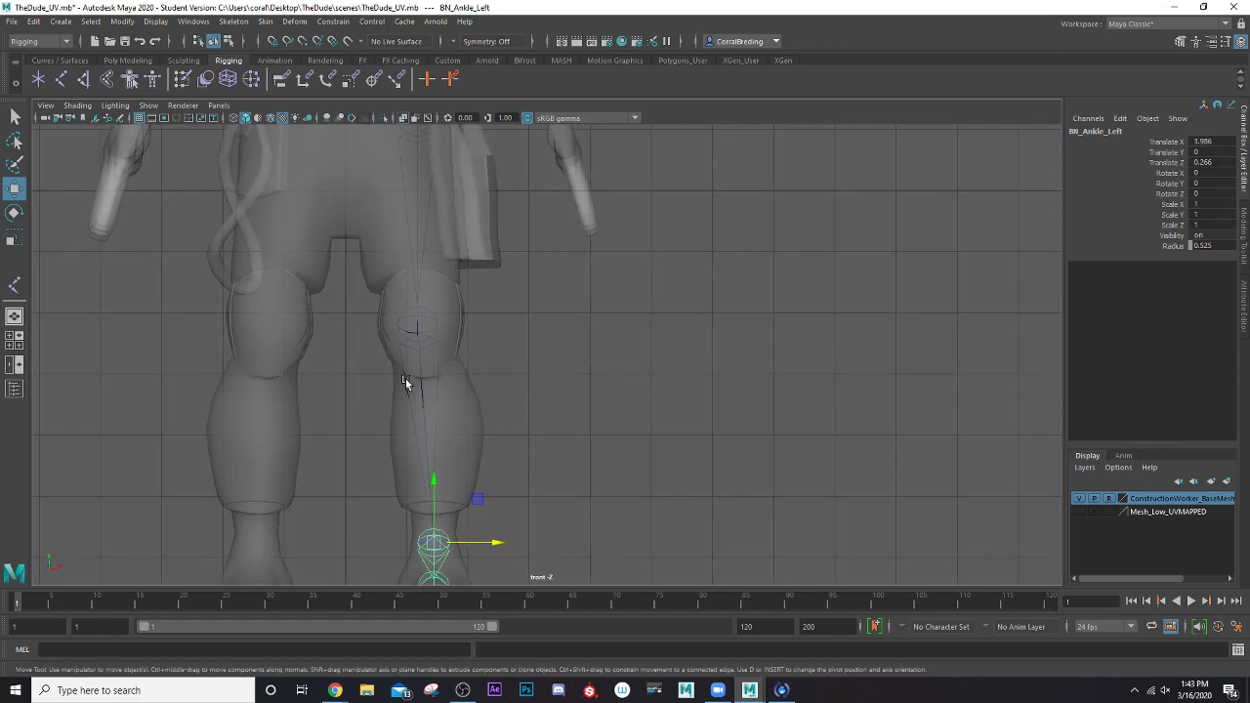
{"action": "scroll", "coordinate": [406, 381], "scroll_direction": "down", "scroll_amount": 3}
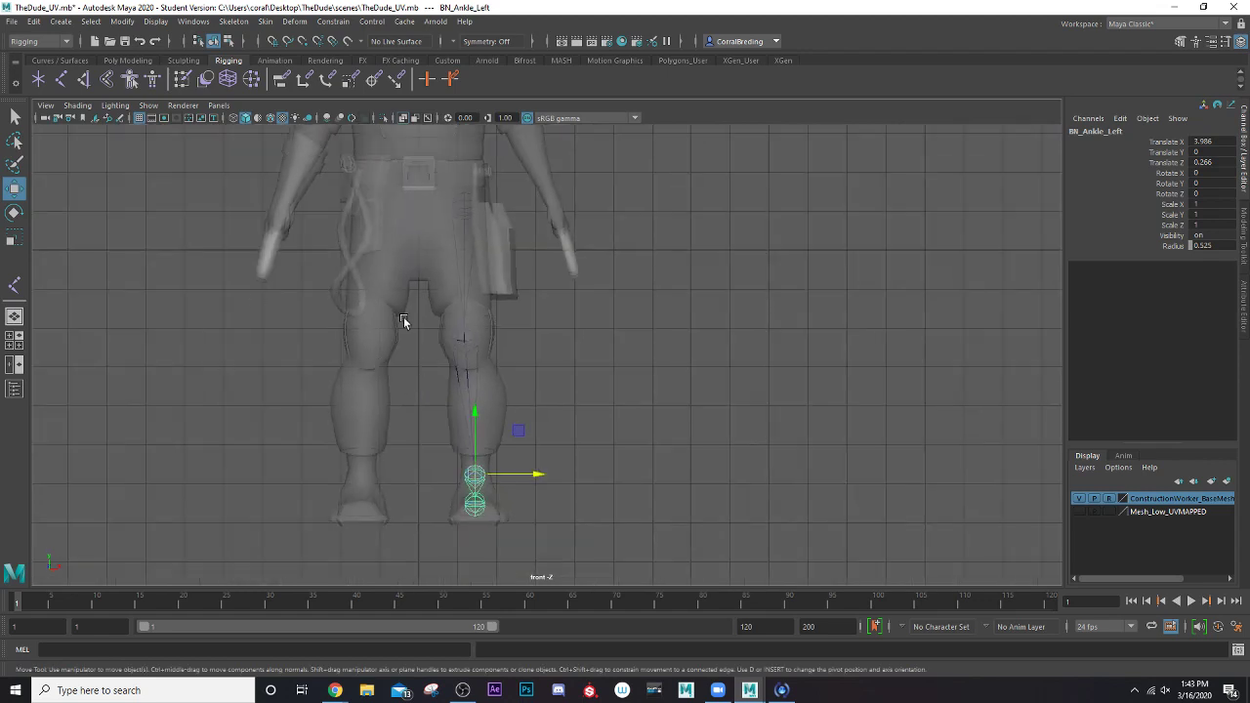
{"action": "left_click", "coordinate": [460, 215]}
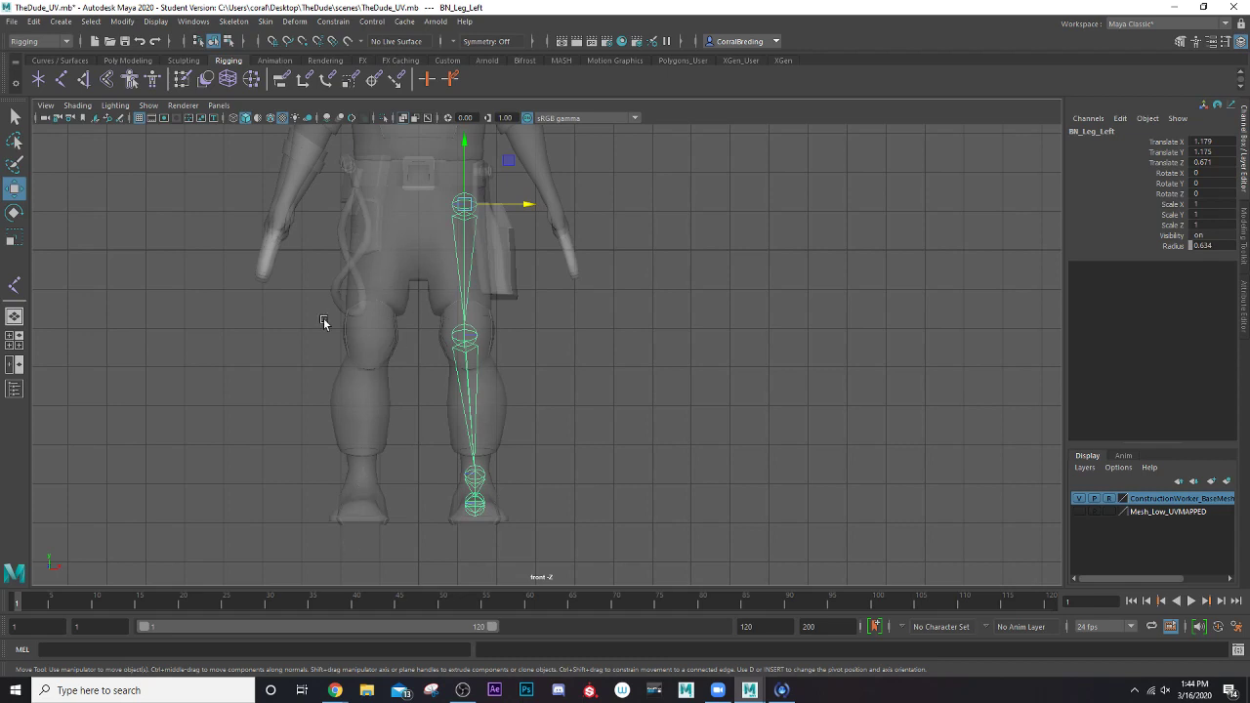
{"action": "middle_click_drag", "start_coordinate": [302, 259], "coordinate": [276, 358], "text": "alt"}
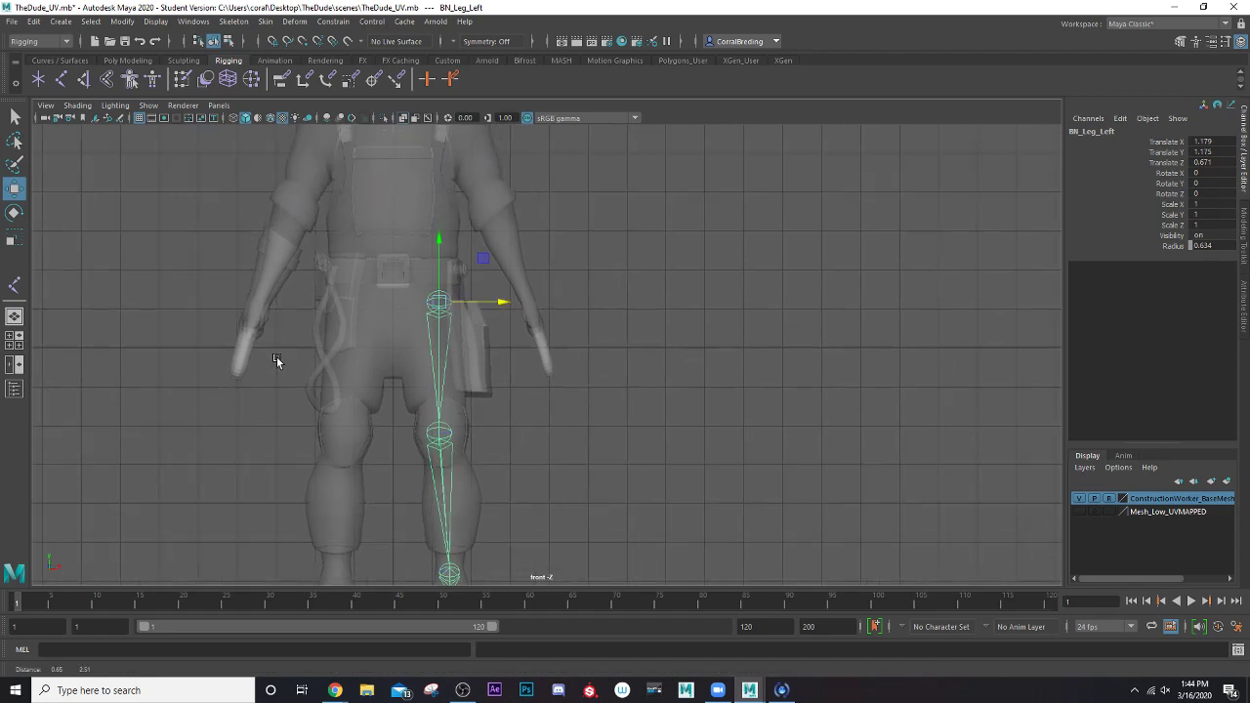
{"action": "scroll", "coordinate": [350, 321], "scroll_direction": "down", "scroll_amount": 3}
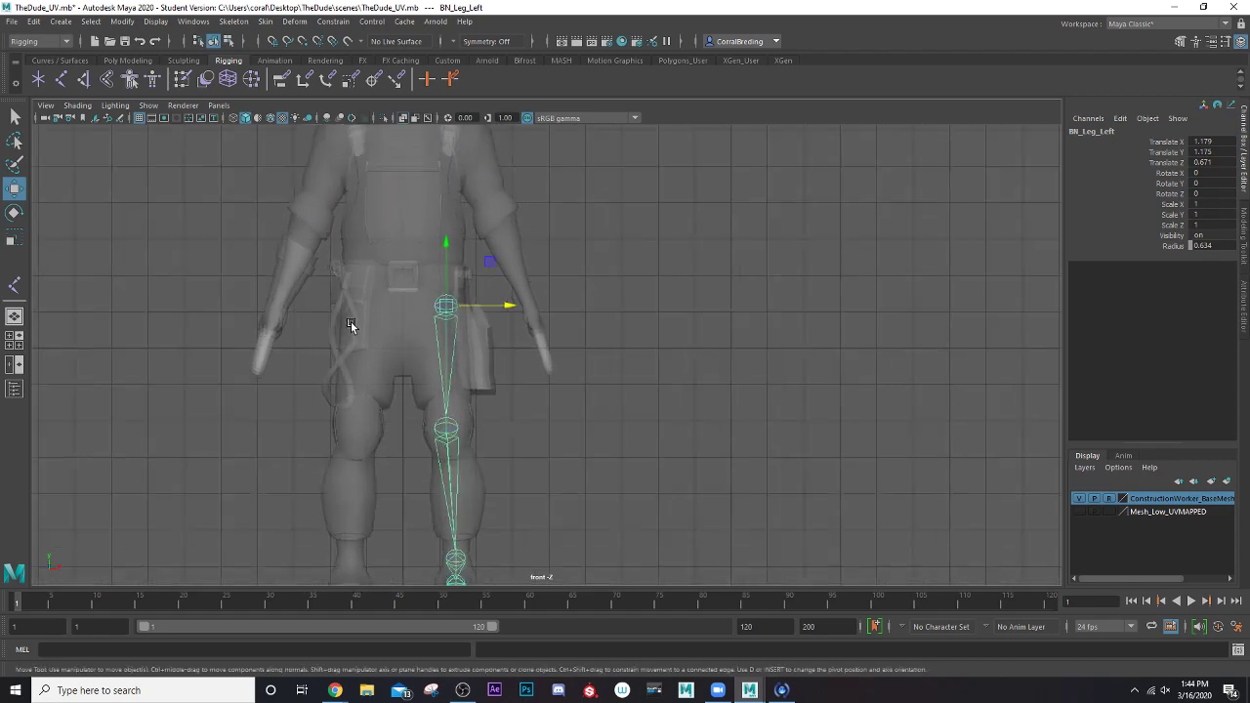
{"action": "scroll", "coordinate": [350, 321], "scroll_direction": "up", "scroll_amount": 4}
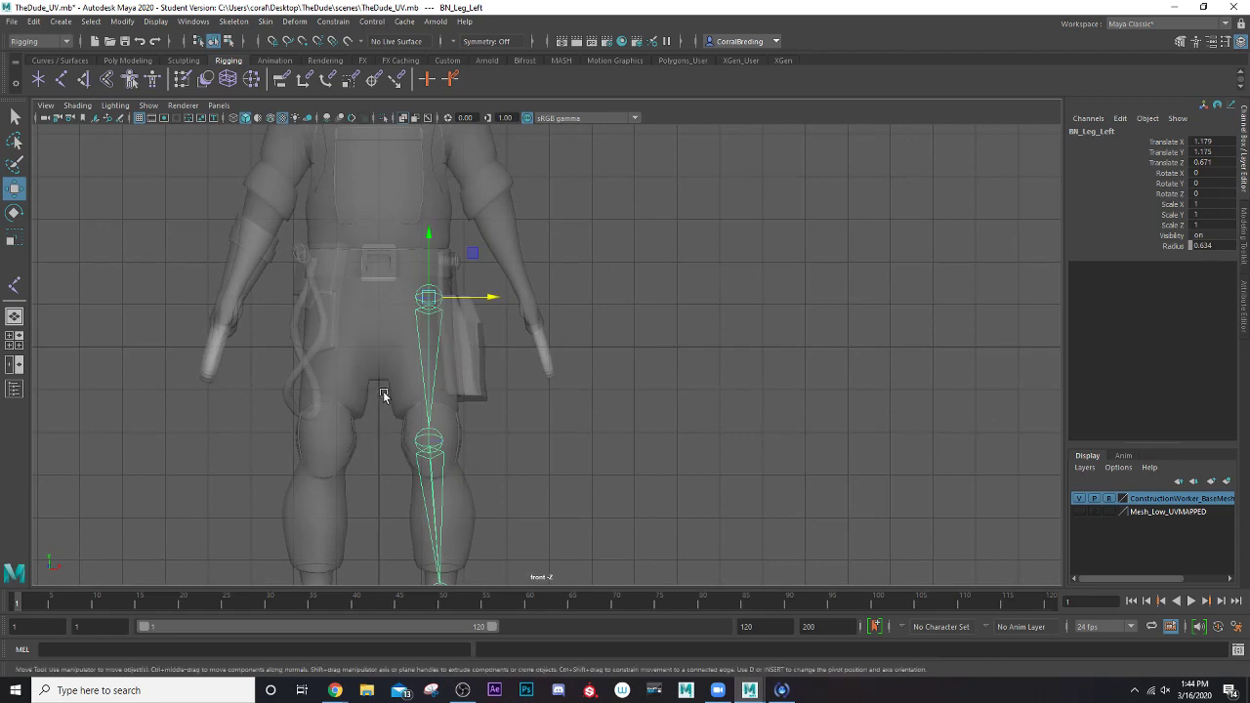
{"action": "middle_click_drag", "start_coordinate": [383, 394], "coordinate": [374, 368], "text": "alt"}
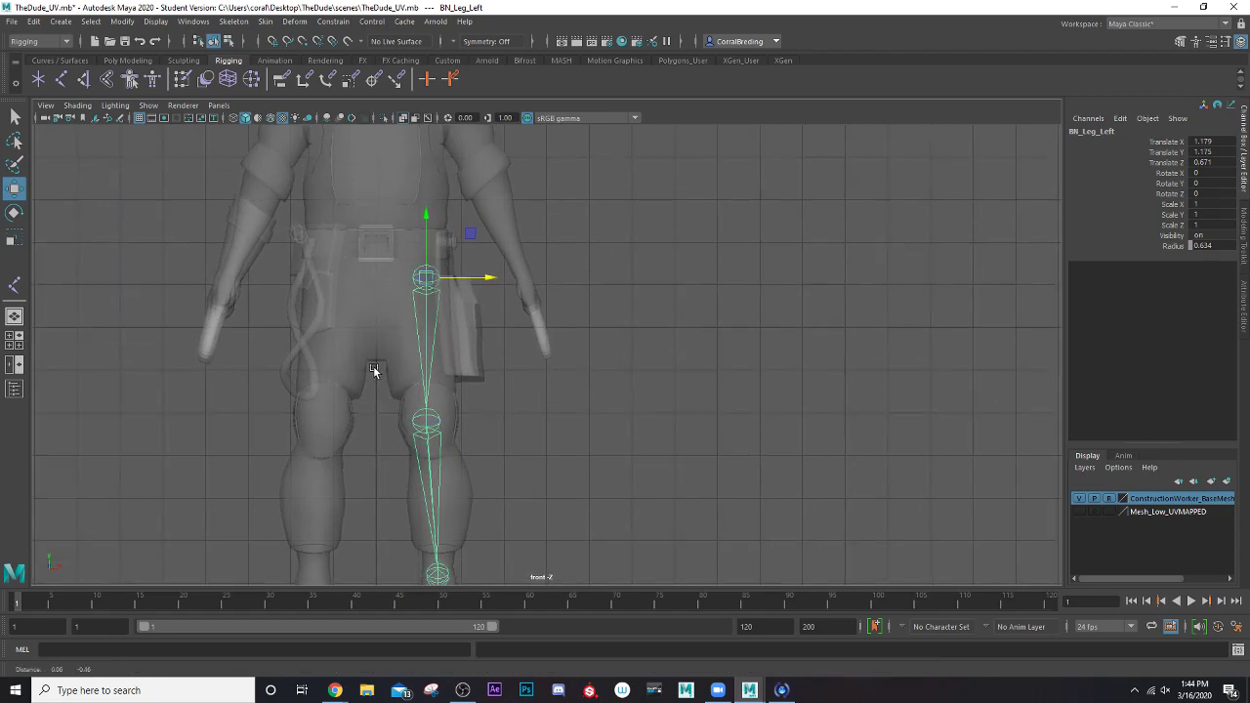
{"action": "left_click", "coordinate": [235, 22]}
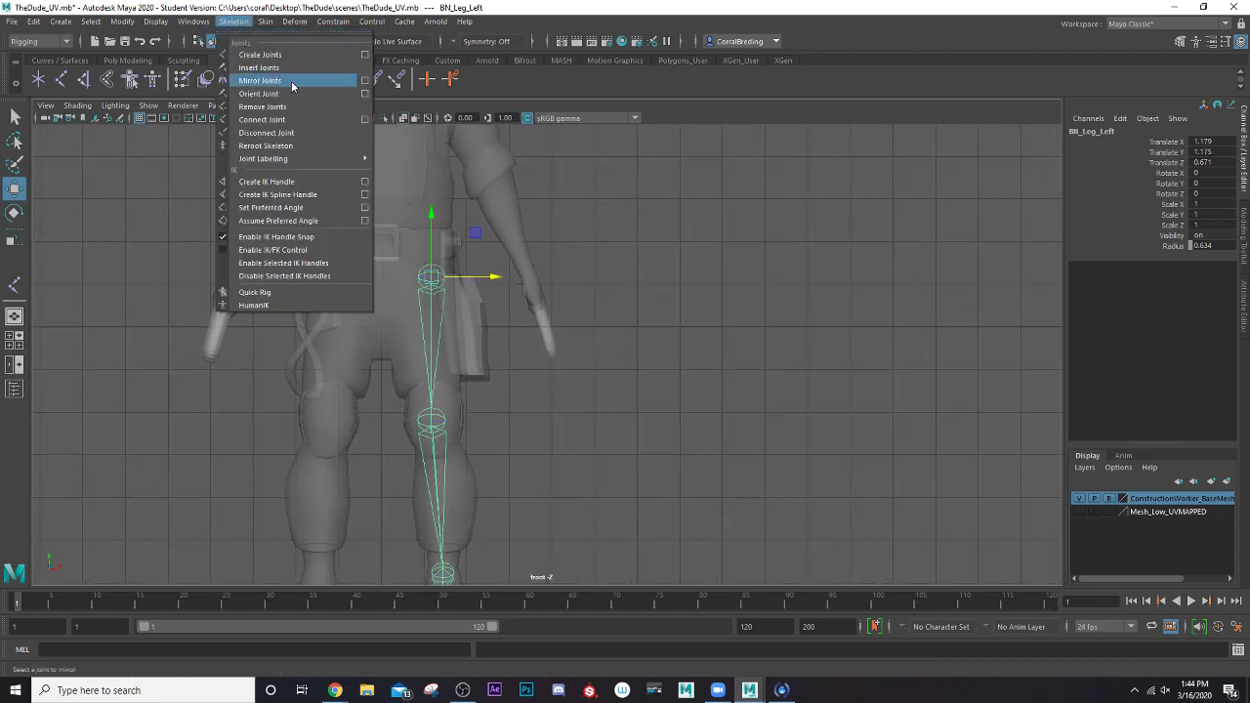
{"action": "left_click", "coordinate": [364, 81]}
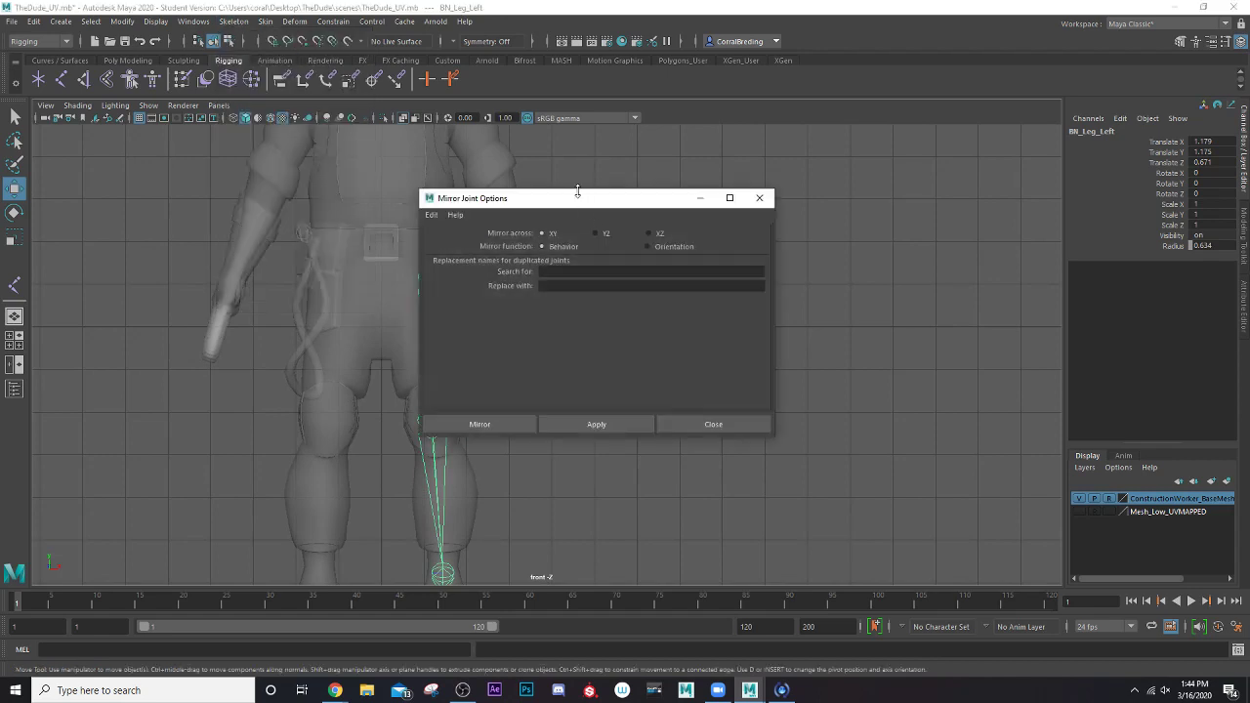
{"action": "left_click_drag", "start_coordinate": [574, 202], "coordinate": [802, 169]}
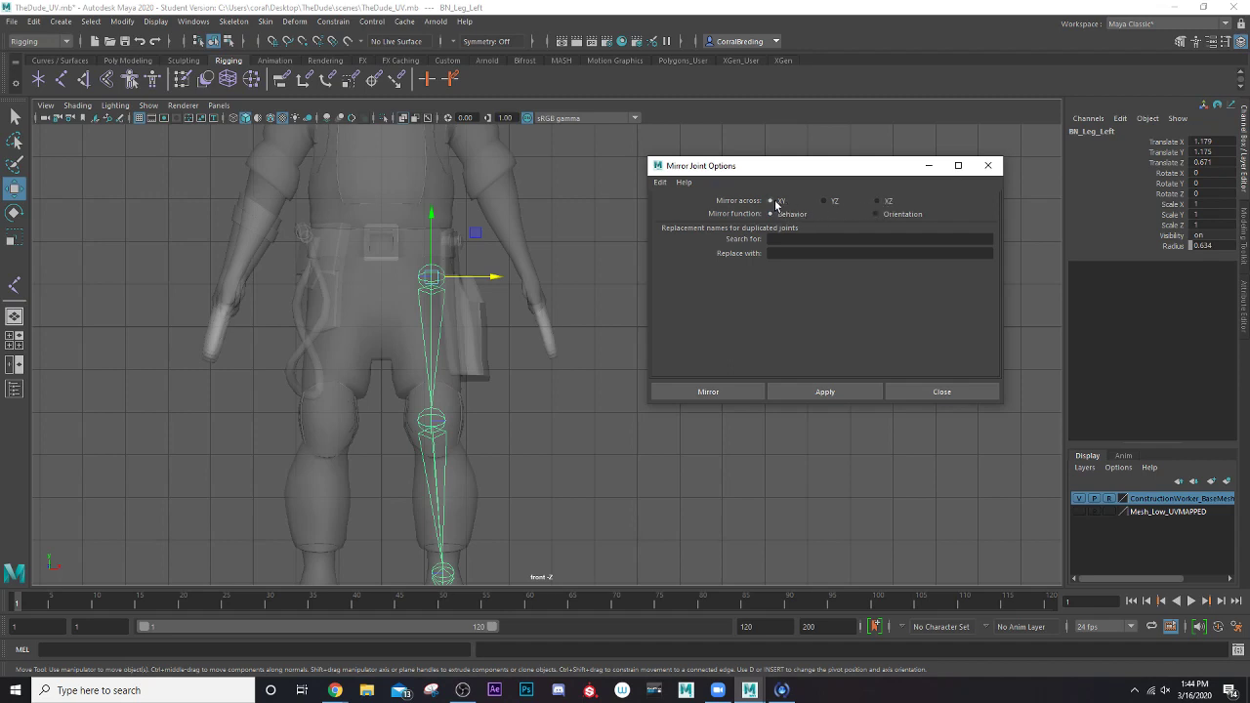
{"action": "left_click", "coordinate": [778, 240]}
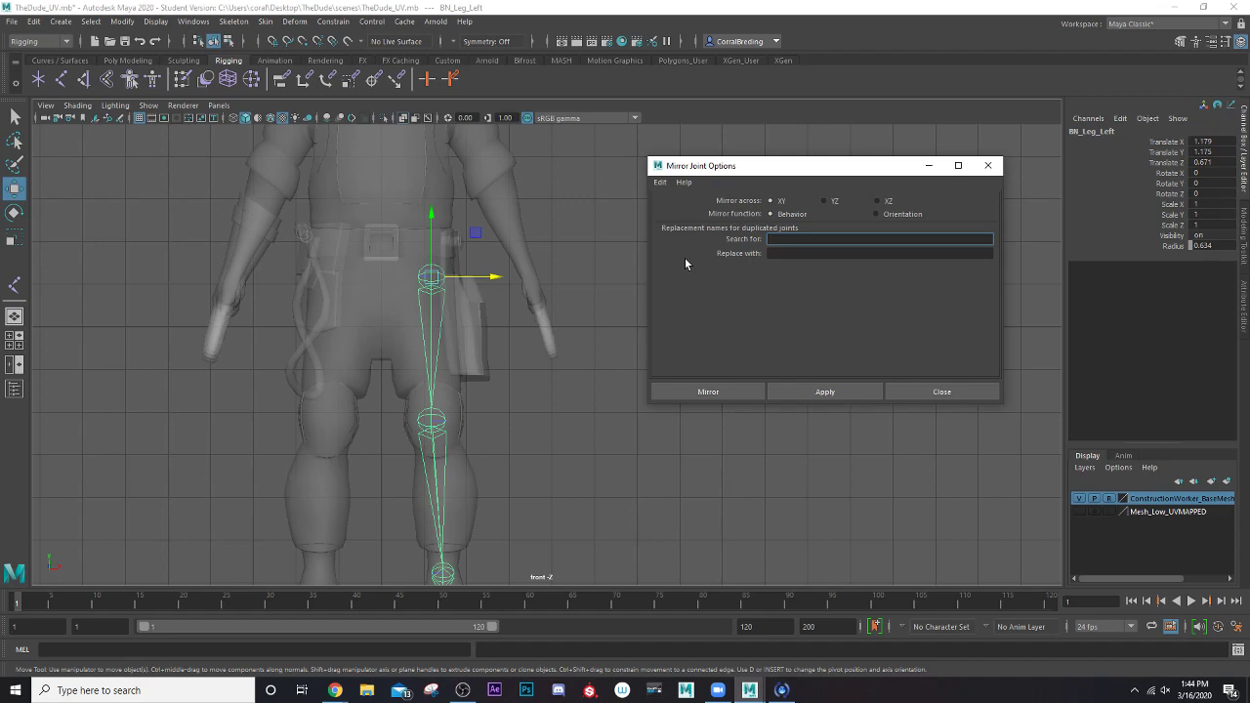
{"action": "type", "text": "Left"}
{"action": "left_click", "coordinate": [773, 254]}
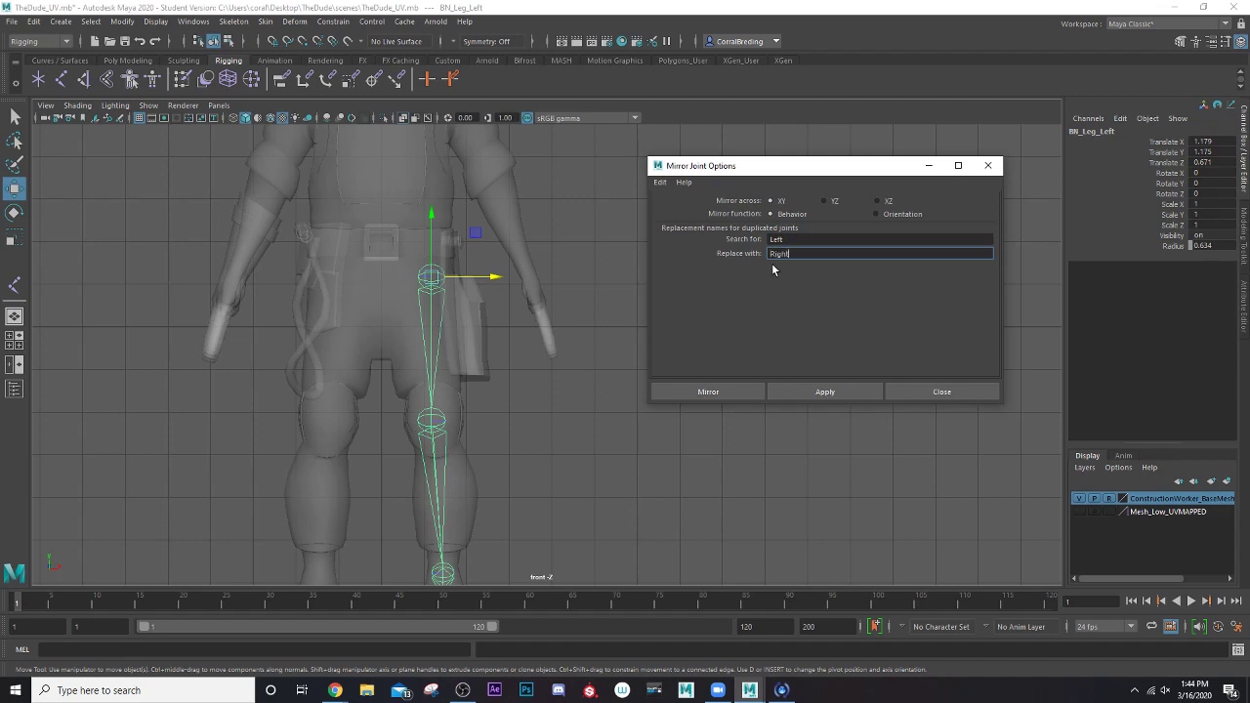
Mirror the left leg chain across XY with the Behavior function and inspect it in the perspective view
{"action": "left_click", "coordinate": [824, 391]}
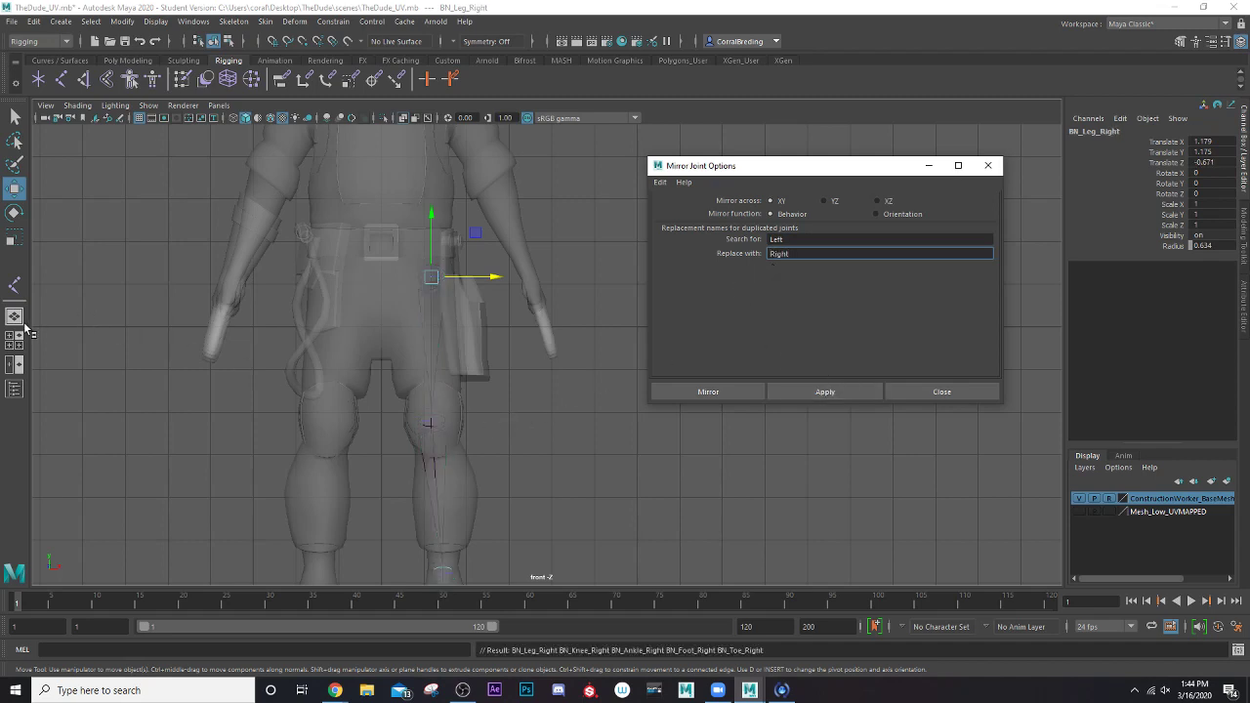
{"action": "left_click", "coordinate": [15, 318]}
{"action": "mouse_move", "coordinate": [377, 411]}
{"action": "left_mouse_down", "text": "alt"}
{"action": "mouse_move", "coordinate": [293, 449]}
{"action": "mouse_move", "coordinate": [389, 400]}
{"action": "left_mouse_up", "text": "alt"}
{"action": "left_click_drag", "start_coordinate": [435, 217], "coordinate": [429, 250], "text": "alt"}
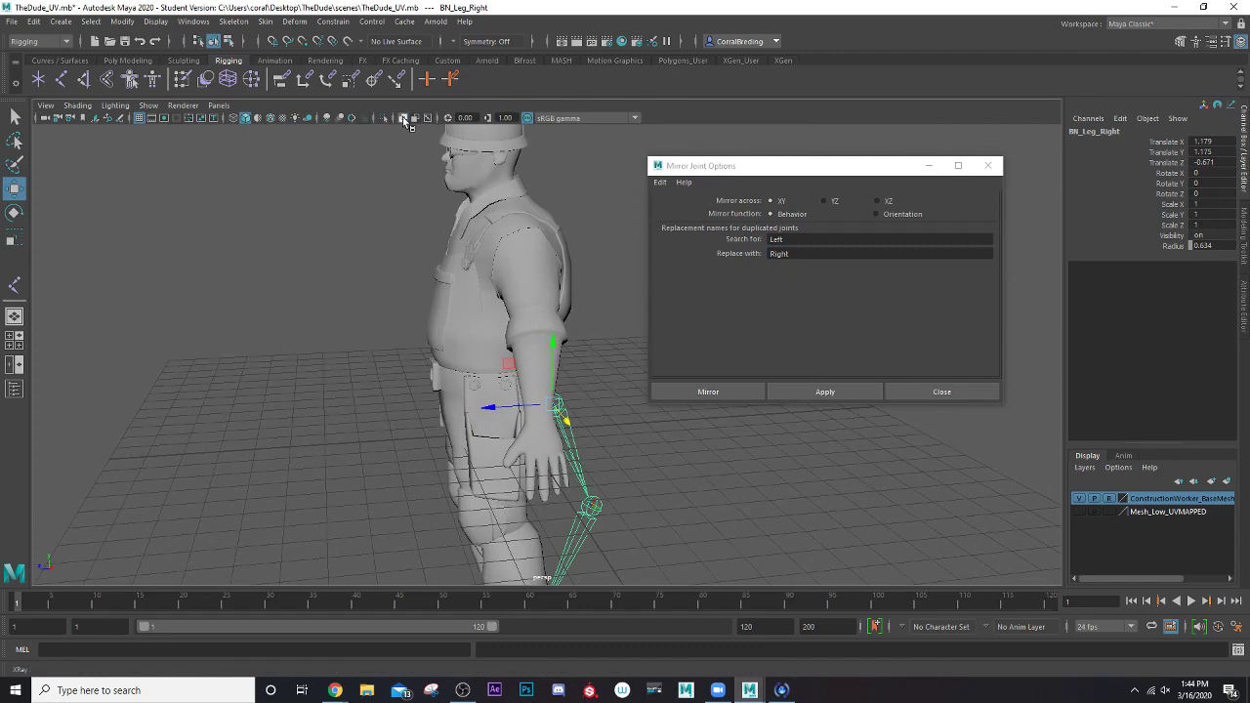
Turn on X-Ray display in the perspective view and undo the XY mirror of the leg chain
{"action": "left_click", "coordinate": [403, 117]}
{"action": "left_click_drag", "start_coordinate": [451, 337], "coordinate": [410, 327], "text": "alt"}
{"action": "key", "text": "ctrl+z"}
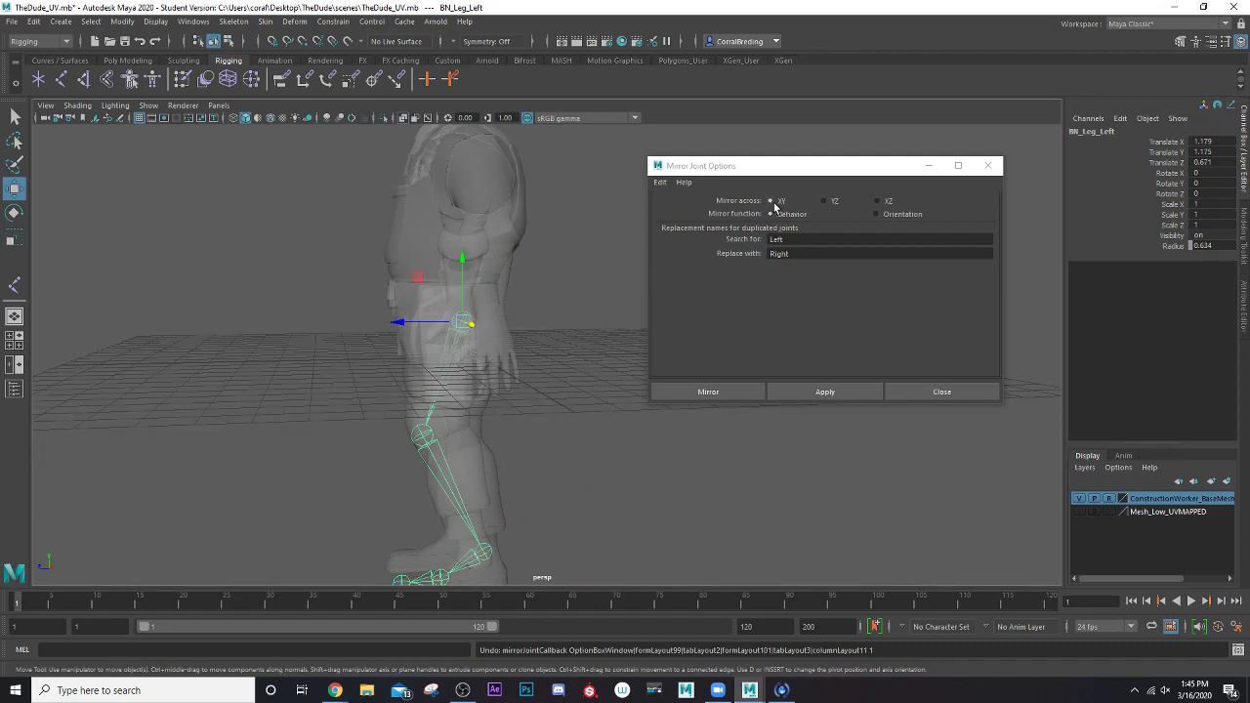
Try mirroring the left leg chain across XZ and undo that mirror
{"action": "left_click", "coordinate": [878, 201]}
{"action": "left_click", "coordinate": [828, 394]}
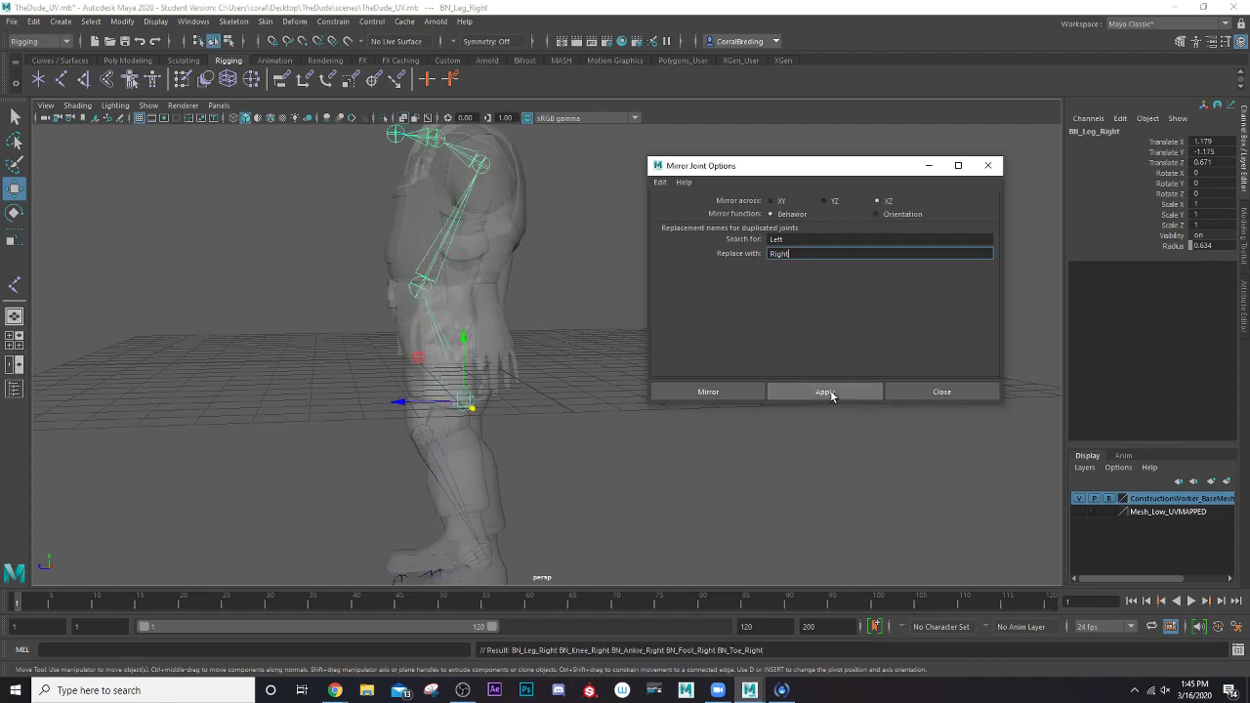
{"action": "key", "text": "ctrl+z"}
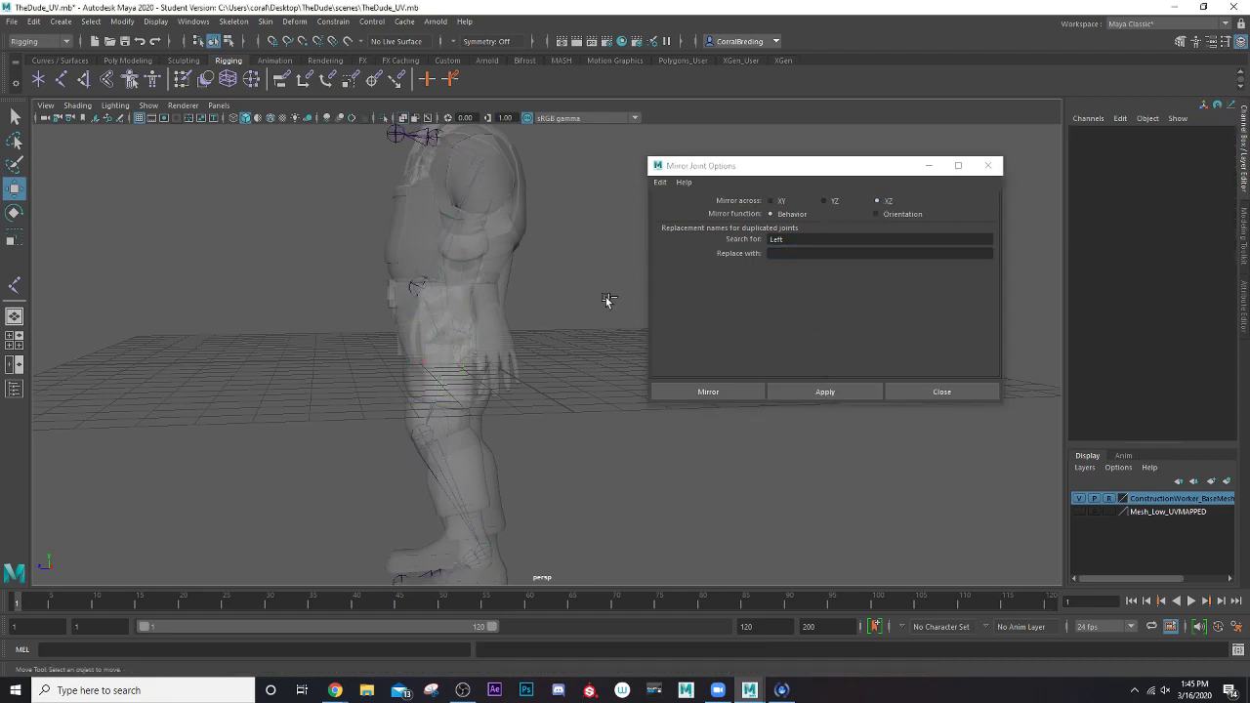
Mirror the left leg chain across YZ with a blank replacement name, close the mirror options and undo the mirror
{"action": "left_click", "coordinate": [825, 201]}
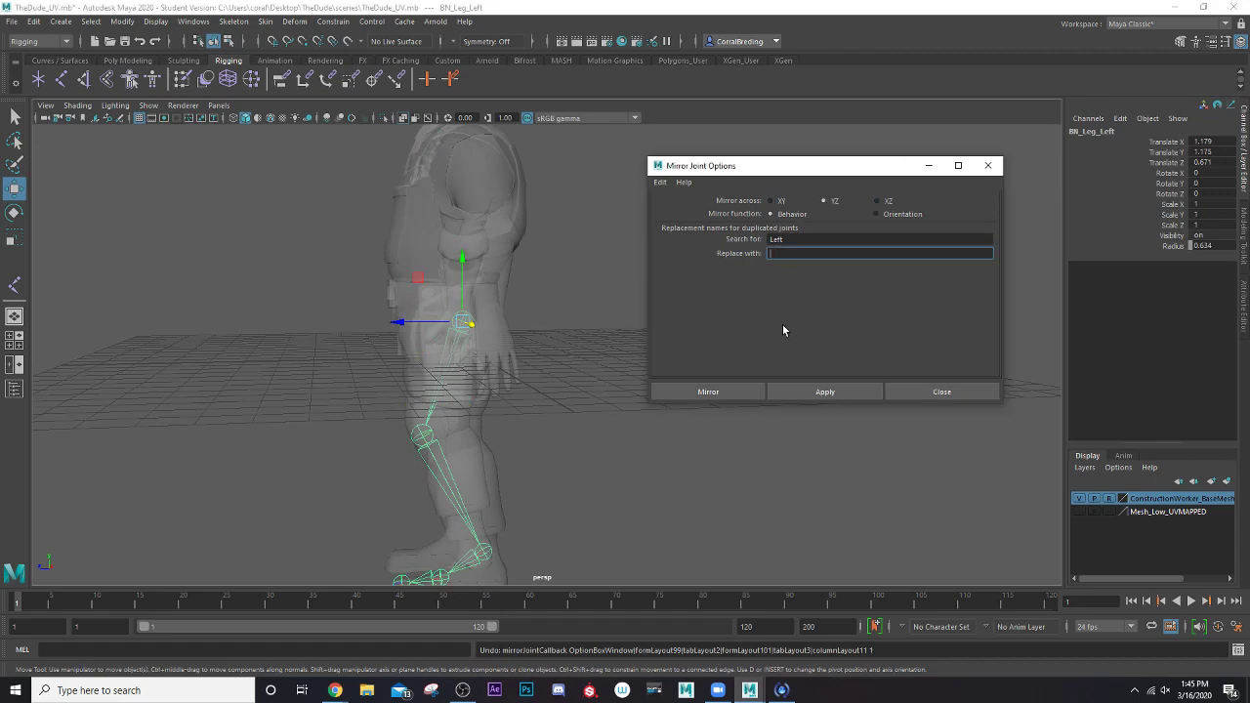
{"action": "left_click", "coordinate": [803, 392]}
{"action": "left_click_drag", "start_coordinate": [365, 362], "coordinate": [430, 357], "text": "alt"}
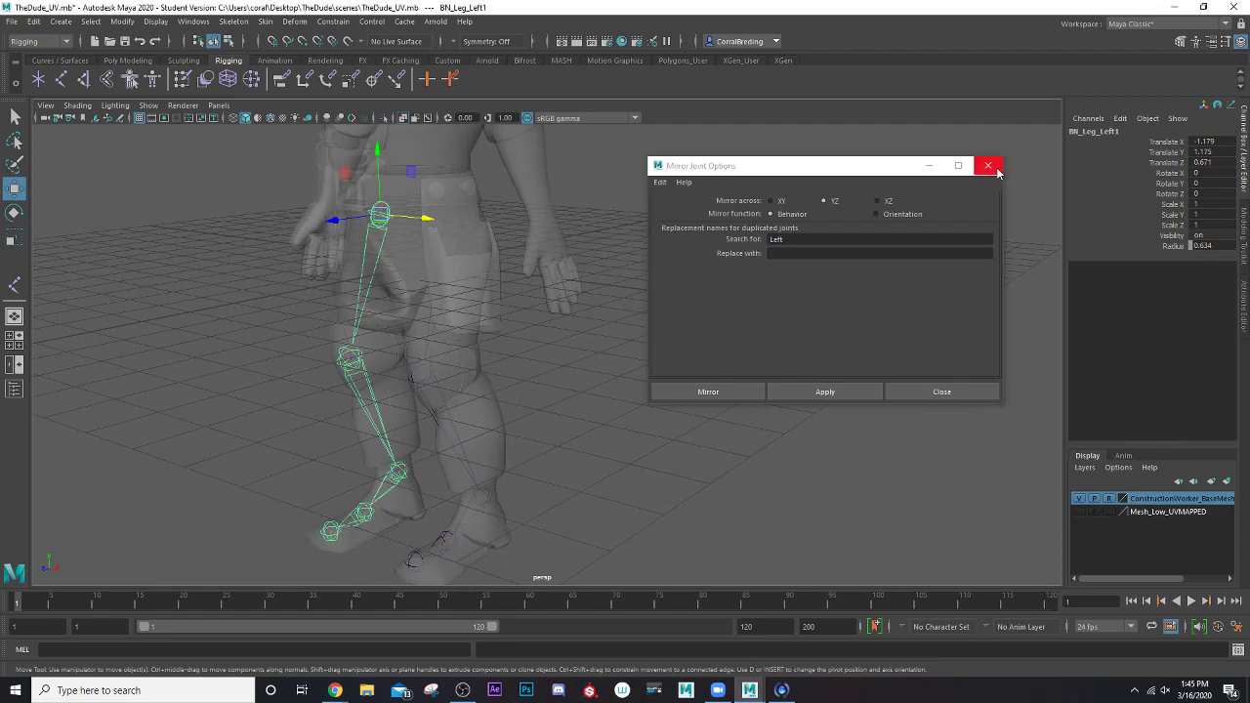
{"action": "left_click", "coordinate": [988, 166]}
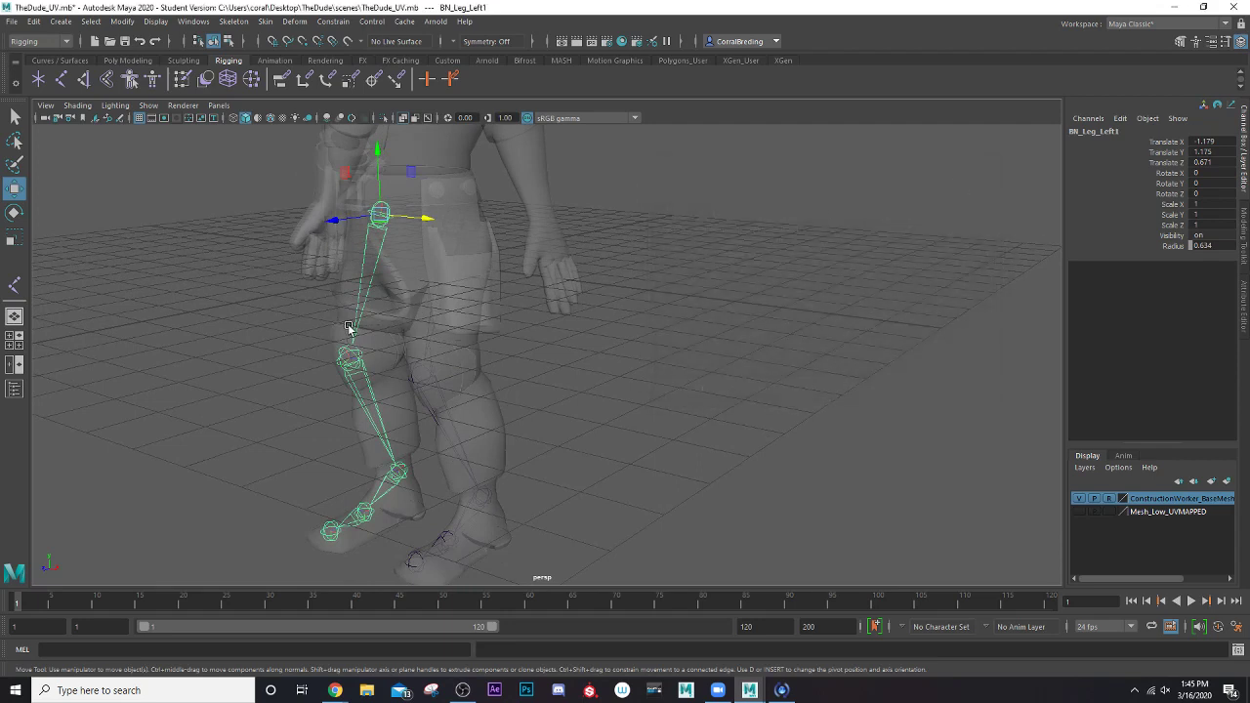
{"action": "key", "text": "ctrl+z"}
{"action": "key", "text": "ctrl+z"}
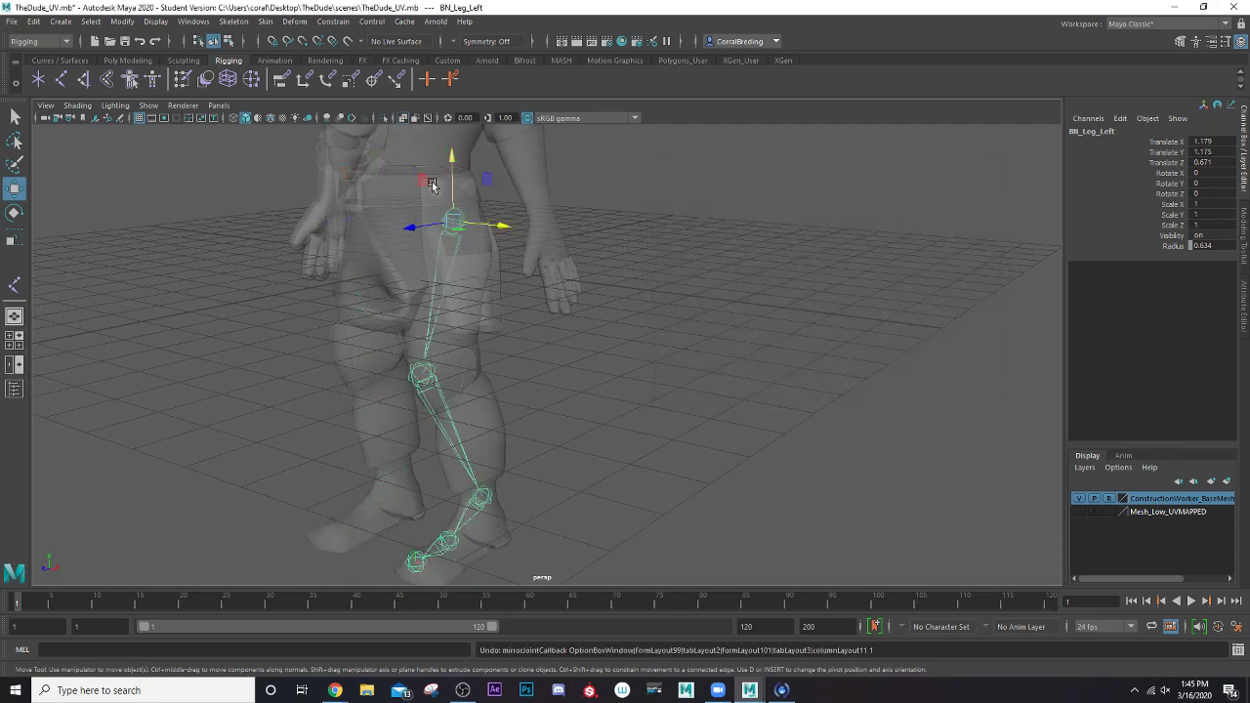
Mirror the BN_Leg_Left chain across YZ with Behavior, replacing Left with Right in the joint names, and clear the selection
{"action": "left_click", "coordinate": [194, 21]}
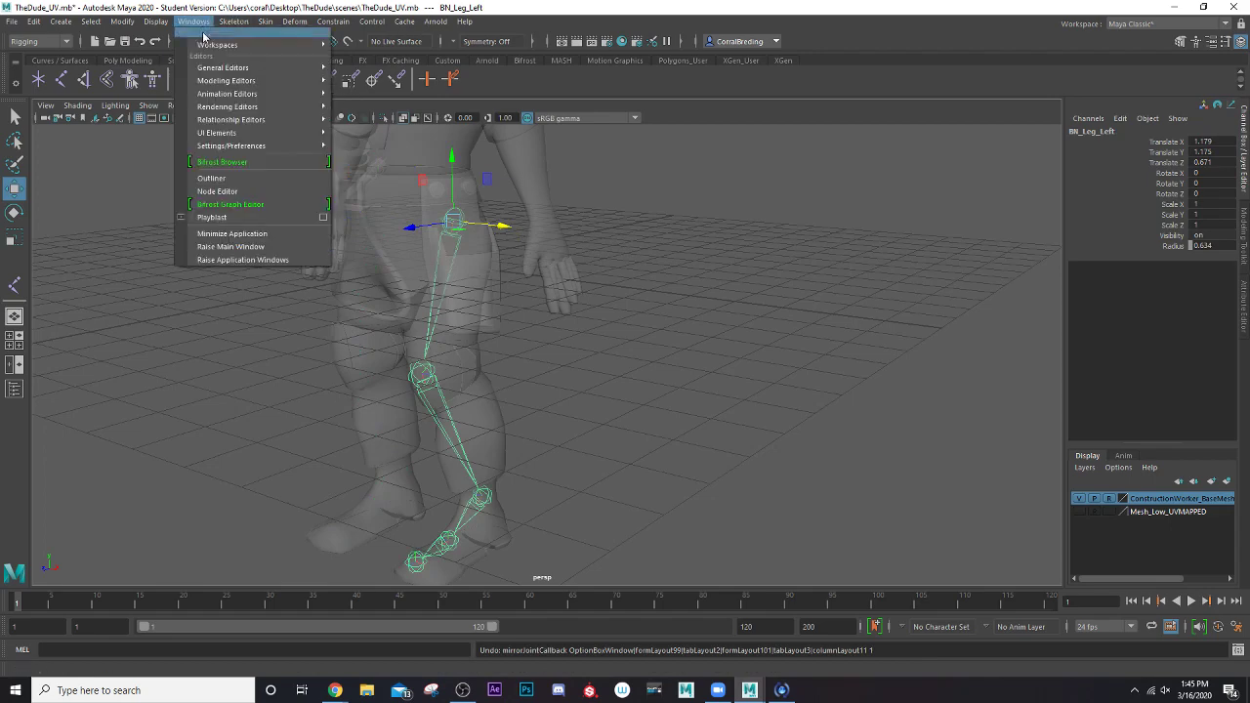
{"action": "left_click", "coordinate": [198, 23]}
{"action": "left_click", "coordinate": [234, 21]}
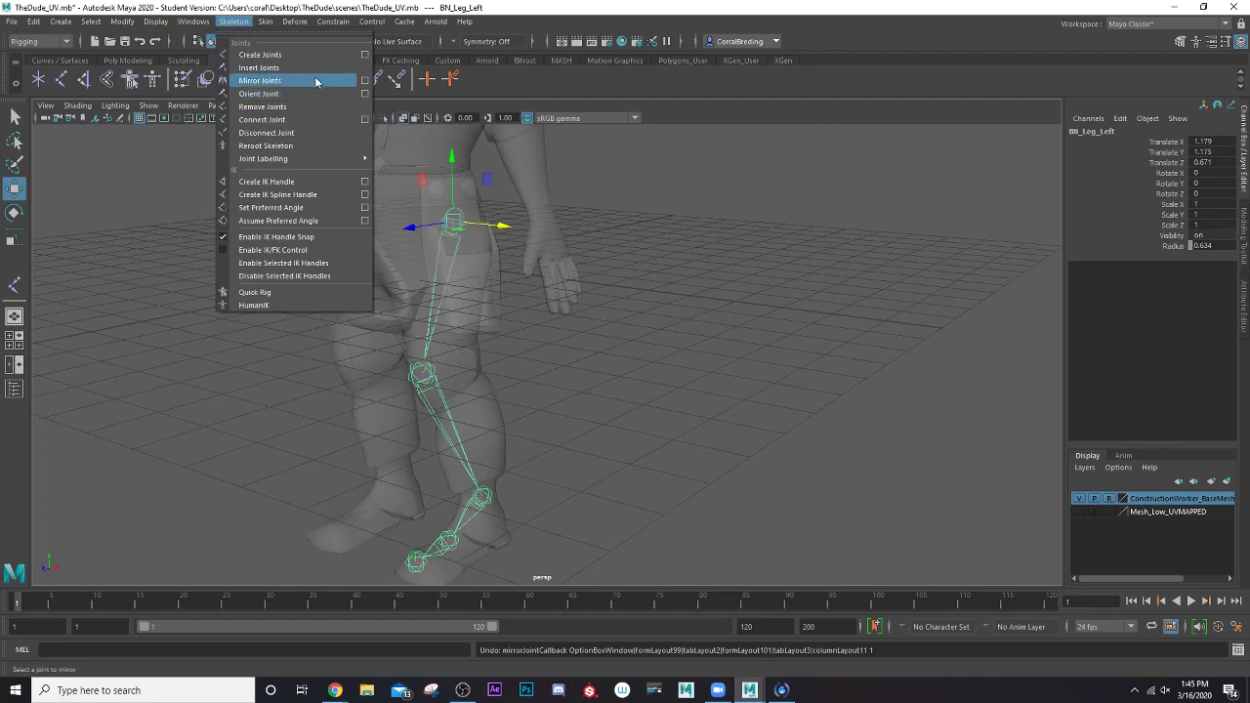
{"action": "left_click", "coordinate": [365, 80]}
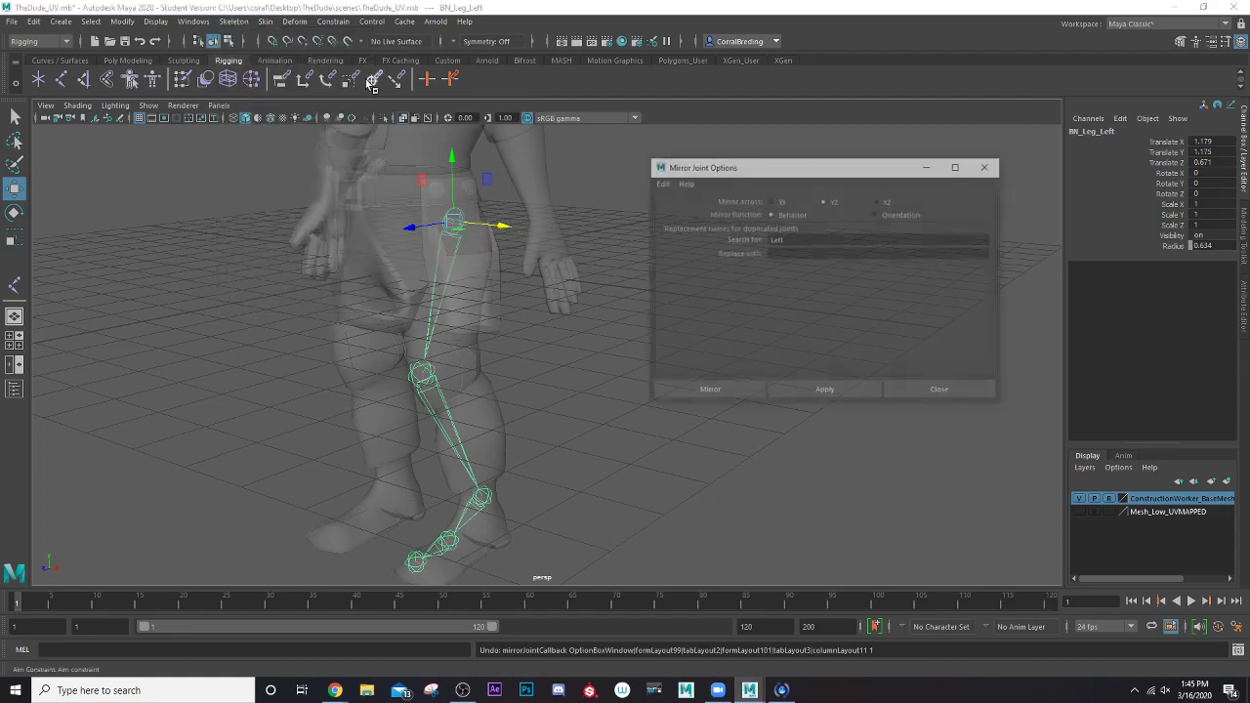
{"action": "left_click", "coordinate": [805, 253]}
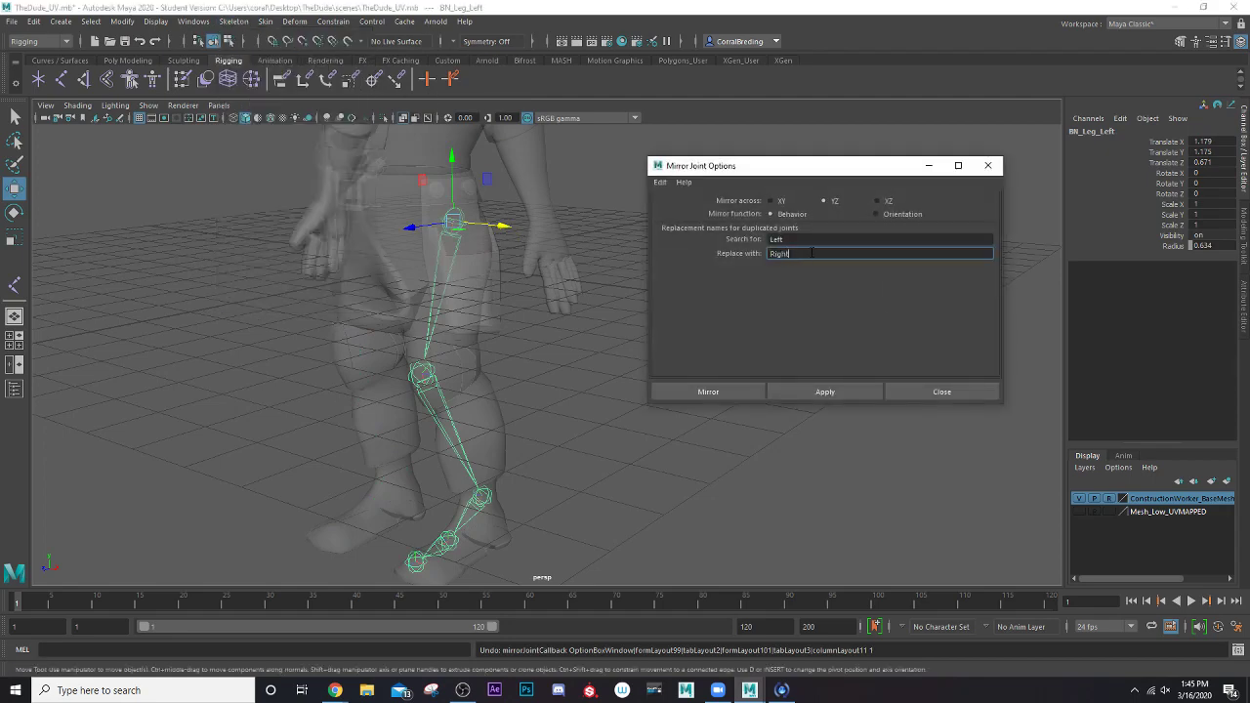
{"action": "left_click", "coordinate": [857, 393]}
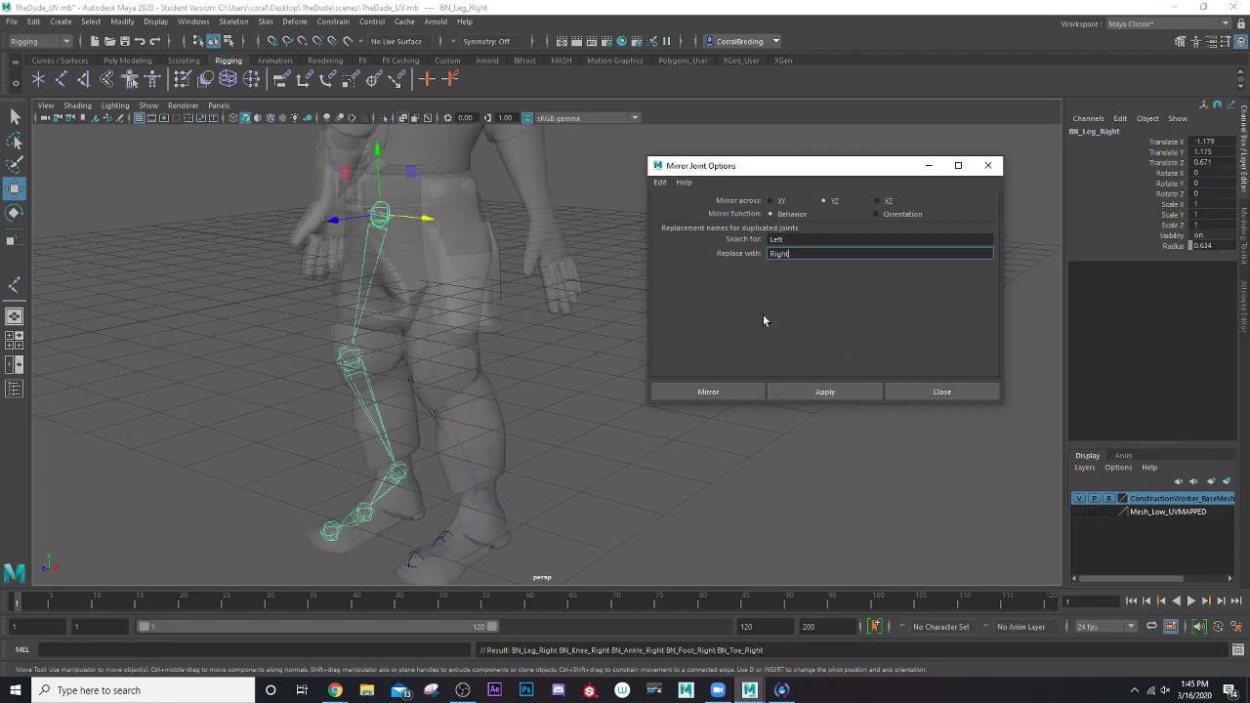
{"action": "left_click", "coordinate": [988, 165]}
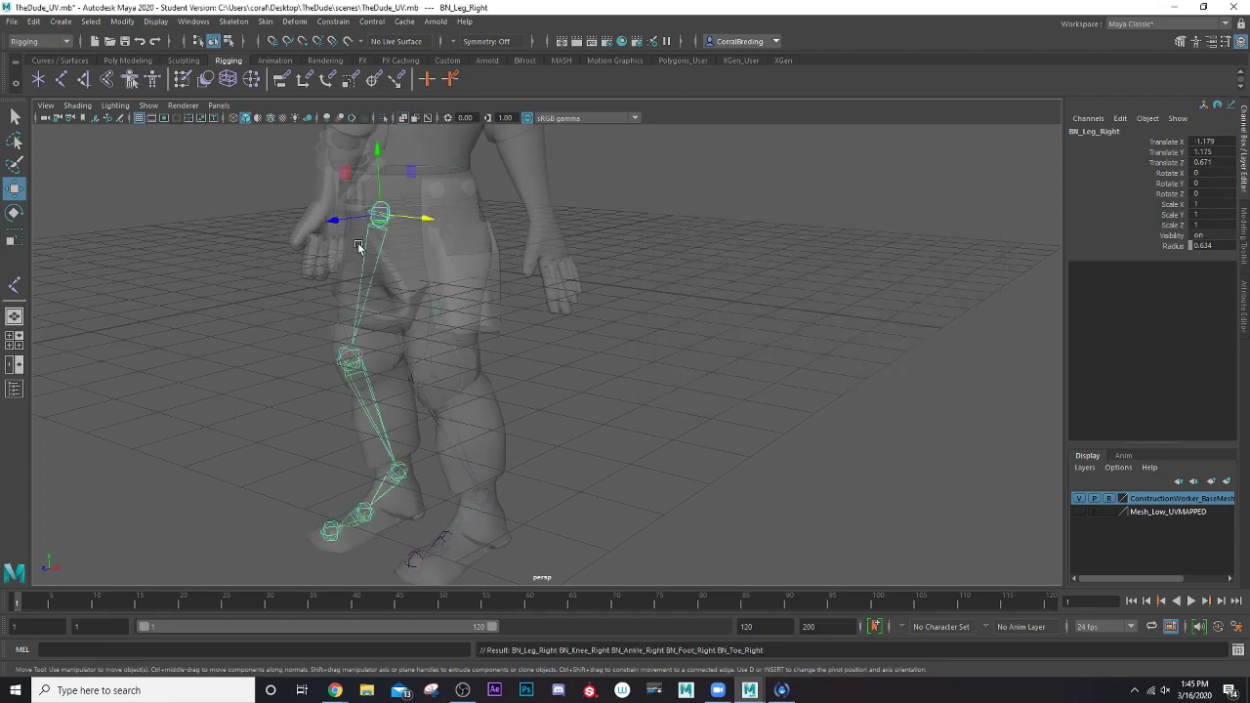
{"action": "left_click", "coordinate": [350, 361]}
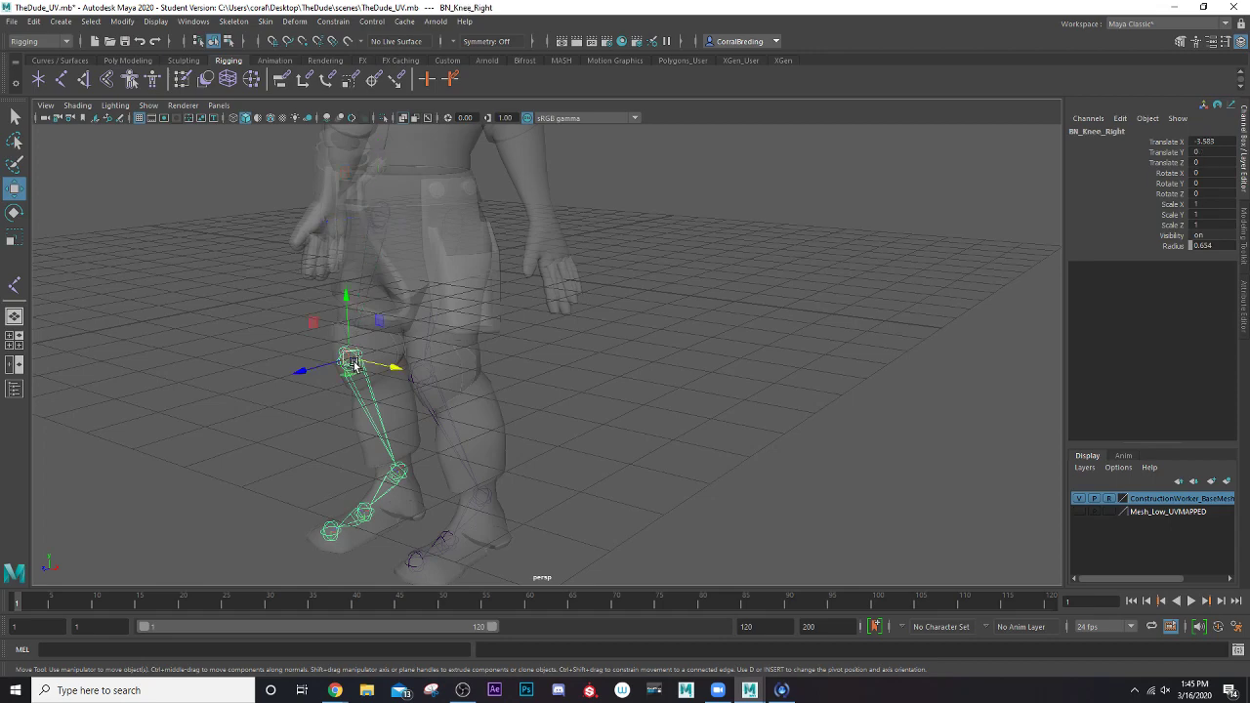
Select joints along the mirrored right leg chain to check their names, and clear the selection
{"action": "left_click", "coordinate": [360, 265]}
{"action": "left_click", "coordinate": [359, 269]}
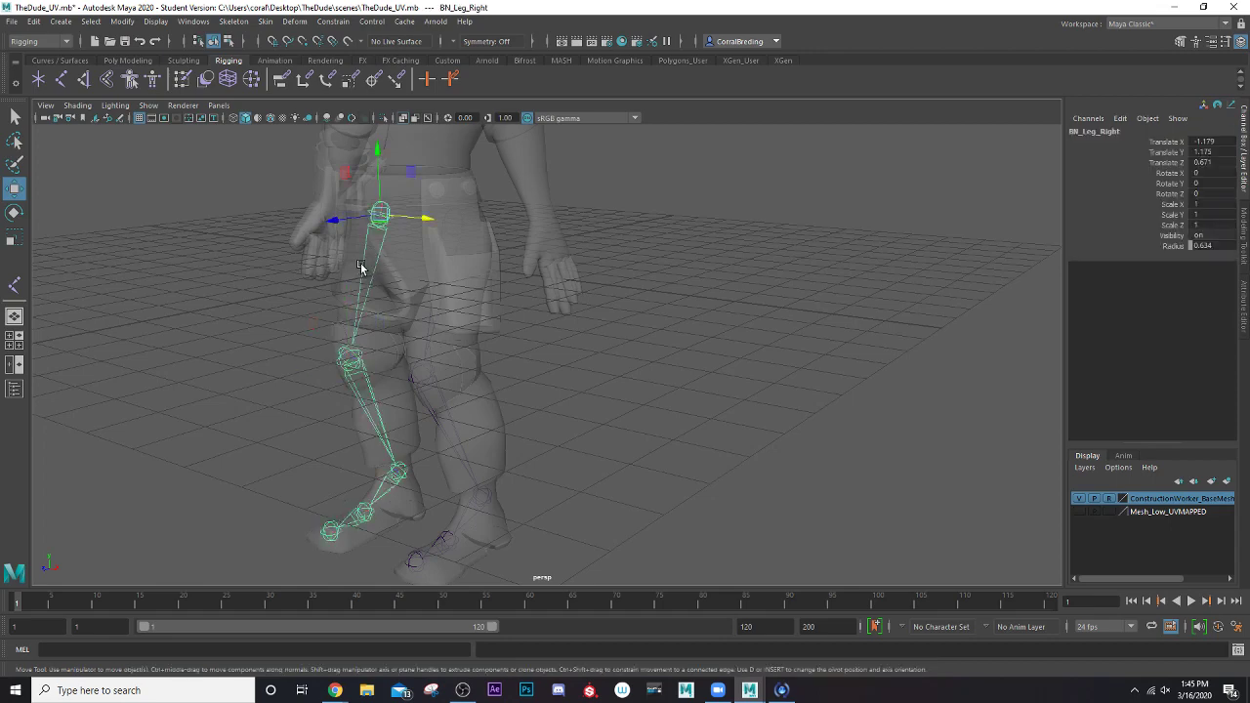
{"action": "left_click", "coordinate": [398, 471]}
{"action": "left_click", "coordinate": [331, 530]}
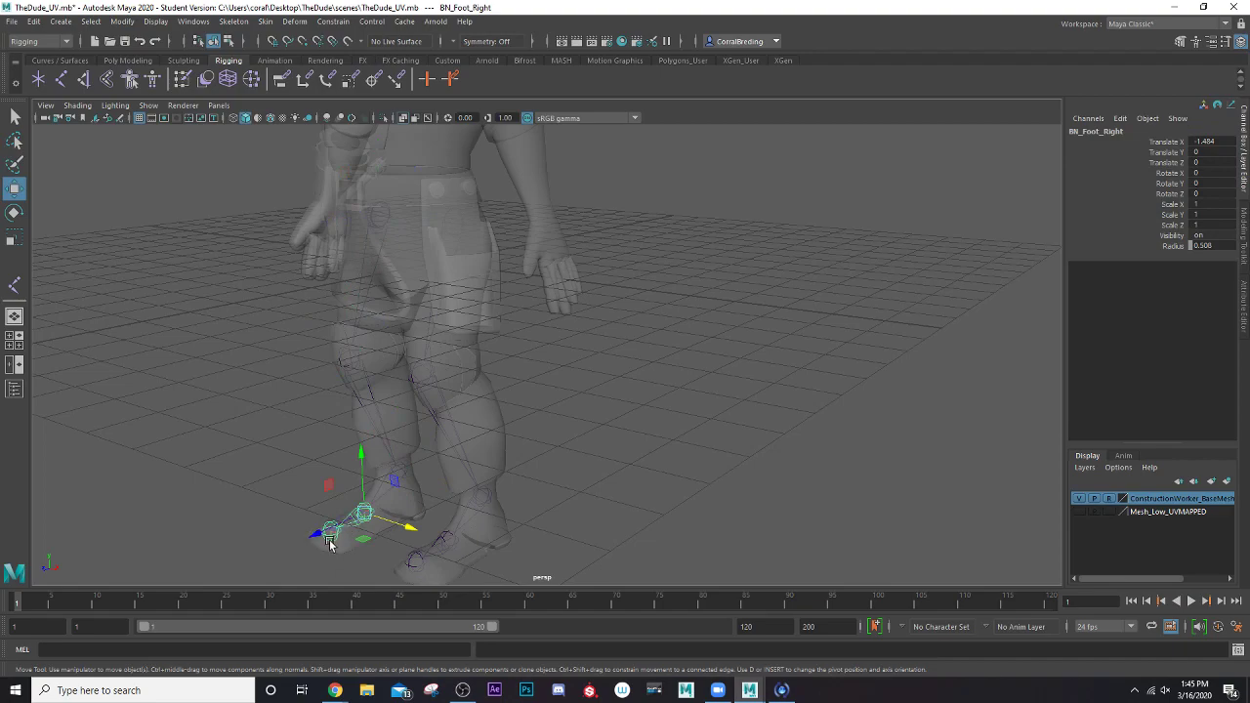
{"action": "left_click", "coordinate": [546, 404]}
{"action": "left_click_drag", "start_coordinate": [547, 404], "coordinate": [512, 410], "text": "alt"}
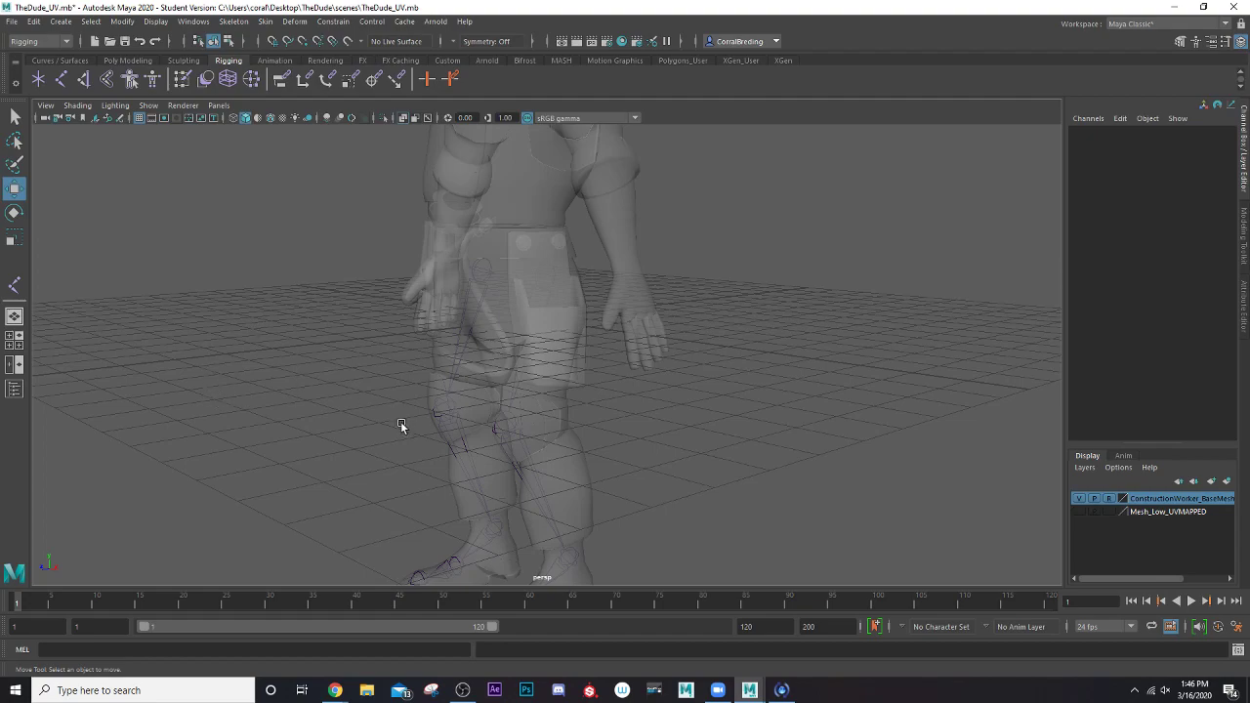
{"action": "left_click_drag", "start_coordinate": [404, 427], "coordinate": [362, 329], "text": "alt"}
{"action": "right_click_drag", "start_coordinate": [362, 329], "coordinate": [524, 430], "text": "alt"}
{"action": "left_click_drag", "start_coordinate": [523, 428], "coordinate": [517, 417], "text": "alt"}
{"action": "scroll", "coordinate": [510, 419], "scroll_direction": "down", "scroll_amount": 4}
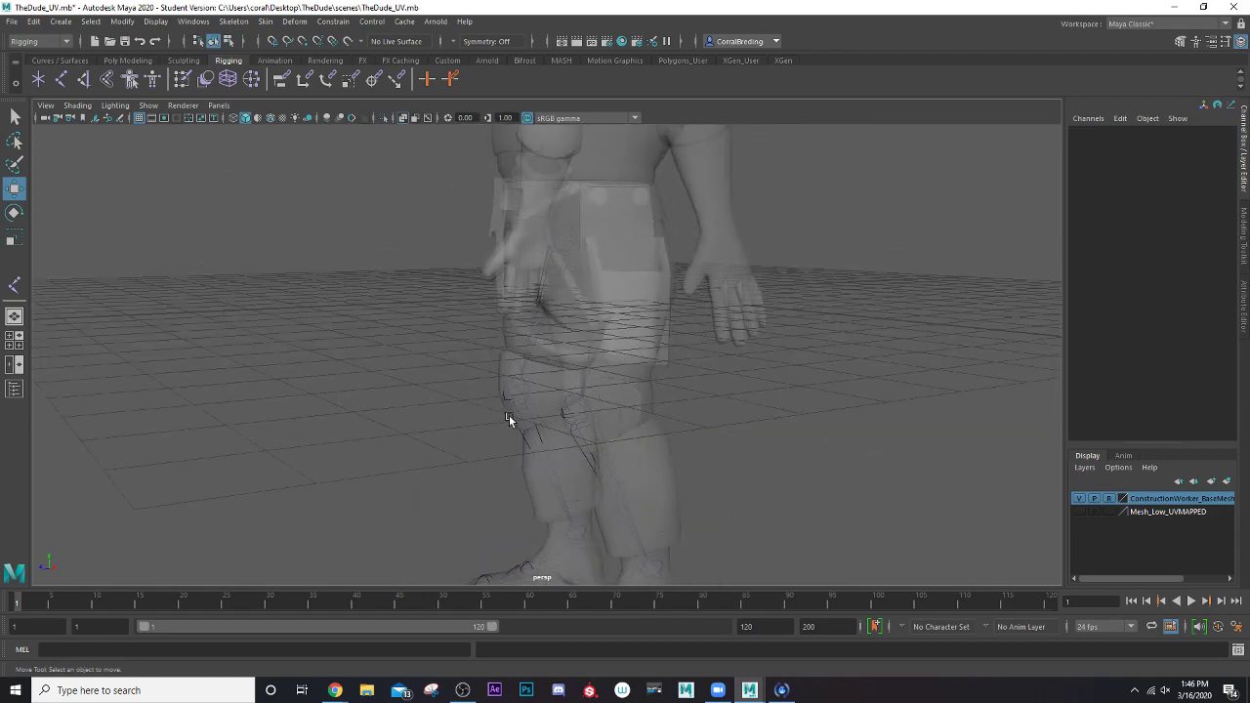
{"action": "left_click_drag", "start_coordinate": [509, 415], "coordinate": [426, 372], "text": "alt"}
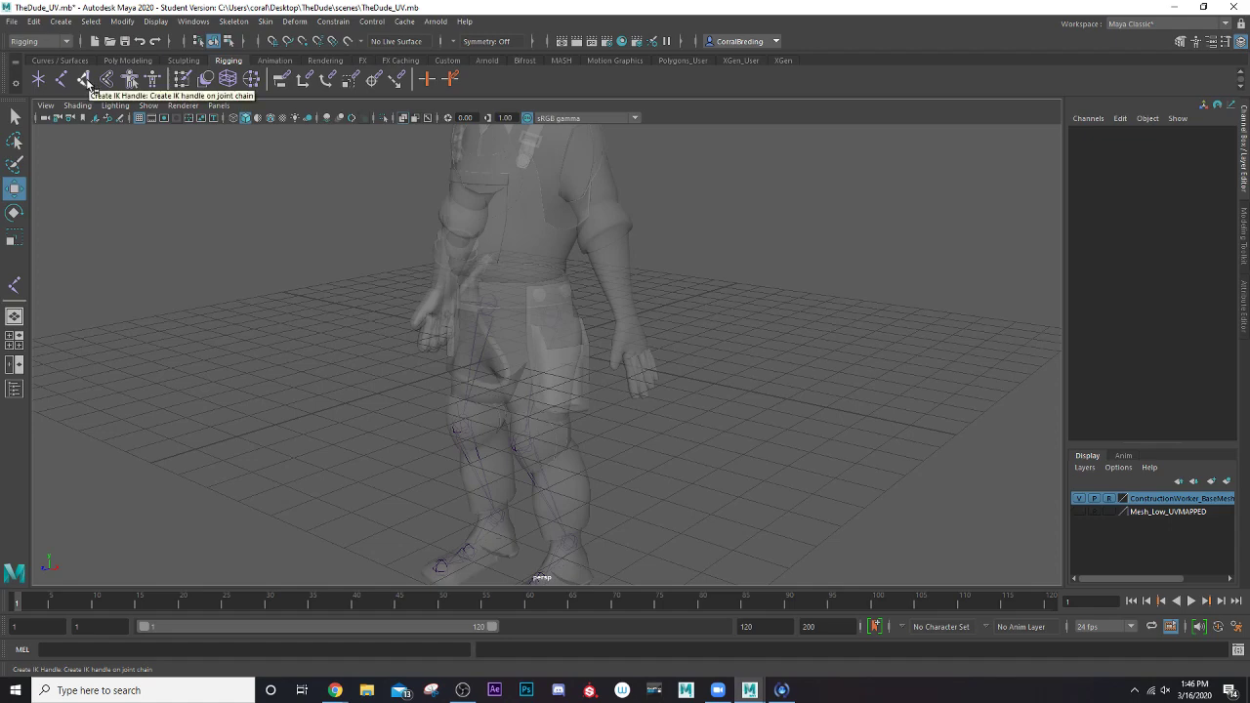
{"action": "left_click", "coordinate": [235, 22]}
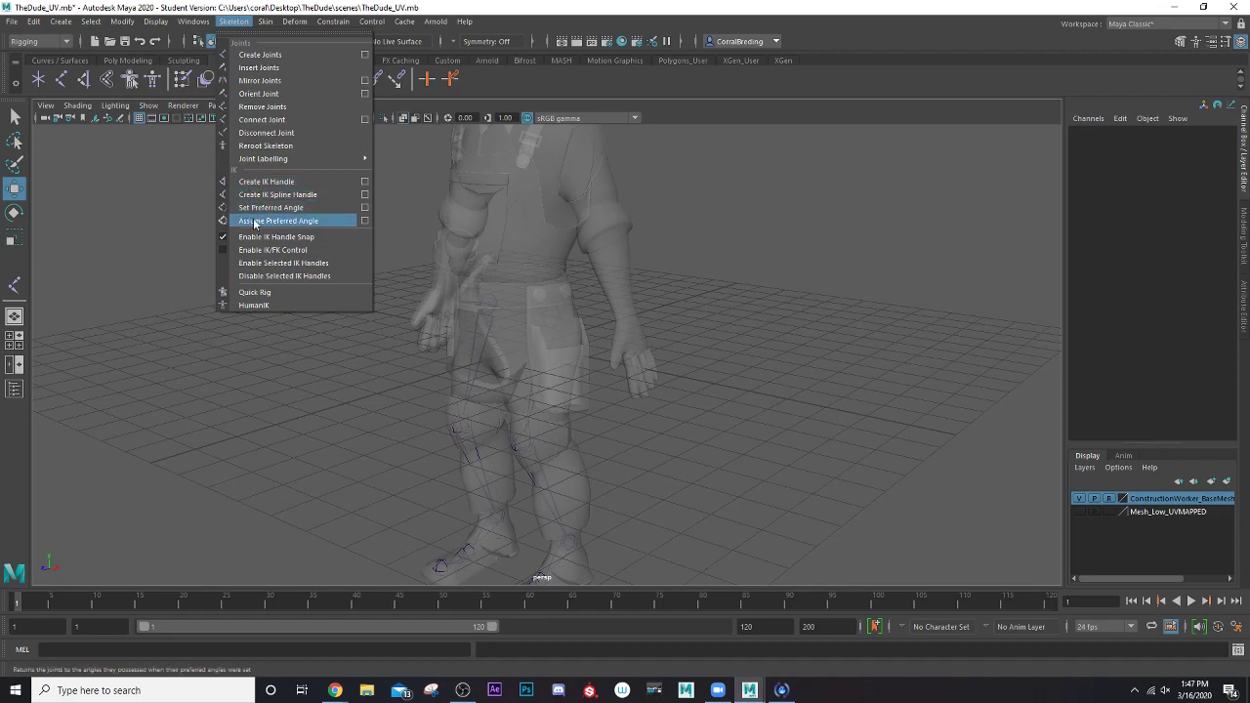
{"action": "left_click", "coordinate": [190, 22]}
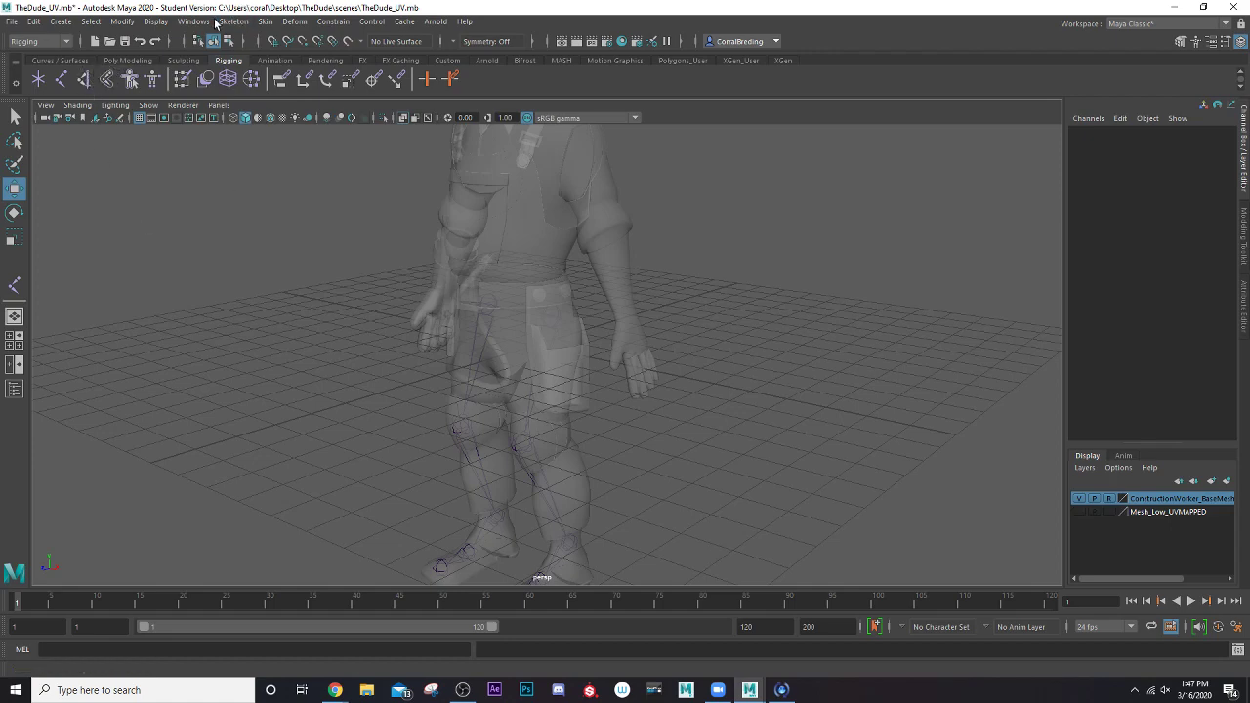
Create a Rotate-Plane Solver IK handle from the BN_Leg_Left hip joint to the left ankle joint and close the tool settings
{"action": "left_click", "coordinate": [85, 79]}
{"action": "double_click", "coordinate": [85, 81]}
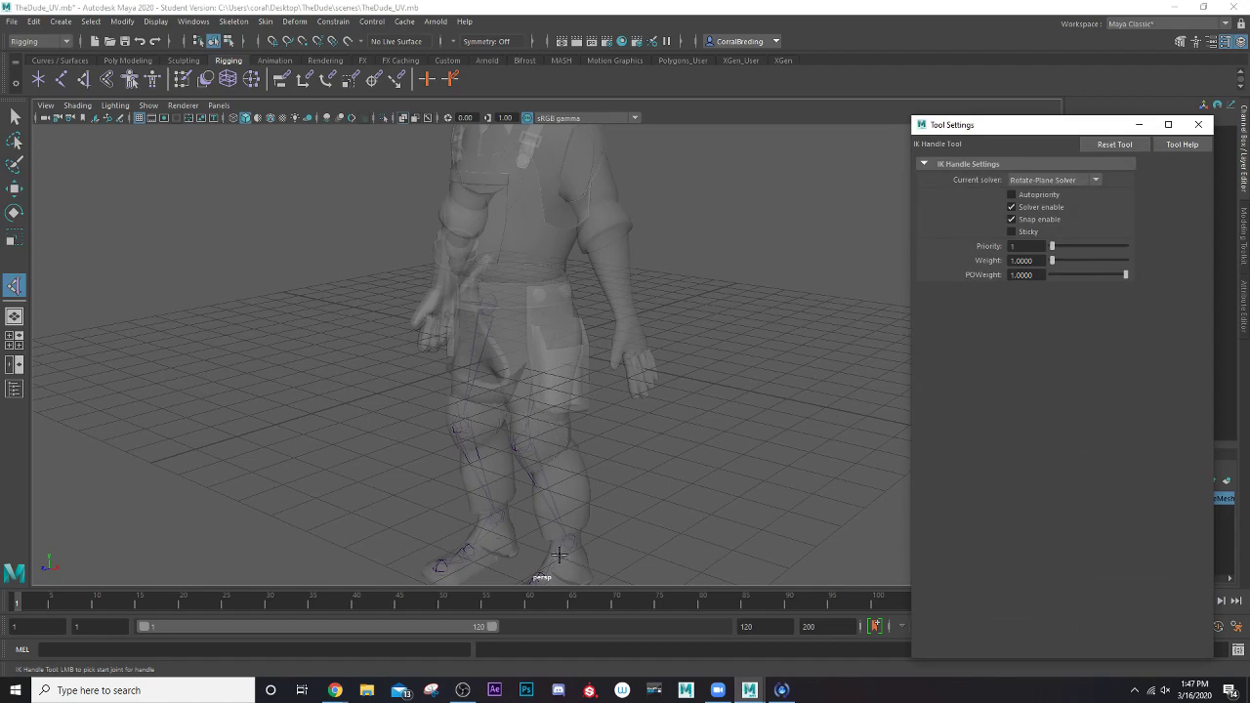
{"action": "left_click", "coordinate": [1030, 184]}
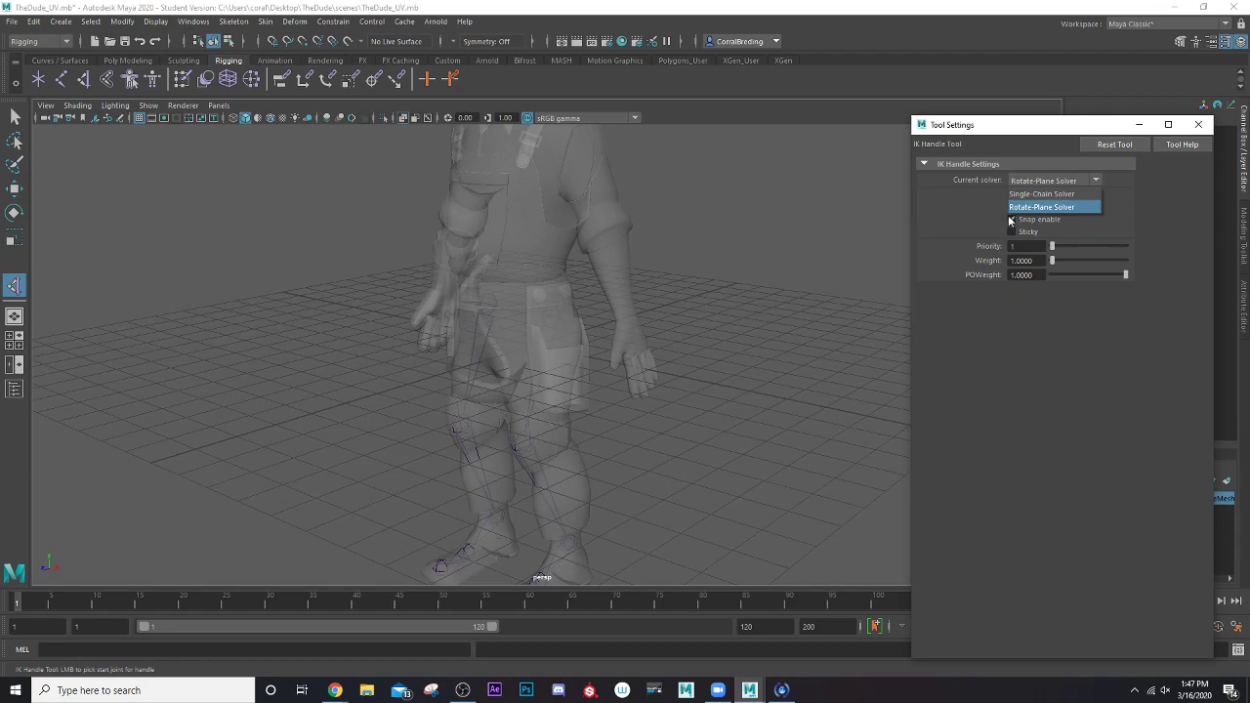
{"action": "left_click", "coordinate": [1010, 218]}
{"action": "left_click", "coordinate": [1033, 208]}
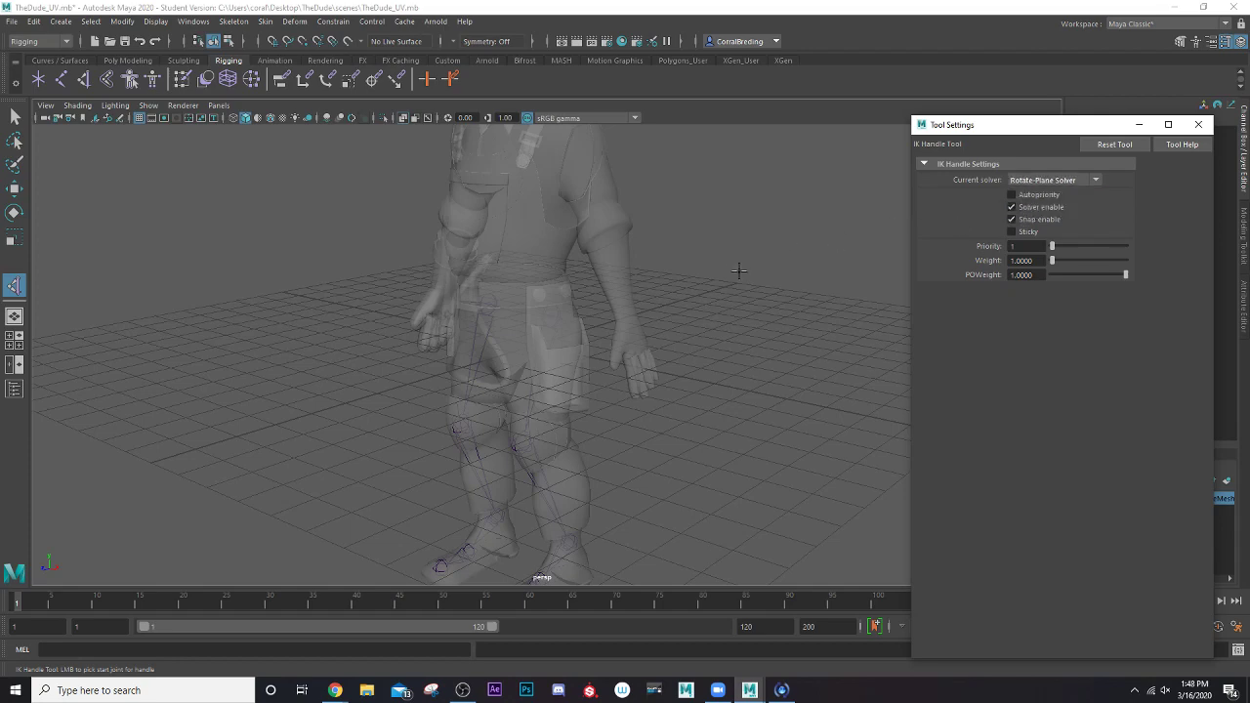
{"action": "scroll", "coordinate": [618, 324], "scroll_direction": "up", "scroll_amount": 5}
{"action": "middle_click_drag", "start_coordinate": [592, 339], "coordinate": [588, 166], "text": "alt"}
{"action": "left_click", "coordinate": [574, 160]}
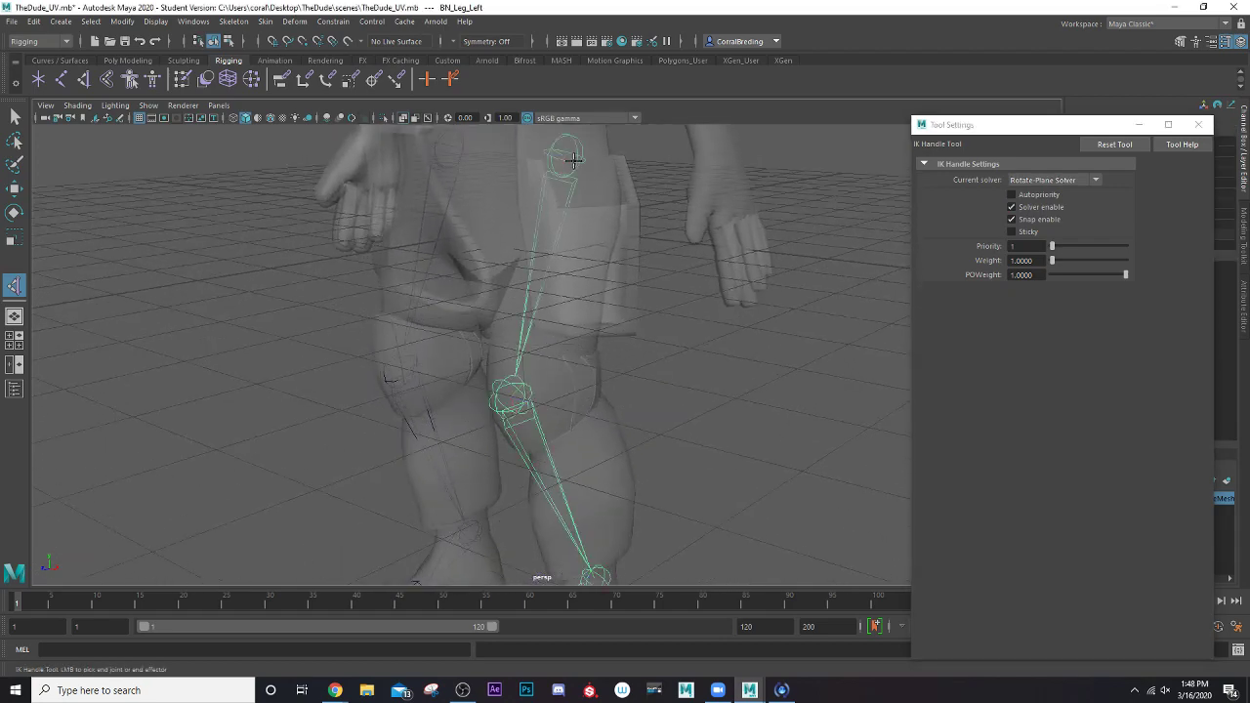
{"action": "scroll", "coordinate": [574, 161], "scroll_direction": "down", "scroll_amount": 5}
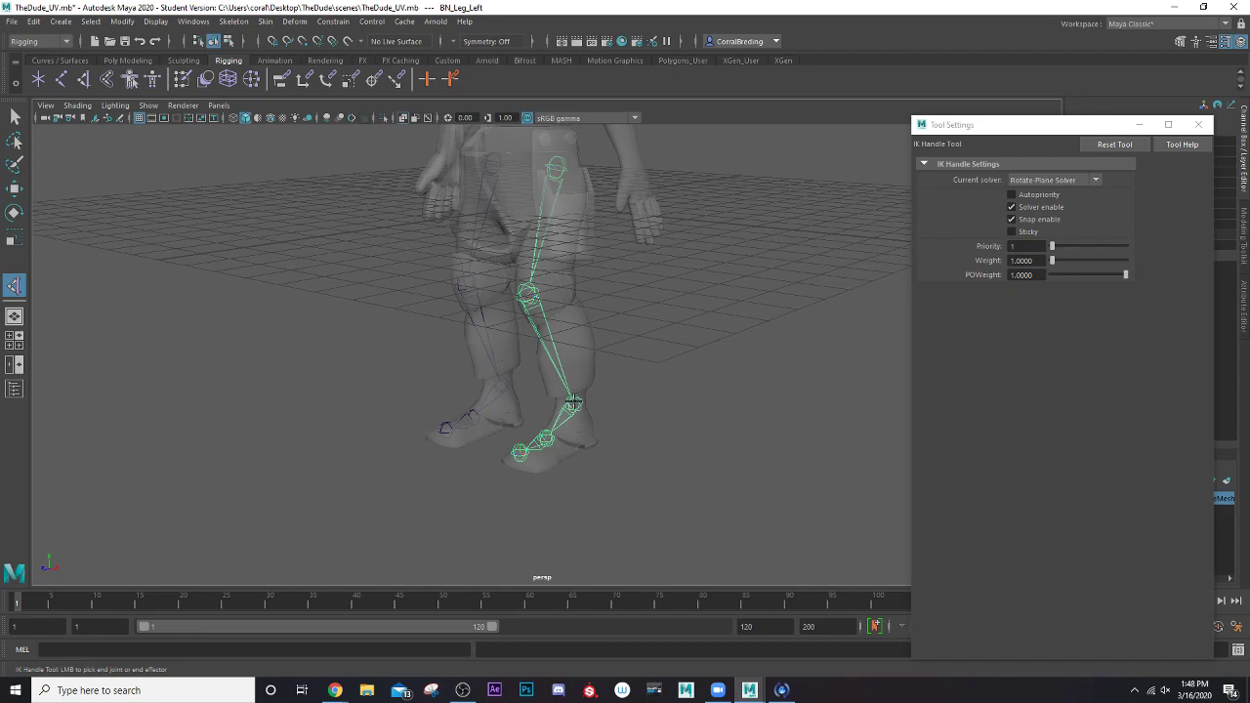
{"action": "left_click", "coordinate": [575, 401]}
{"action": "key", "text": "w"}
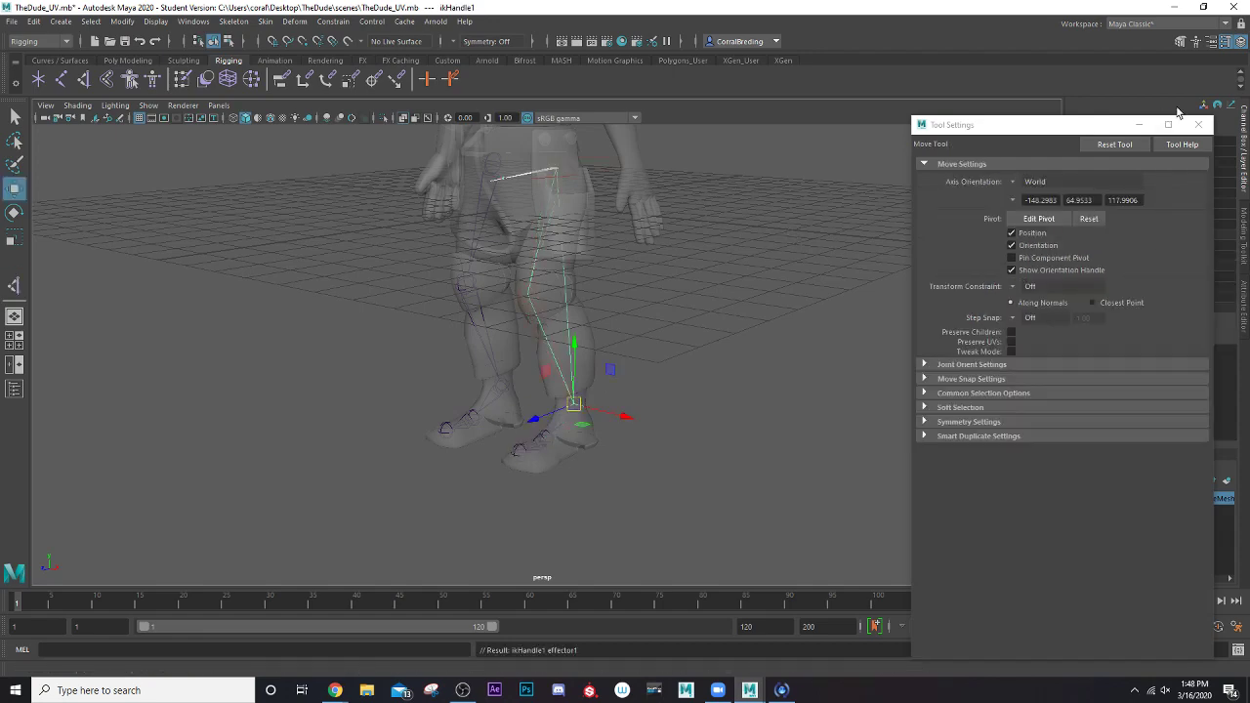
{"action": "left_click", "coordinate": [1198, 125]}
Test the left leg's IK handle by moving it up from the ankle, and undo the move
{"action": "scroll", "coordinate": [732, 249], "scroll_direction": "up", "scroll_amount": 5}
{"action": "left_click_drag", "start_coordinate": [673, 304], "coordinate": [637, 346], "text": "alt"}
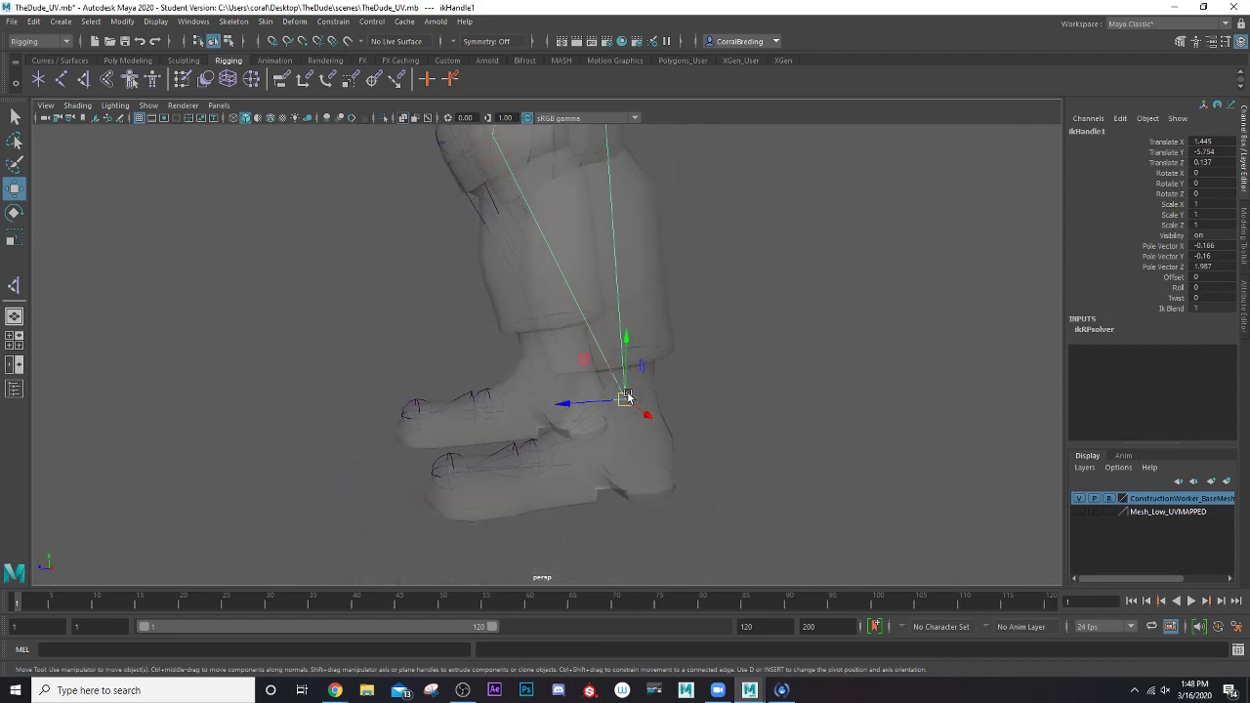
{"action": "left_click_drag", "start_coordinate": [624, 396], "coordinate": [631, 264]}
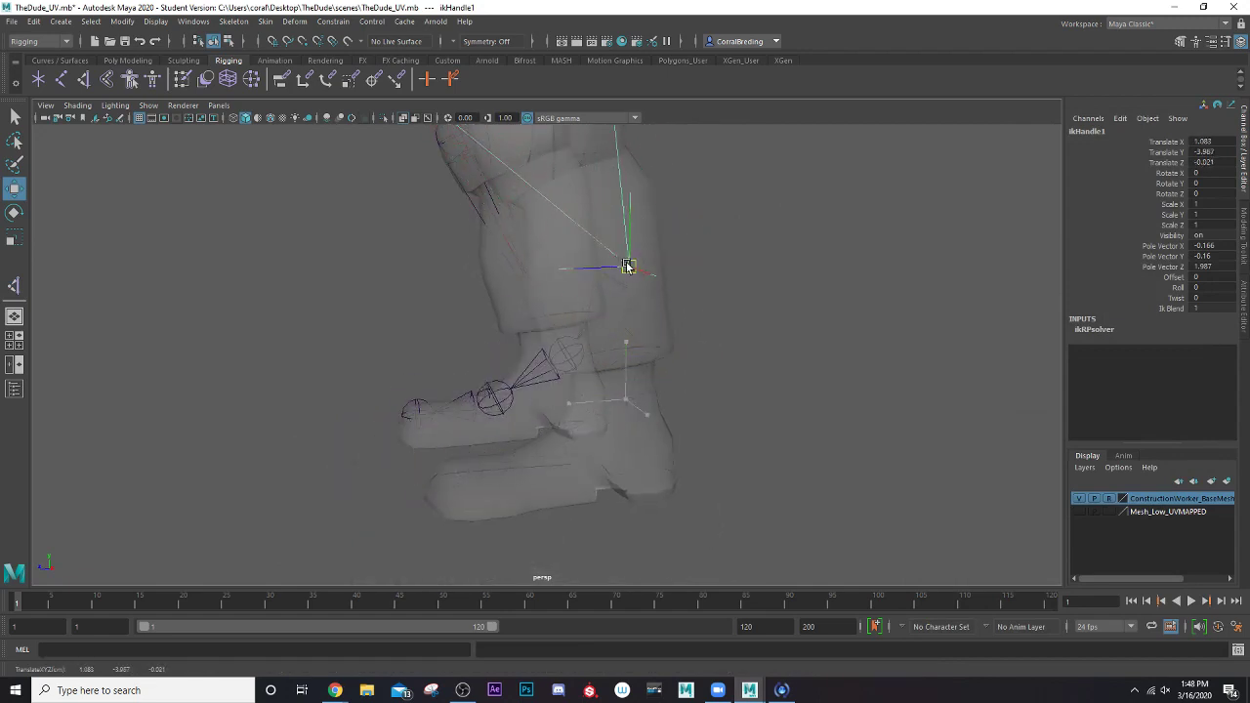
{"action": "scroll", "coordinate": [617, 261], "scroll_direction": "down", "scroll_amount": 4}
{"action": "left_click_drag", "start_coordinate": [578, 372], "coordinate": [492, 245]}
{"action": "key", "text": "ctrl+z"}
{"action": "scroll", "coordinate": [439, 239], "scroll_direction": "up", "scroll_amount": 4}
{"action": "scroll", "coordinate": [498, 235], "scroll_direction": "up", "scroll_amount": 6}
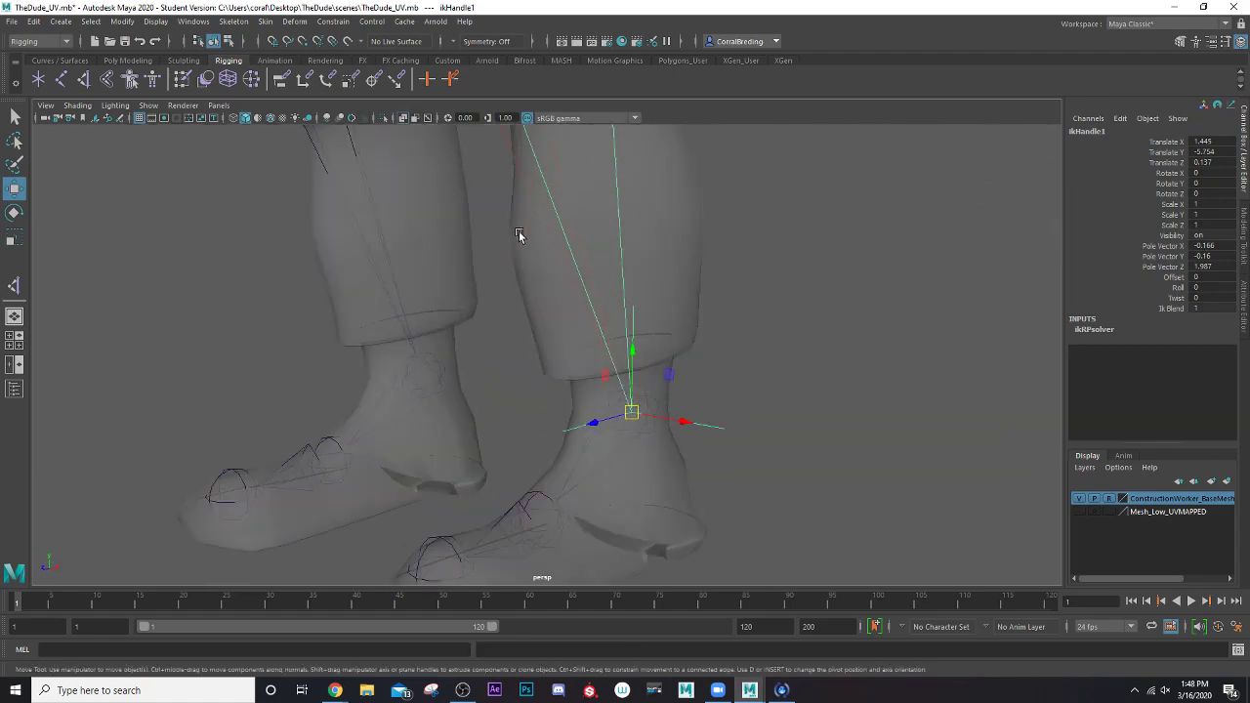
Create a Single-Chain Solver IK handle from the left ankle joint to the BN_Foot_Left joint and close the tool settings
{"action": "left_click_drag", "start_coordinate": [620, 309], "coordinate": [564, 290], "text": "alt"}
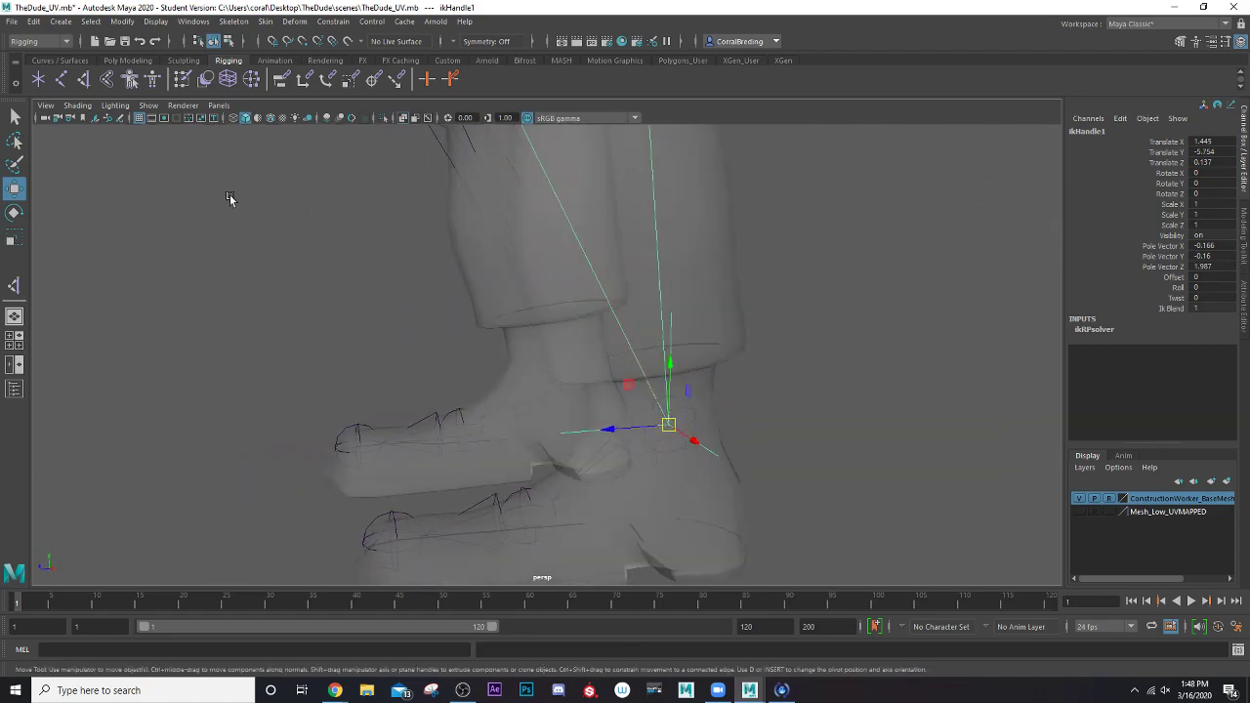
{"action": "double_click", "coordinate": [85, 80]}
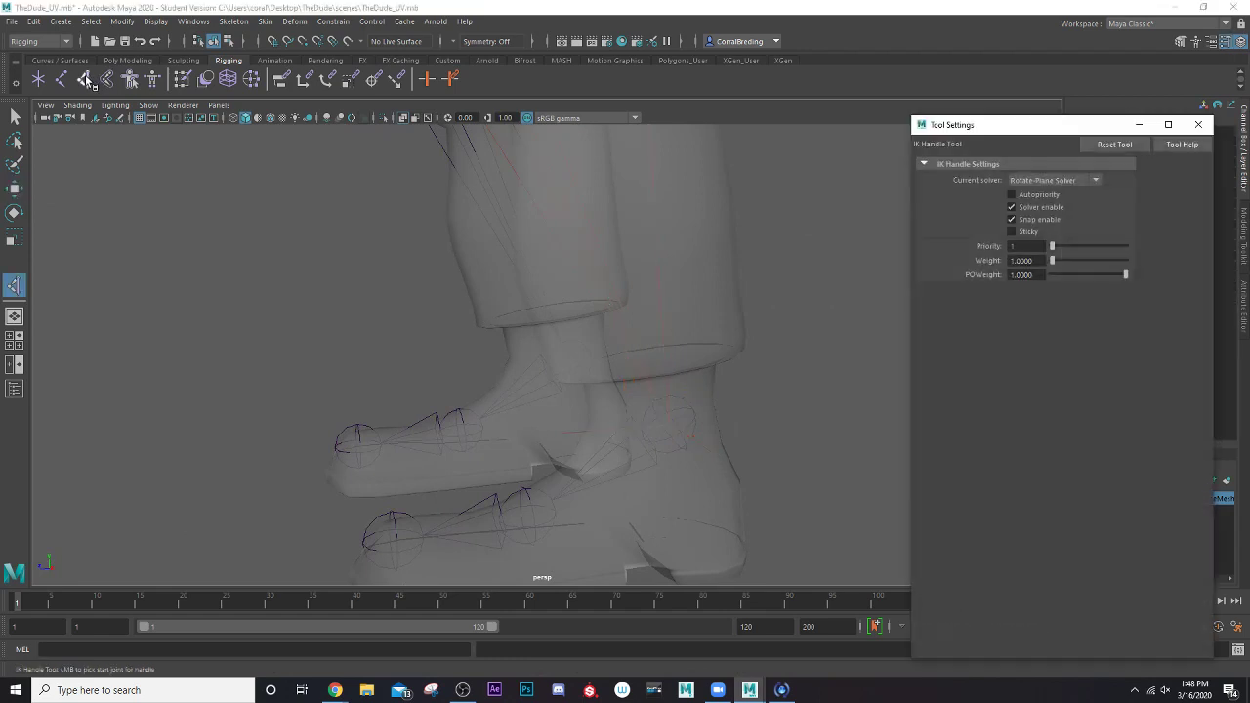
{"action": "left_click", "coordinate": [1050, 181]}
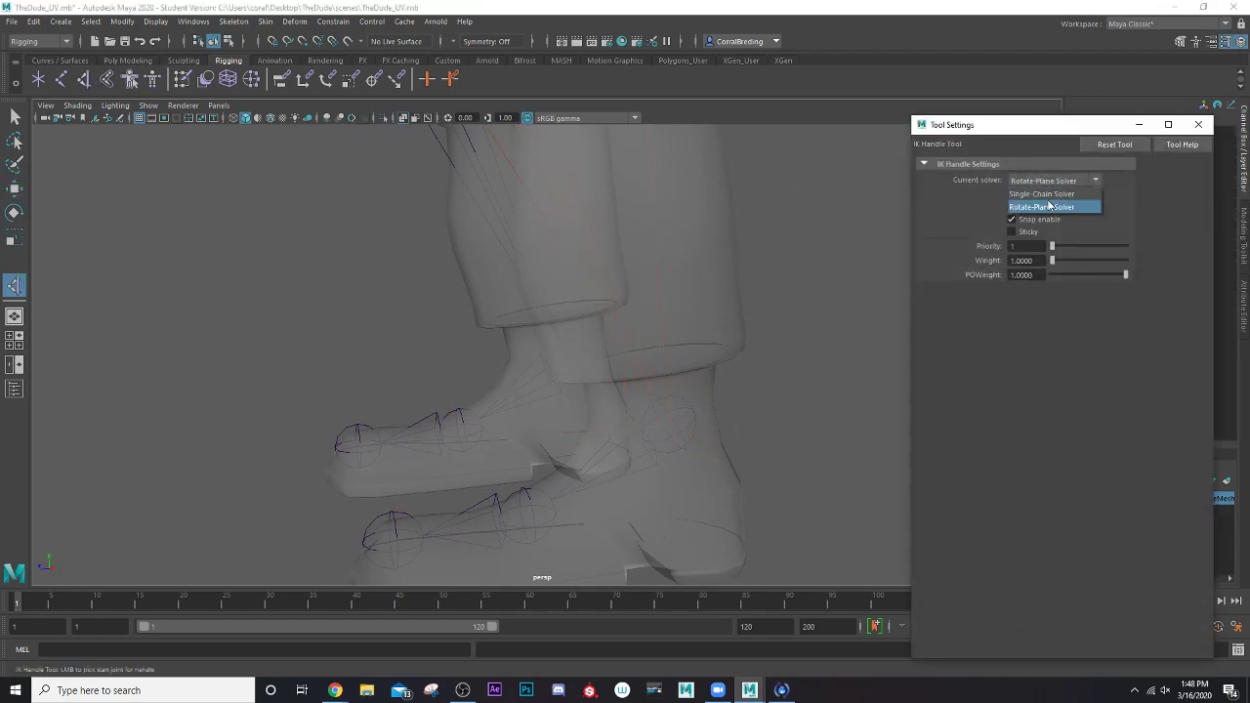
{"action": "left_click", "coordinate": [1041, 193]}
{"action": "scroll", "coordinate": [581, 302], "scroll_direction": "down", "scroll_amount": 5}
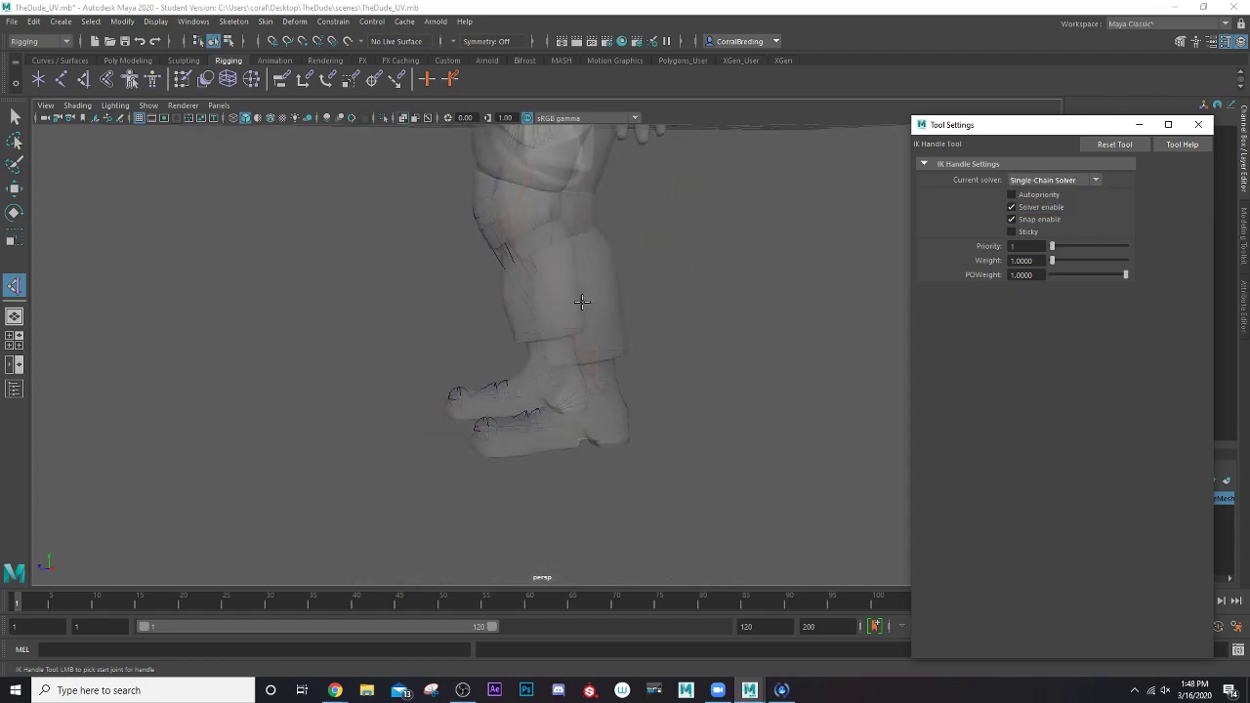
{"action": "left_click_drag", "start_coordinate": [581, 302], "coordinate": [466, 360], "text": "alt"}
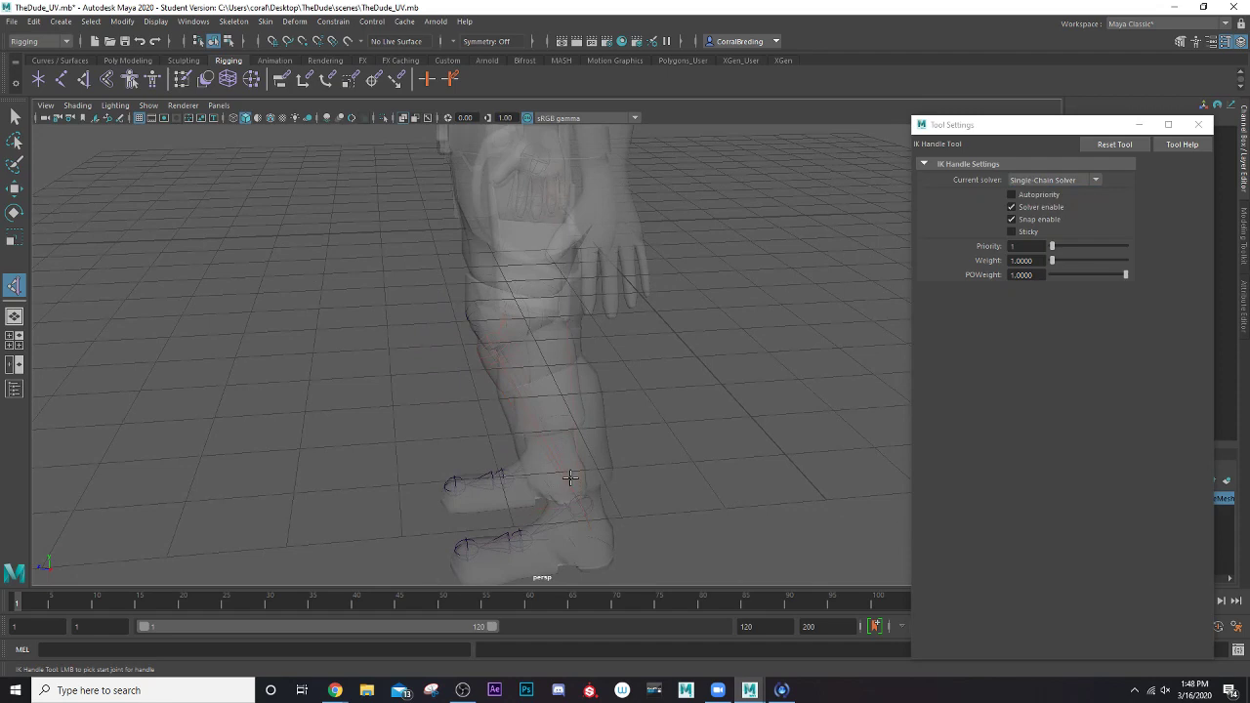
{"action": "middle_click_drag", "start_coordinate": [570, 477], "coordinate": [597, 316], "text": "alt"}
{"action": "scroll", "coordinate": [599, 315], "scroll_direction": "up", "scroll_amount": 5}
{"action": "scroll", "coordinate": [647, 369], "scroll_direction": "up", "scroll_amount": 2}
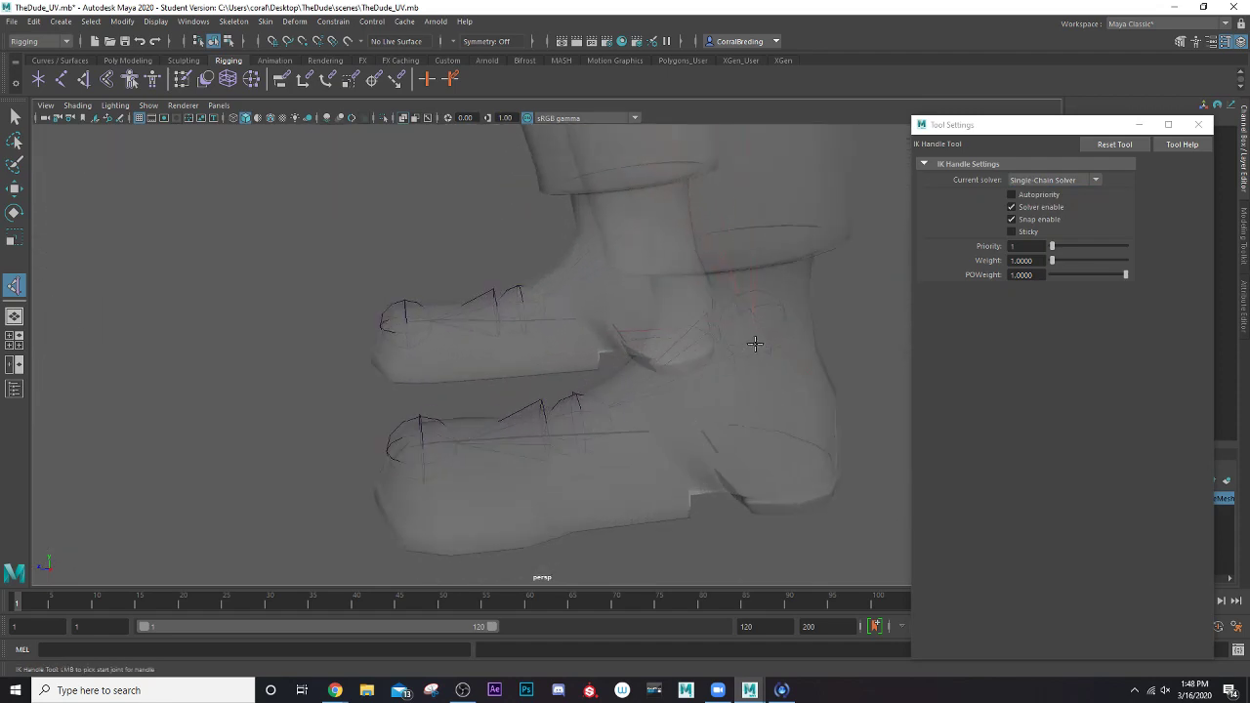
{"action": "left_click", "coordinate": [755, 344]}
{"action": "left_click", "coordinate": [579, 414]}
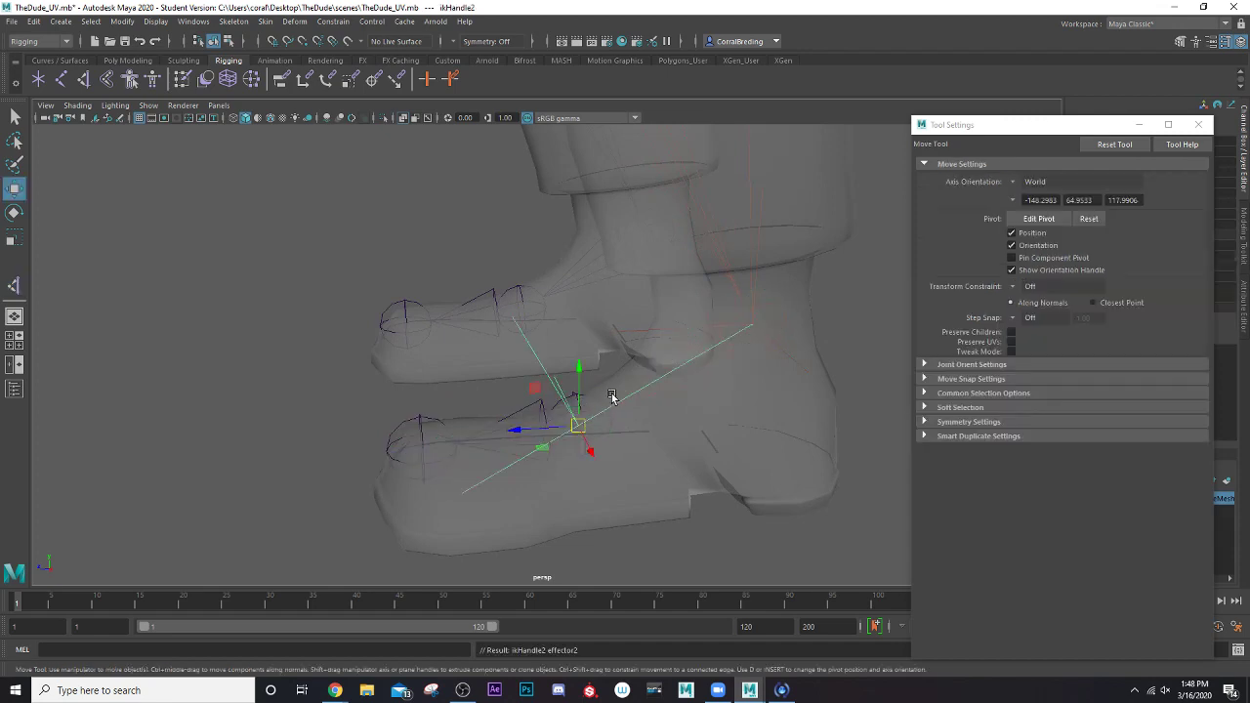
{"action": "left_click", "coordinate": [1198, 123]}
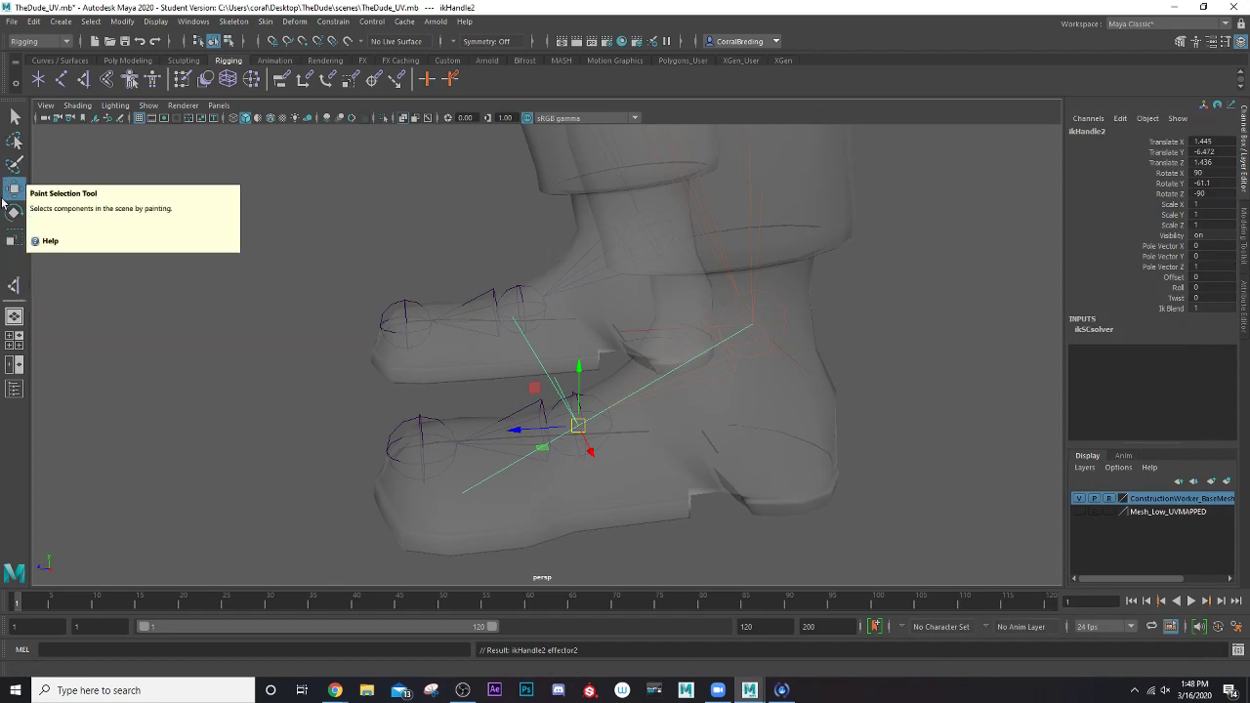
Create another Single-Chain Solver IK handle from the BN_Foot_Left joint to the left toe joint
{"action": "left_click", "coordinate": [14, 286]}
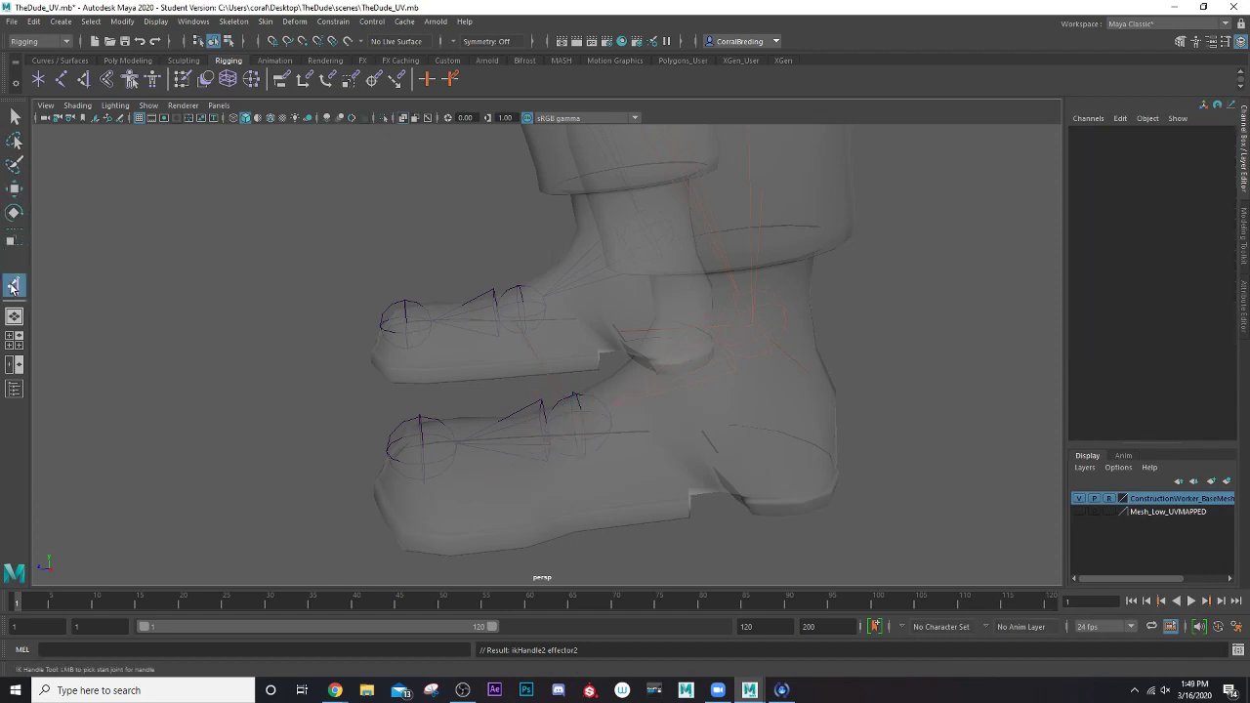
{"action": "left_click", "coordinate": [581, 449]}
{"action": "left_click", "coordinate": [579, 436]}
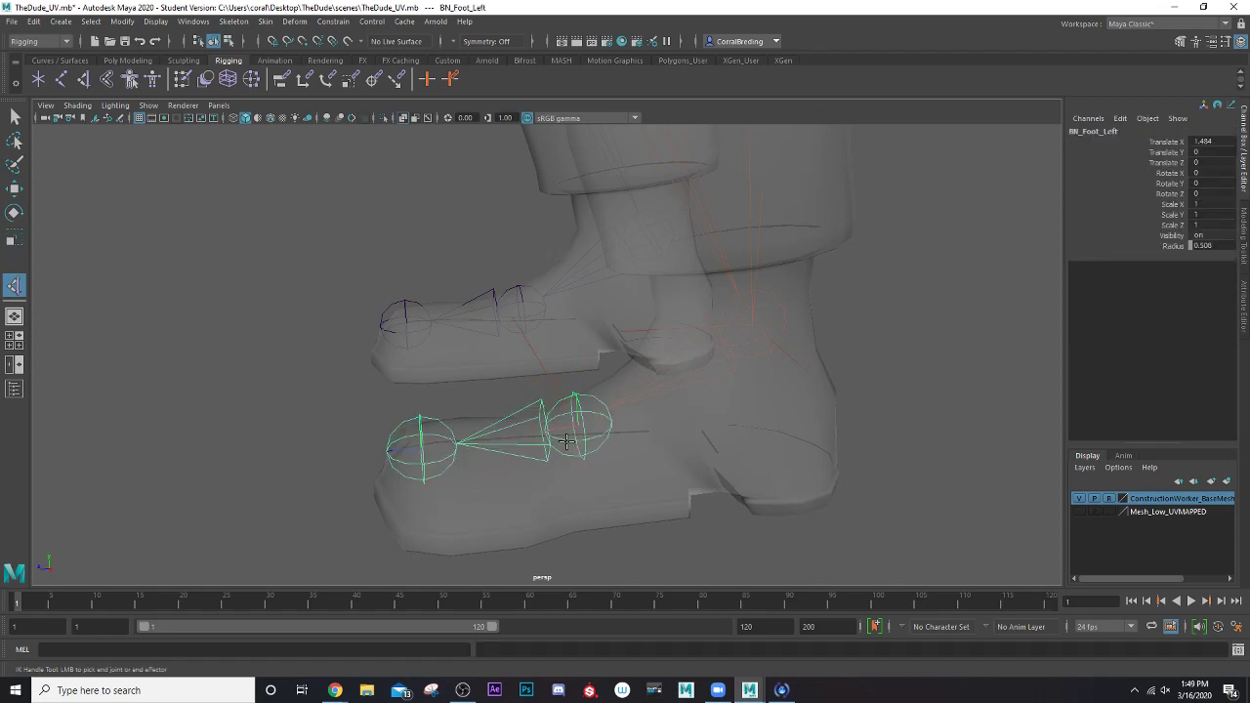
{"action": "left_click", "coordinate": [430, 446]}
{"action": "key", "text": "w"}
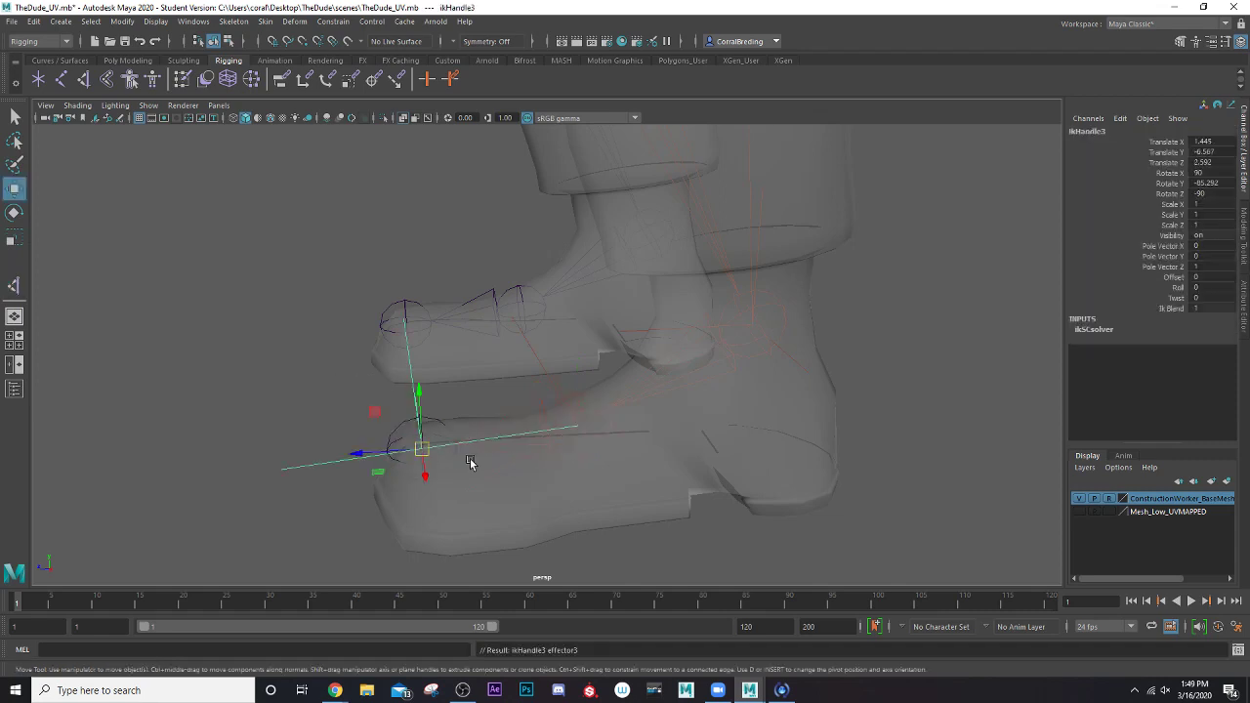
Rename the IK handle at the left toe as ik_Toe_Left and dismiss the antivirus notification
{"action": "left_click_drag", "start_coordinate": [474, 460], "coordinate": [420, 437], "text": "alt"}
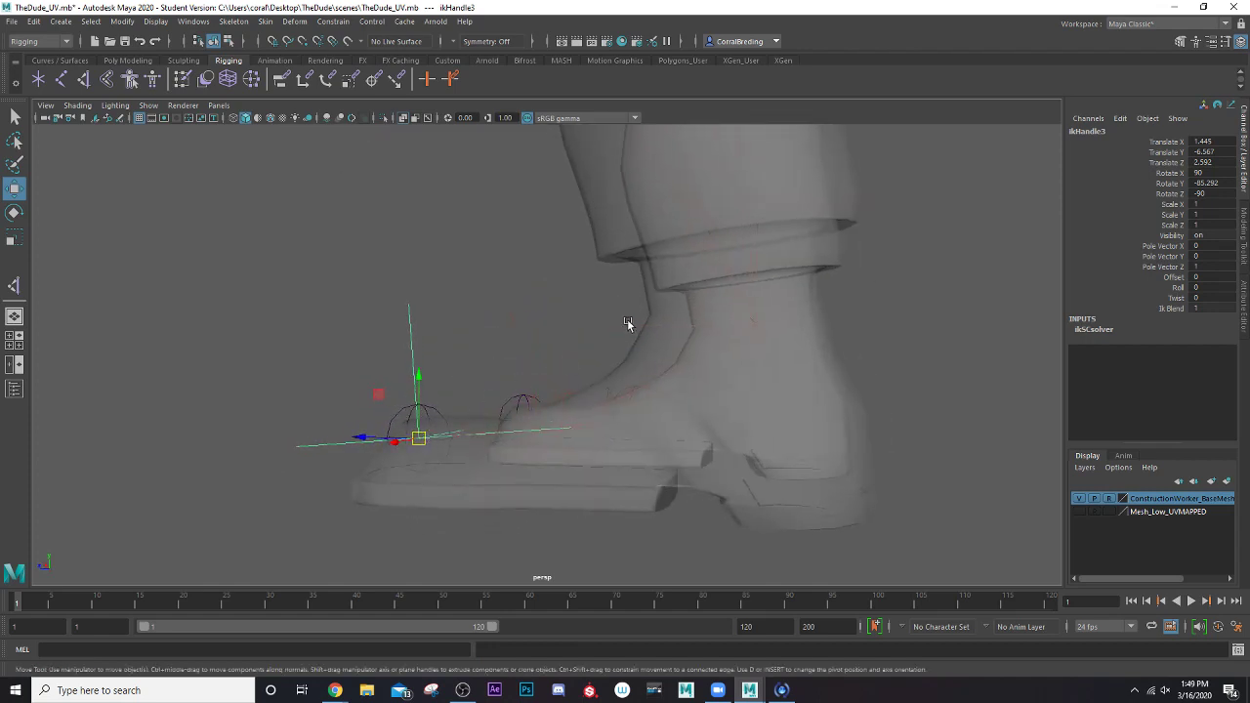
{"action": "left_click_drag", "start_coordinate": [453, 355], "coordinate": [363, 444], "text": "alt"}
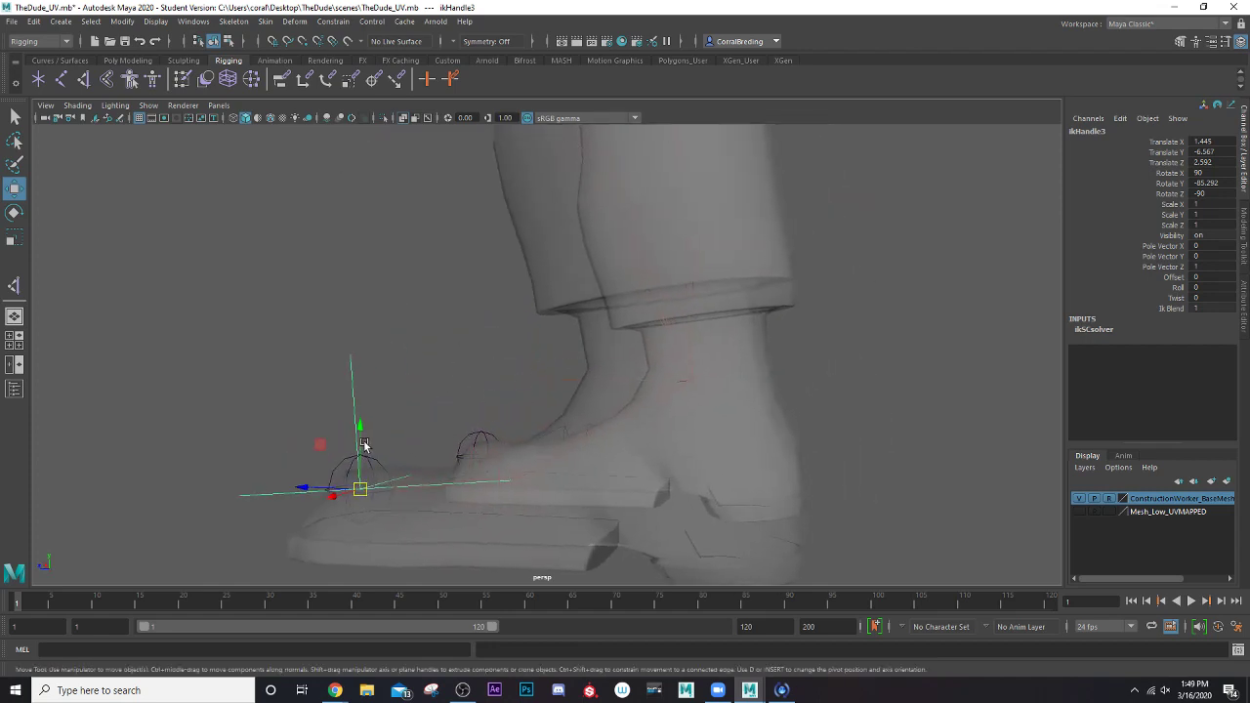
{"action": "middle_click_drag", "start_coordinate": [549, 348], "coordinate": [440, 440], "text": "alt"}
{"action": "scroll", "coordinate": [470, 447], "scroll_direction": "up", "scroll_amount": 1}
{"action": "scroll", "coordinate": [430, 421], "scroll_direction": "down", "scroll_amount": 4}
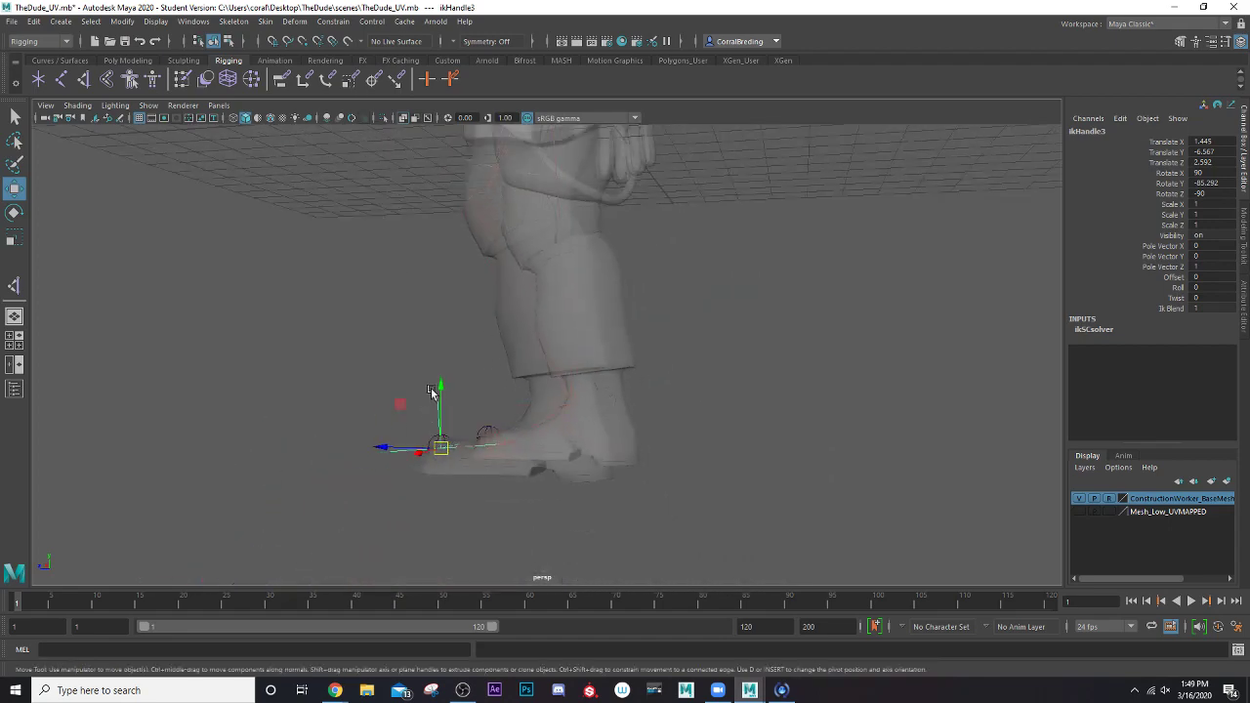
{"action": "middle_click_drag", "start_coordinate": [434, 387], "coordinate": [440, 338], "text": "alt"}
{"action": "scroll", "coordinate": [427, 464], "scroll_direction": "up", "scroll_amount": 2}
{"action": "double_click", "coordinate": [1083, 131]}
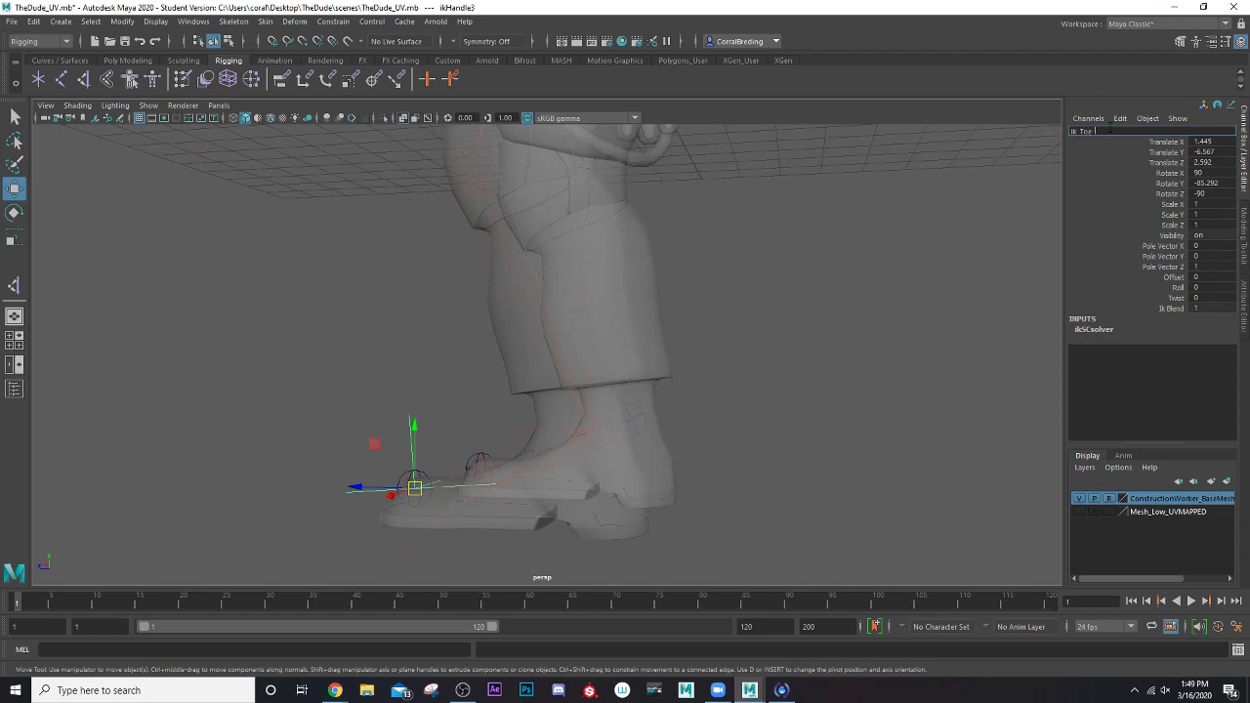
{"action": "type", "text": "ik_Toe_Left"}
{"action": "key", "text": "Return"}
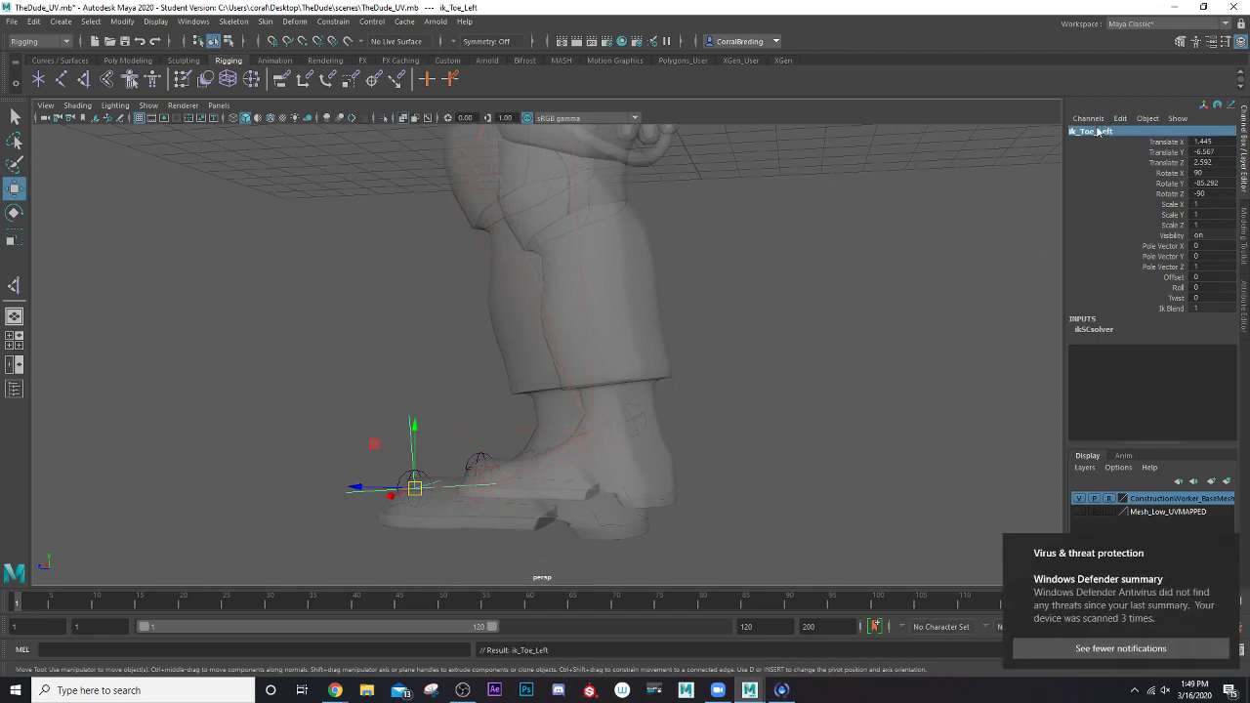
{"action": "left_click", "coordinate": [1226, 550]}
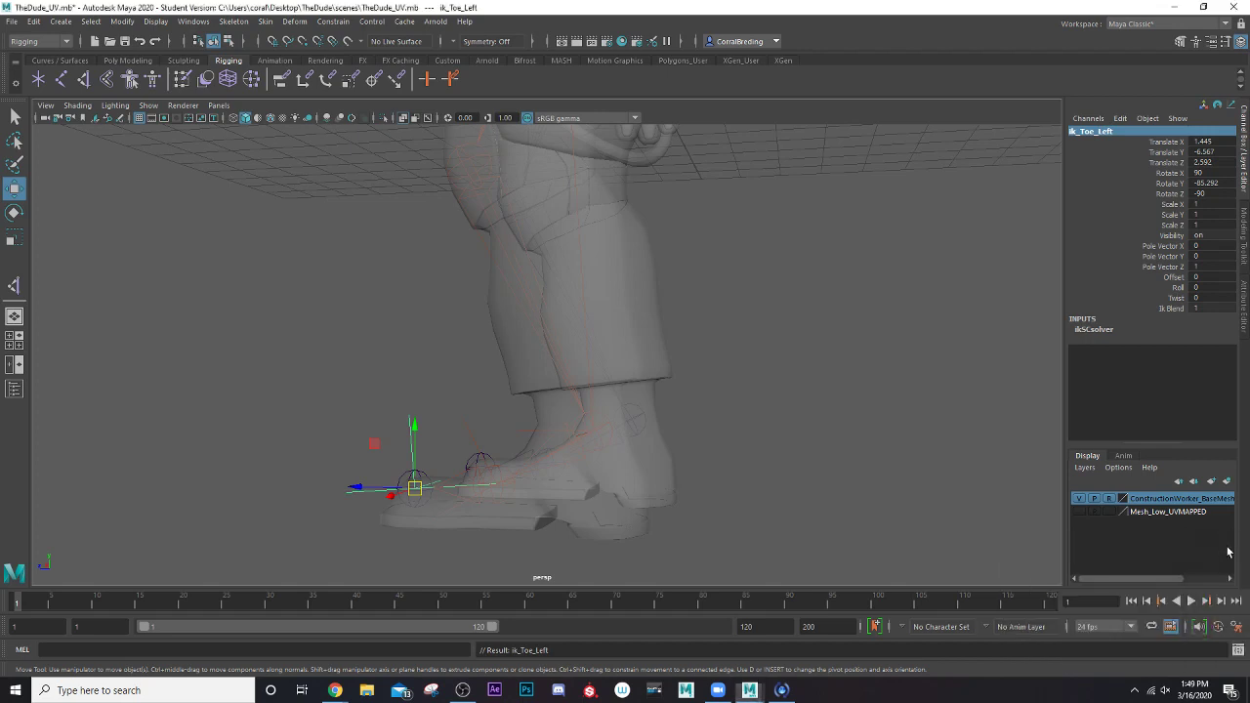
Rename the single-chain IK handle at the ball of the left foot as IK_Foot_Left
{"action": "left_click", "coordinate": [476, 441]}
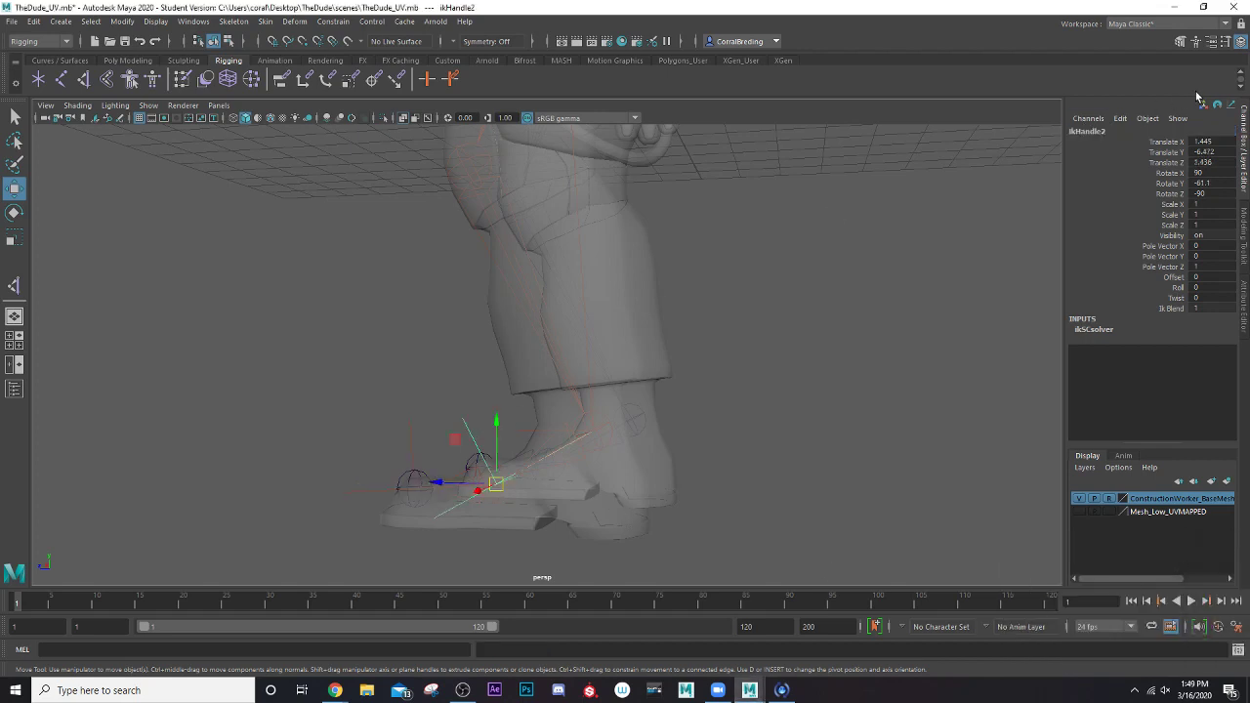
{"action": "double_click", "coordinate": [1111, 131]}
{"action": "type", "text": "ik"}
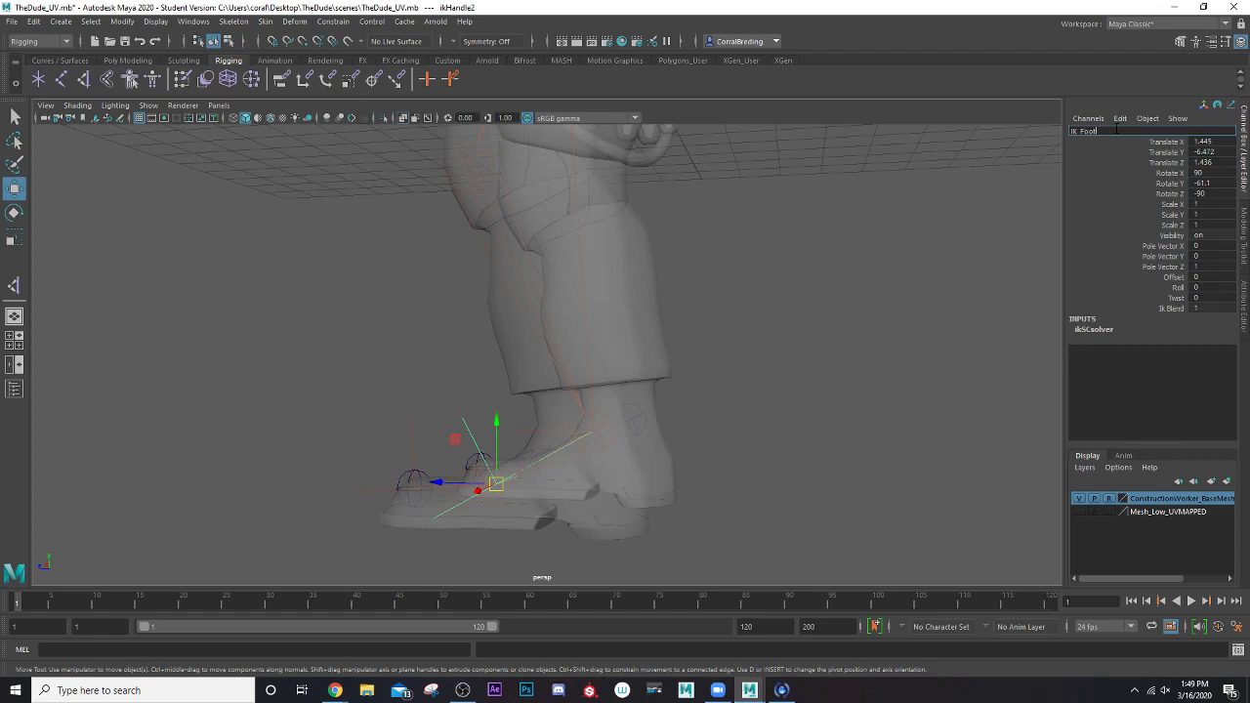
{"action": "type", "text": "_Foot_Left"}
{"action": "key", "text": "Return"}
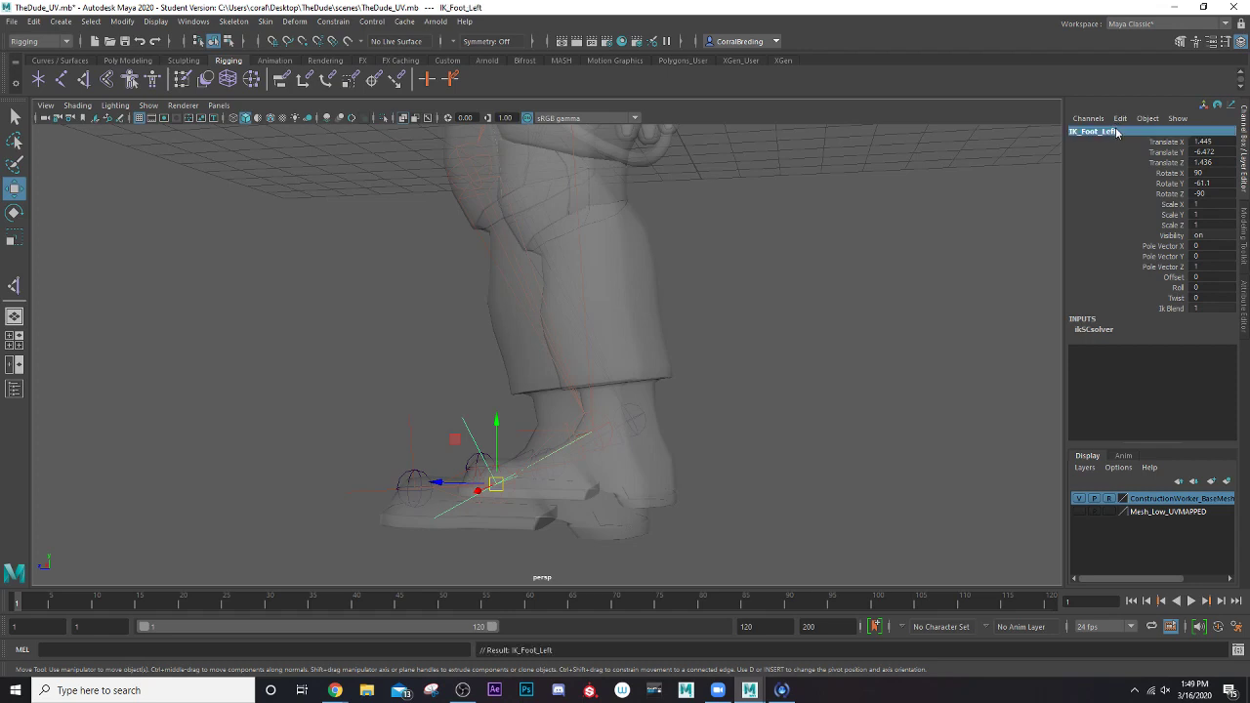
Rename the rotate-plane IK handle at the left ankle as ik_Leg_Left
{"action": "left_click_drag", "start_coordinate": [592, 369], "coordinate": [575, 439], "text": "alt"}
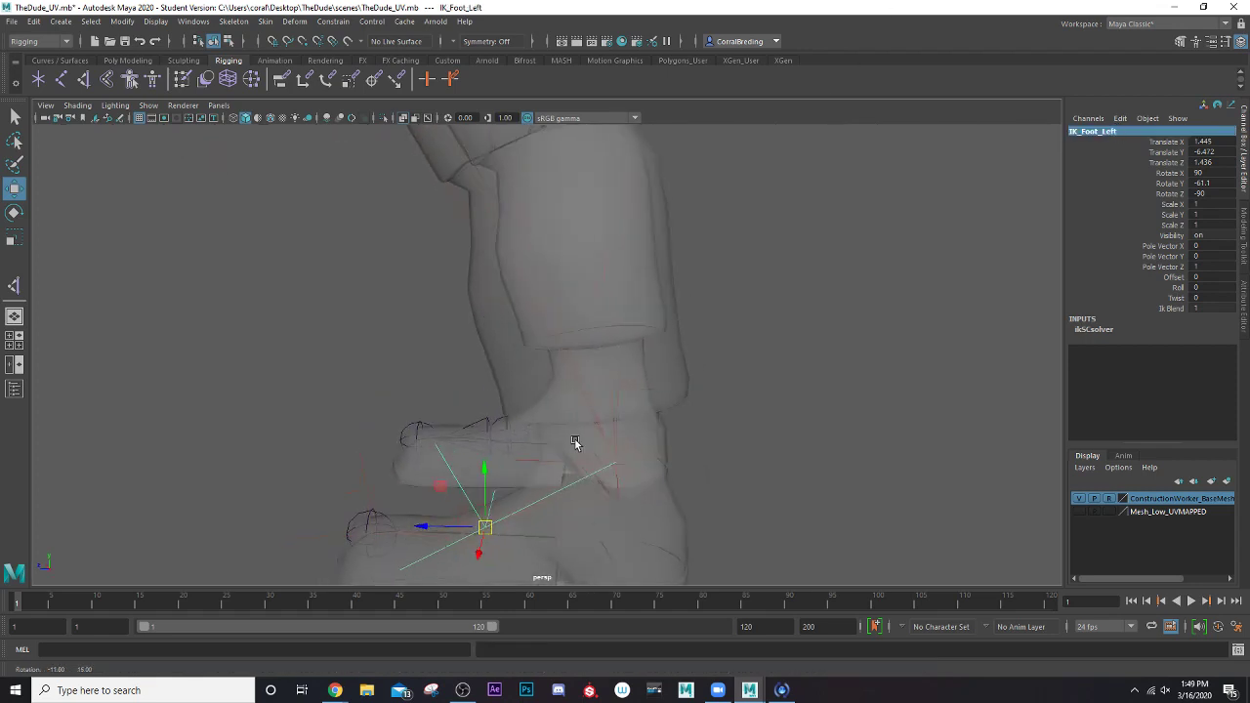
{"action": "left_click", "coordinate": [533, 463]}
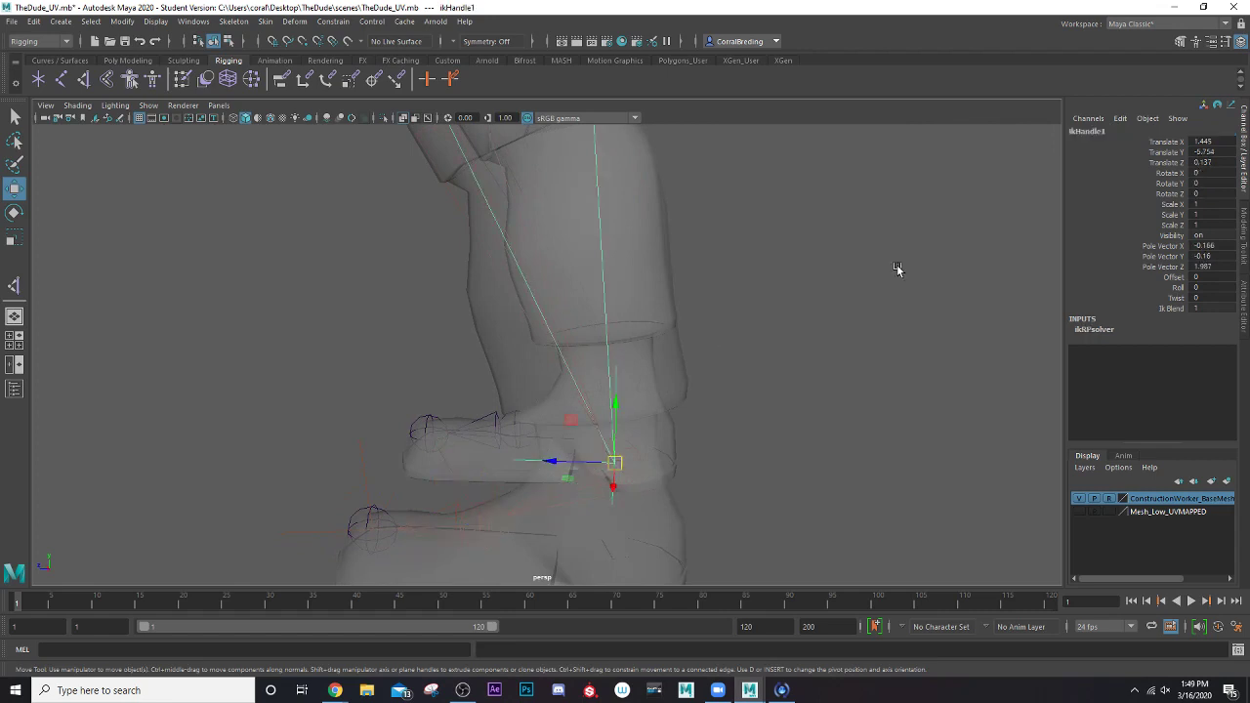
{"action": "double_click", "coordinate": [1093, 132]}
{"action": "type", "text": "IK"}
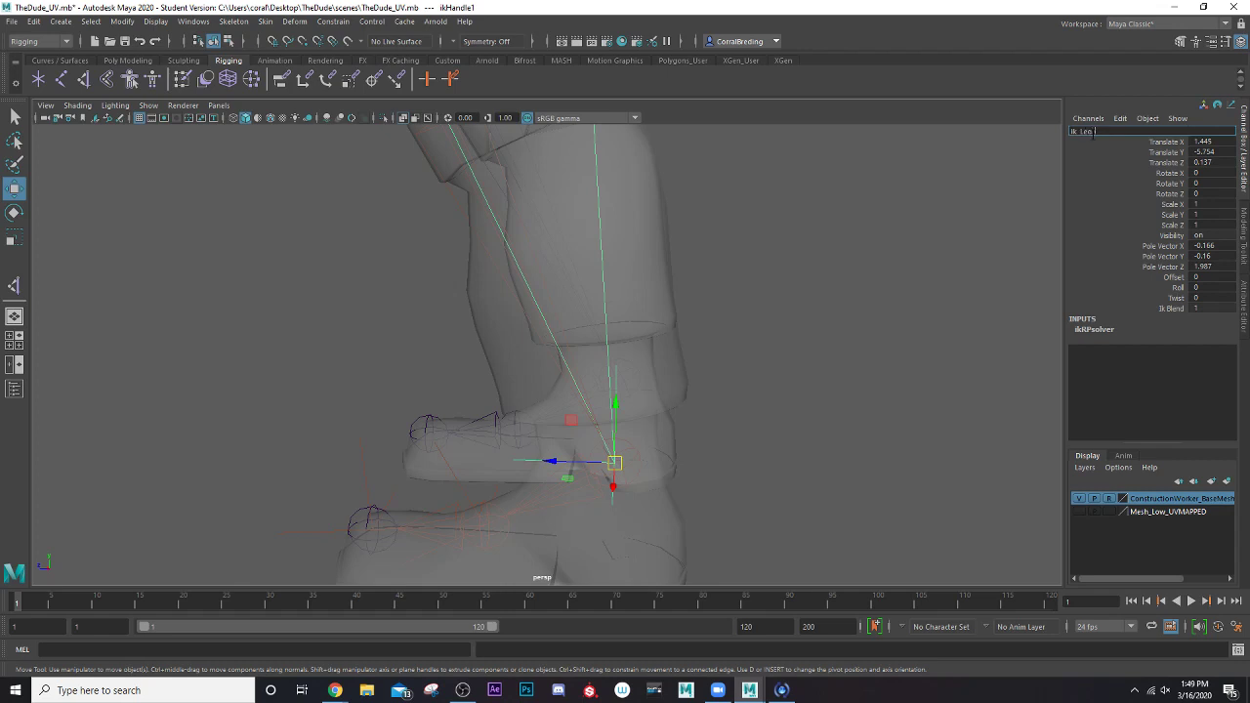
{"action": "type", "text": "_Leg_Left"}
{"action": "key", "text": "Return"}
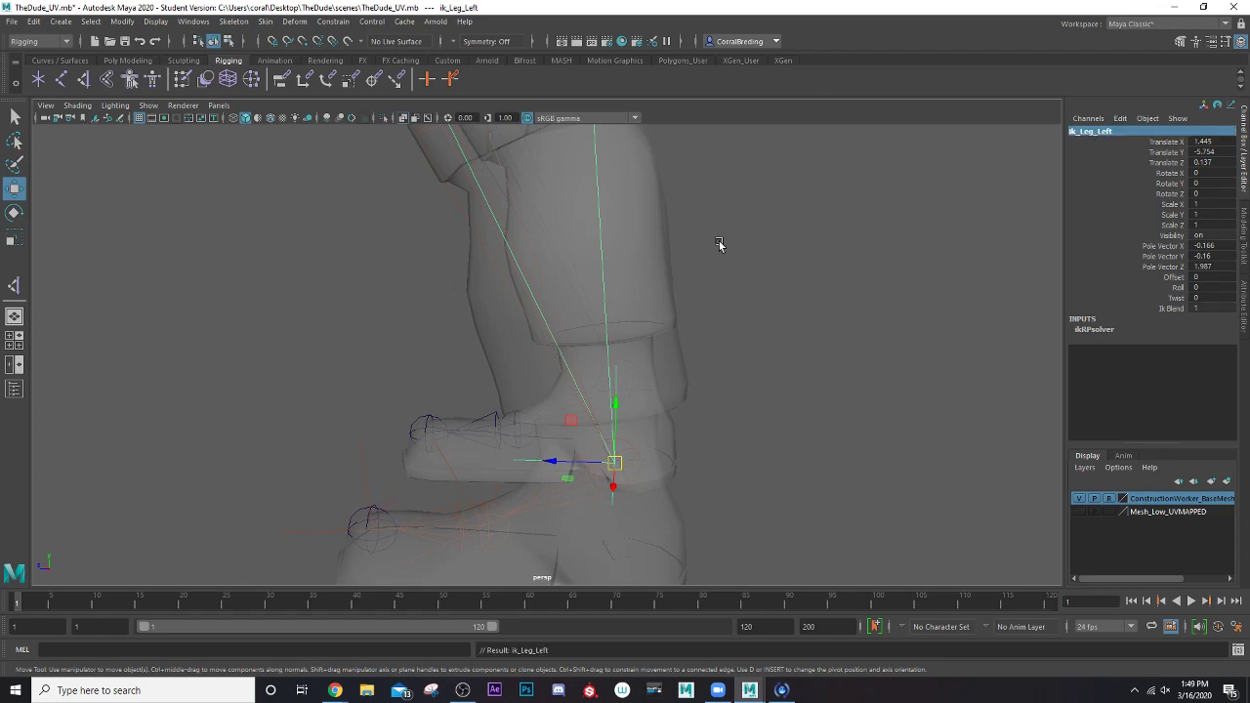
Create a Rotate-Plane Solver IK handle from the BN_Leg_Right joint at the hip to the right ankle joint
{"action": "scroll", "coordinate": [677, 374], "scroll_direction": "down", "scroll_amount": 3}
{"action": "left_click_drag", "start_coordinate": [528, 379], "coordinate": [479, 198], "text": "alt"}
{"action": "scroll", "coordinate": [582, 366], "scroll_direction": "up", "scroll_amount": 4}
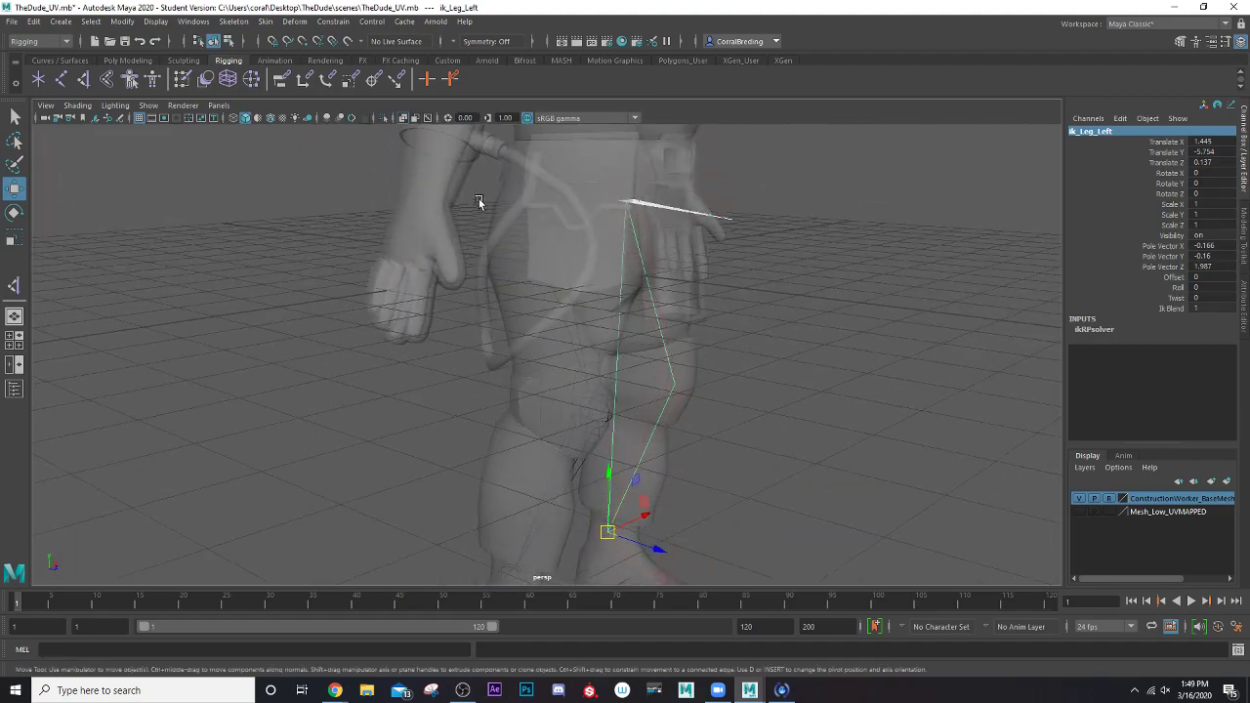
{"action": "left_click", "coordinate": [86, 83]}
{"action": "left_click_drag", "start_coordinate": [493, 283], "coordinate": [513, 231], "text": "alt"}
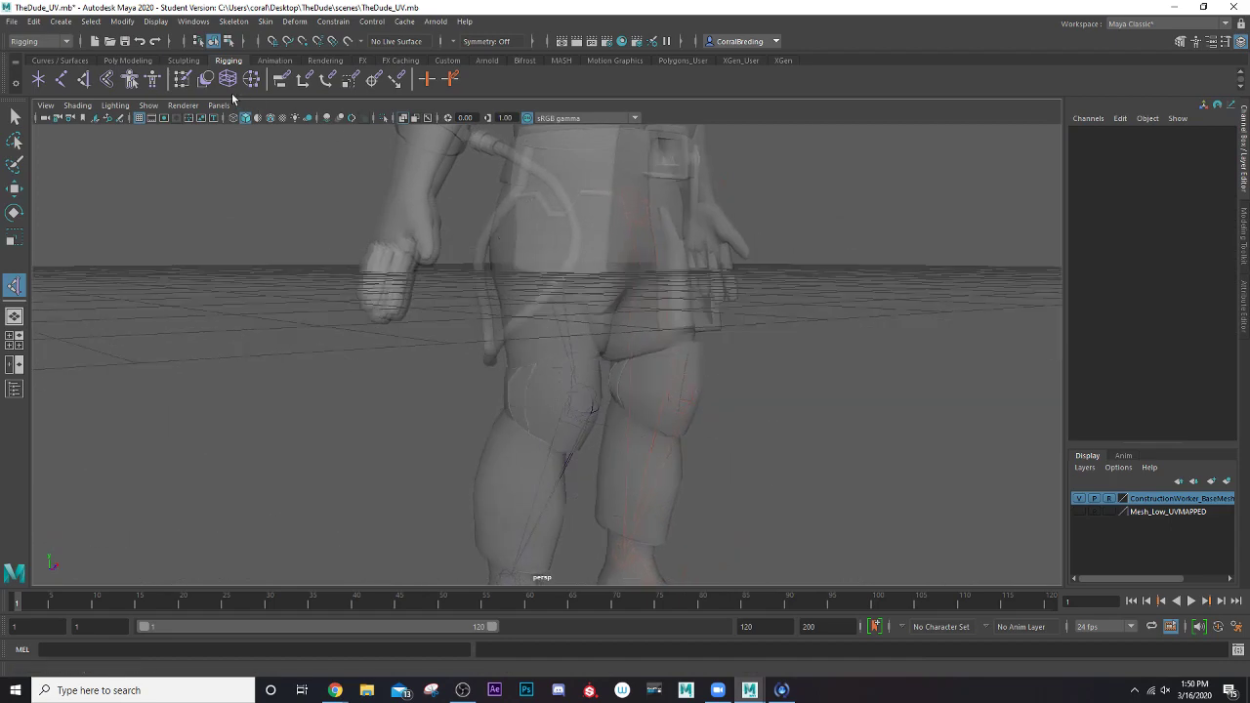
{"action": "double_click", "coordinate": [84, 80]}
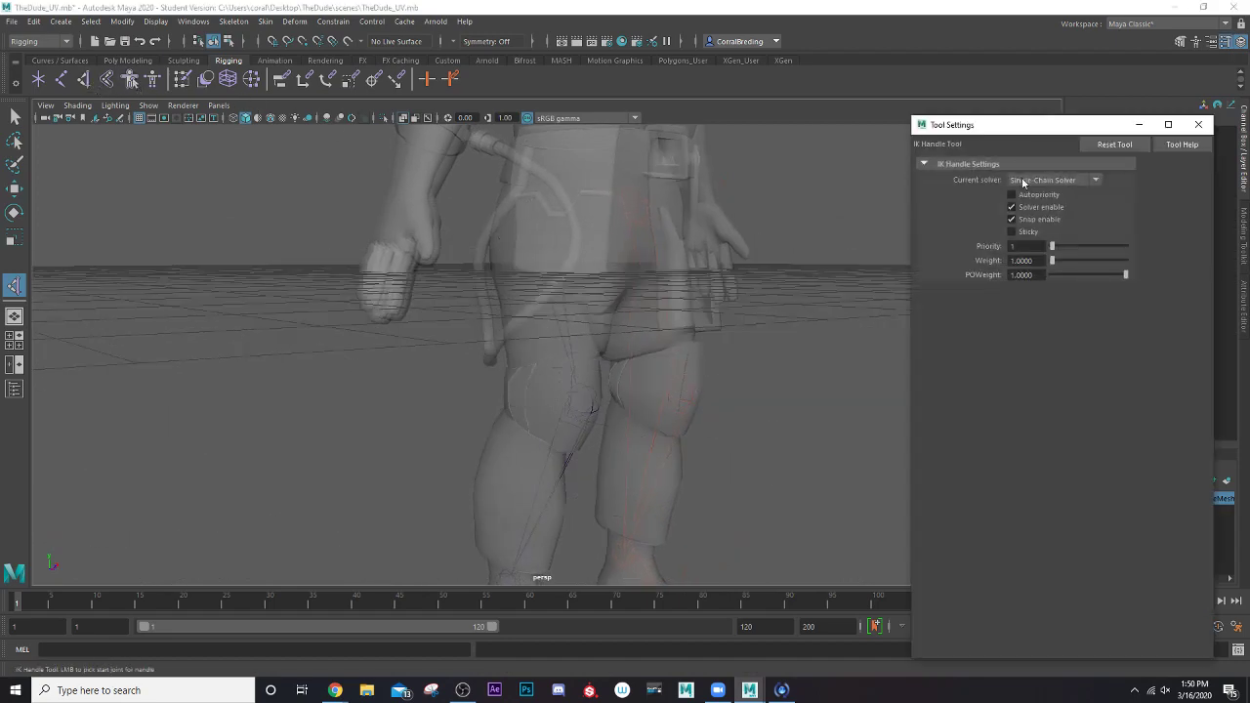
{"action": "left_click", "coordinate": [1052, 183]}
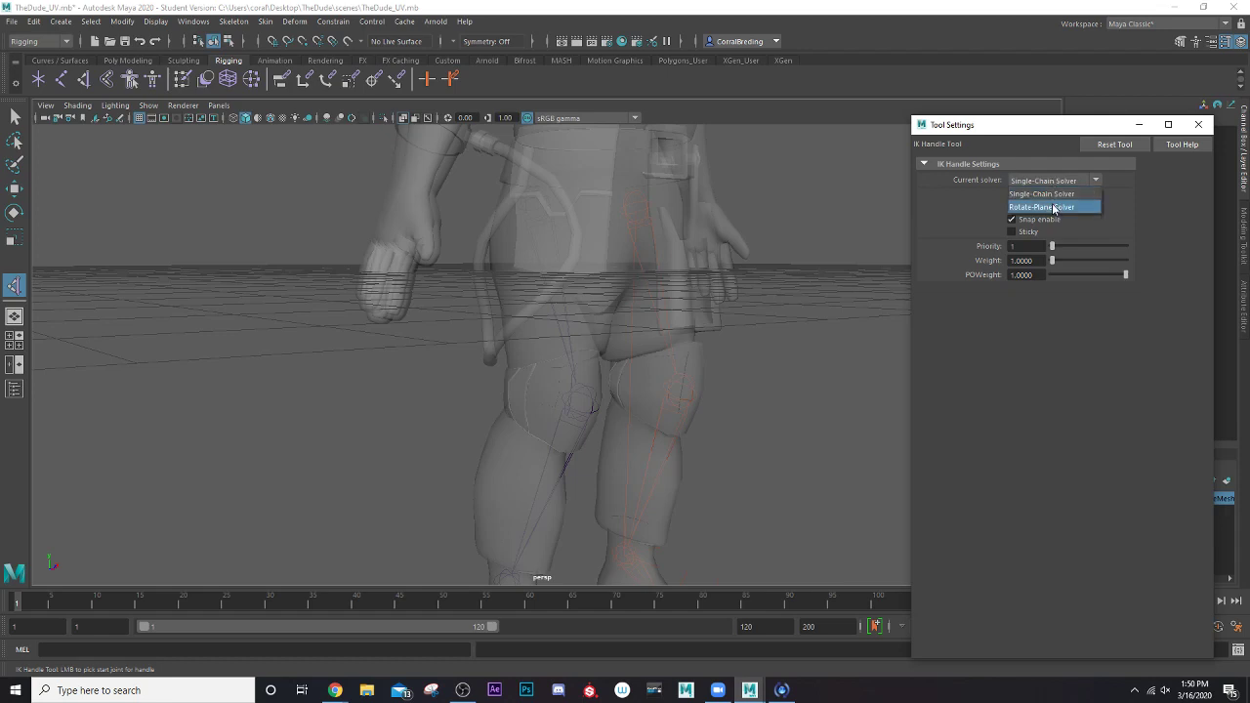
{"action": "left_click", "coordinate": [1052, 207]}
{"action": "left_click", "coordinate": [1198, 124]}
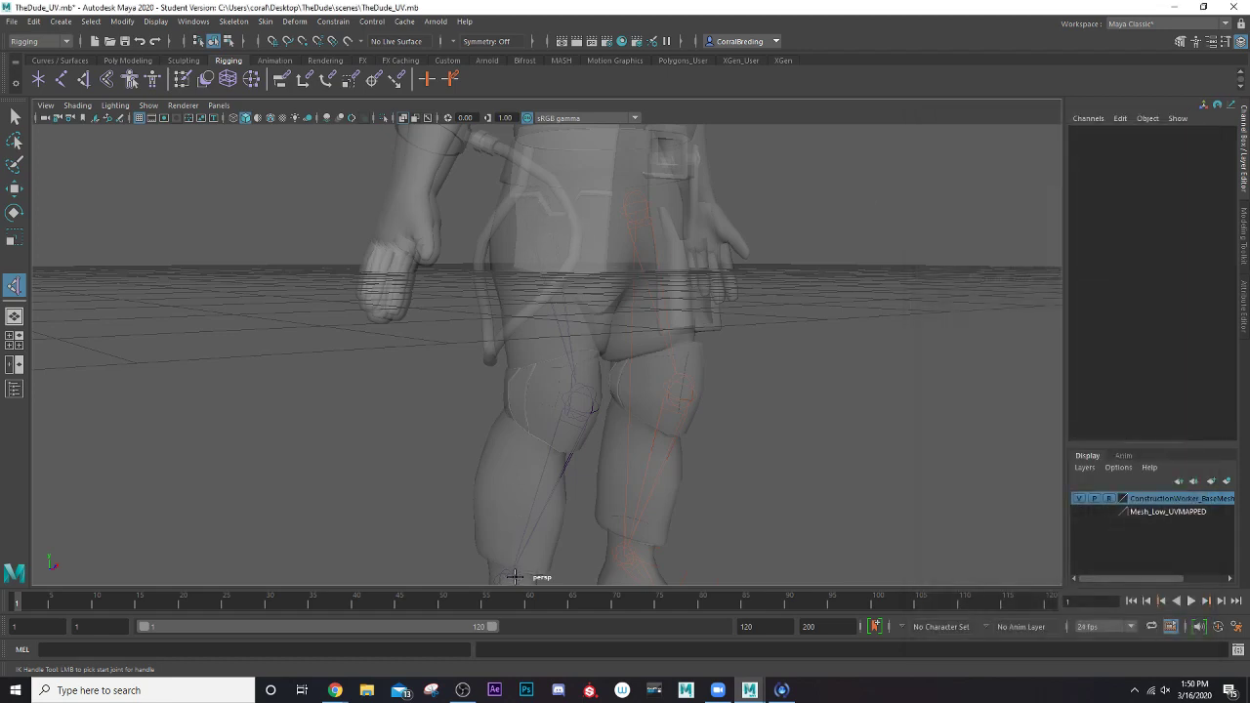
{"action": "scroll", "coordinate": [585, 413], "scroll_direction": "down", "scroll_amount": 3}
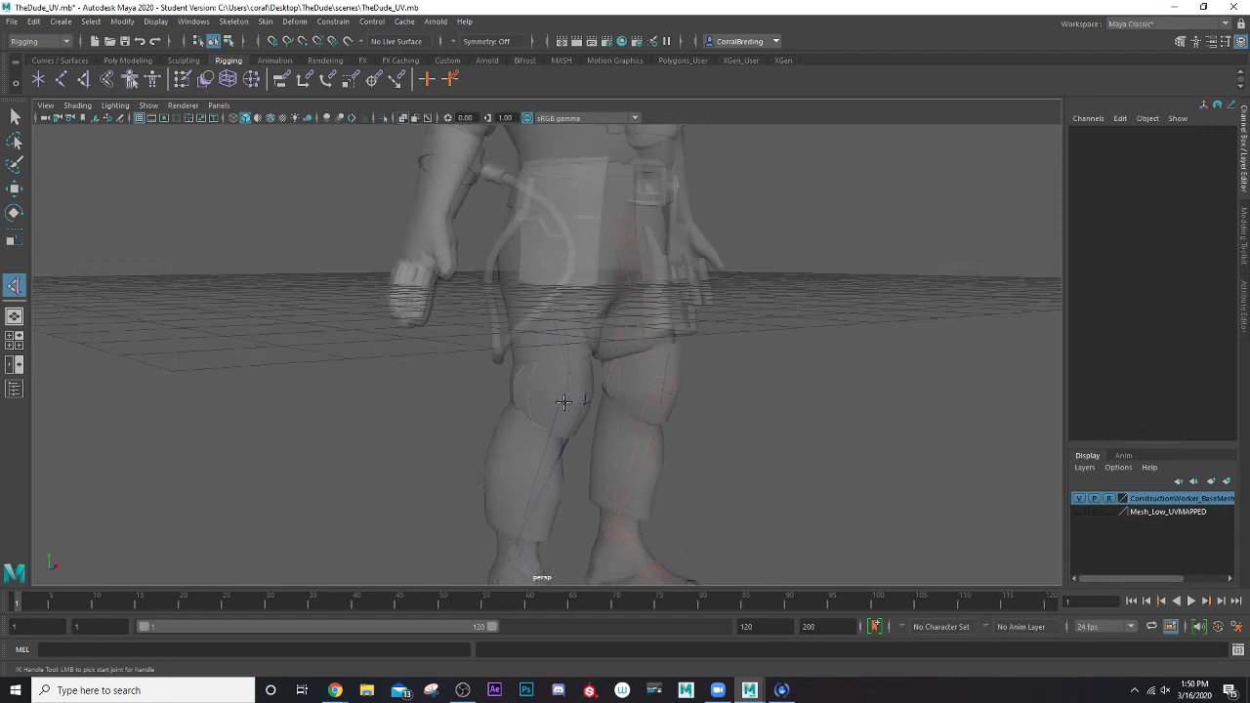
{"action": "left_click", "coordinate": [539, 261]}
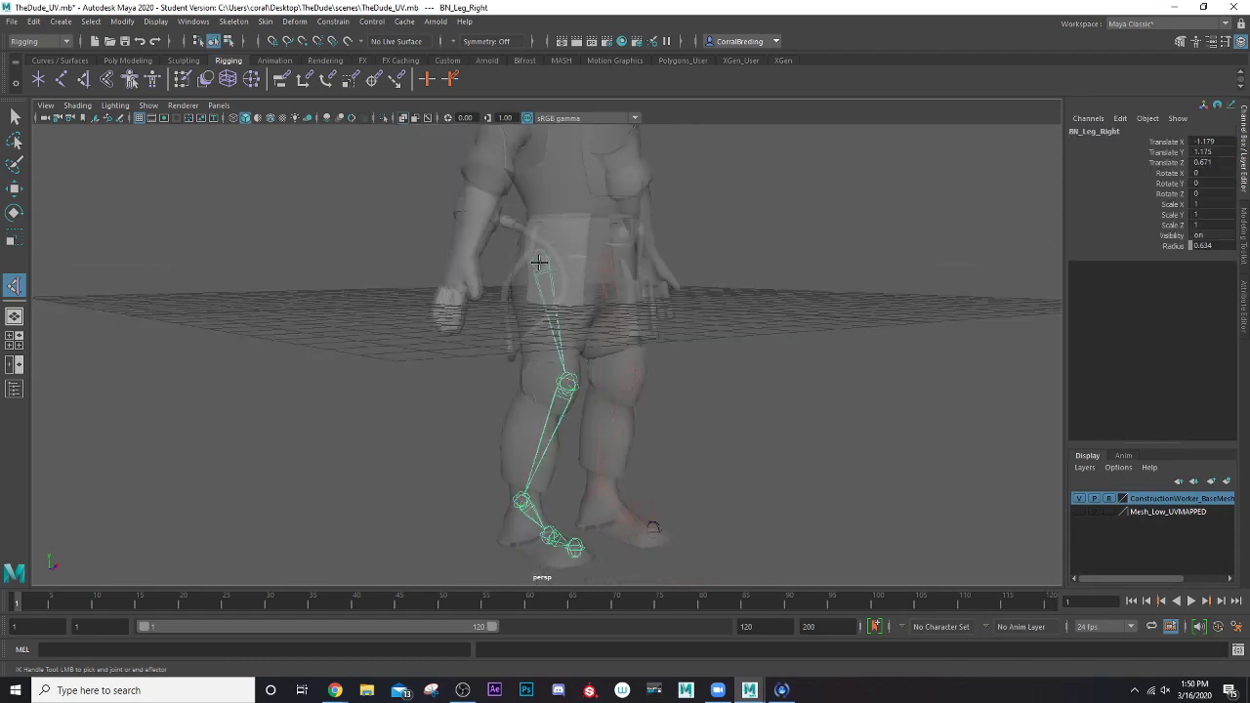
{"action": "left_click", "coordinate": [521, 500]}
{"action": "key", "text": "w"}
{"action": "scroll", "coordinate": [509, 498], "scroll_direction": "up", "scroll_amount": 4}
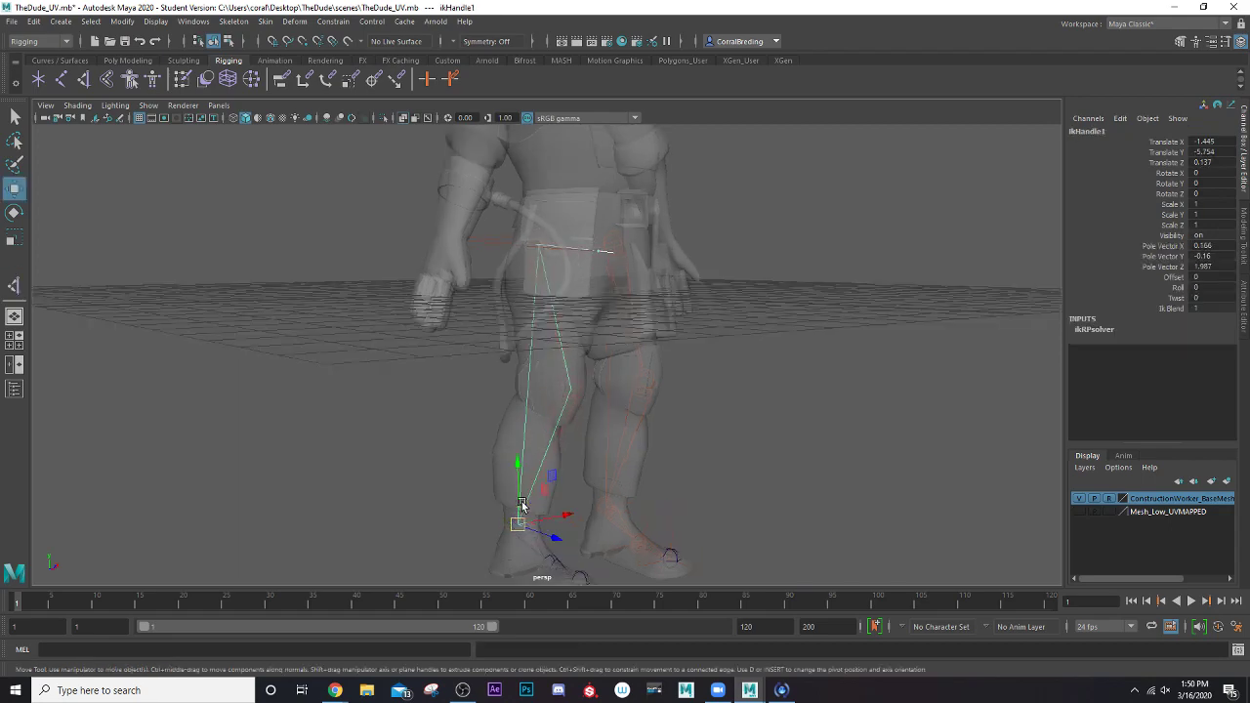
Create a Single-Chain Solver IK handle from the right ankle joint to the BN_Foot_Right joint and close the tool settings
{"action": "middle_click_drag", "start_coordinate": [509, 497], "coordinate": [505, 374], "text": "alt"}
{"action": "scroll", "coordinate": [508, 378], "scroll_direction": "up", "scroll_amount": 5}
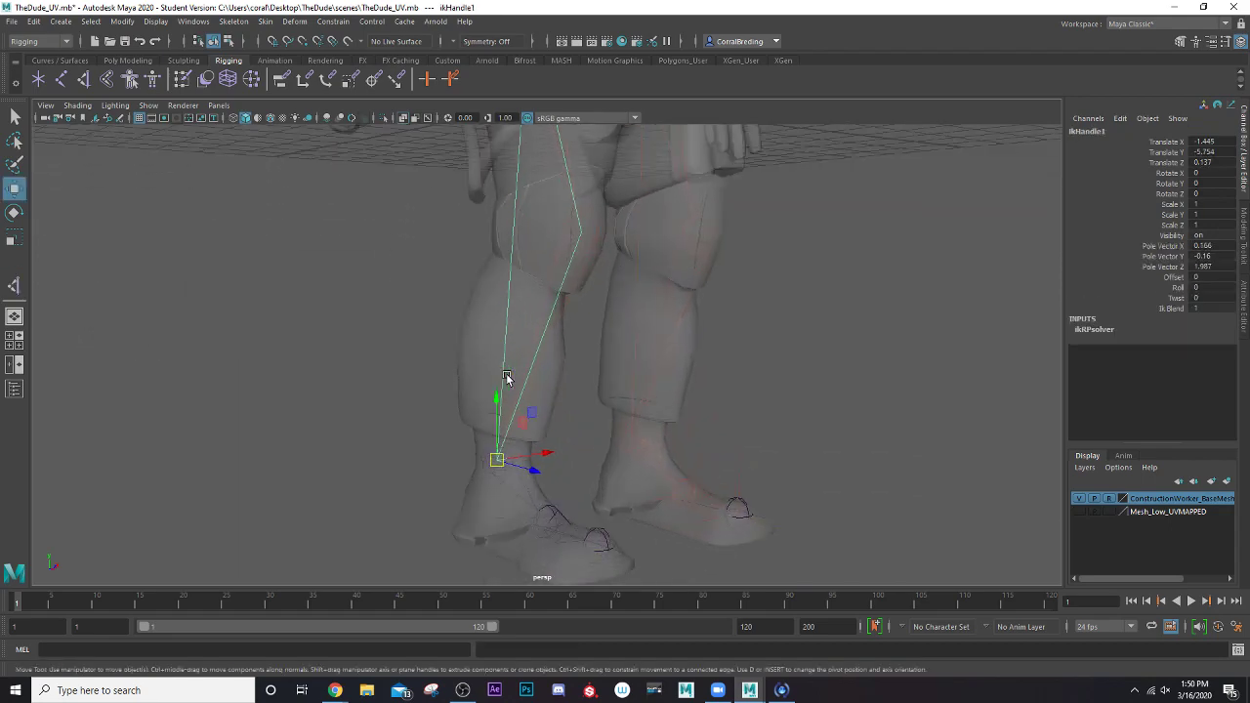
{"action": "double_click", "coordinate": [85, 81]}
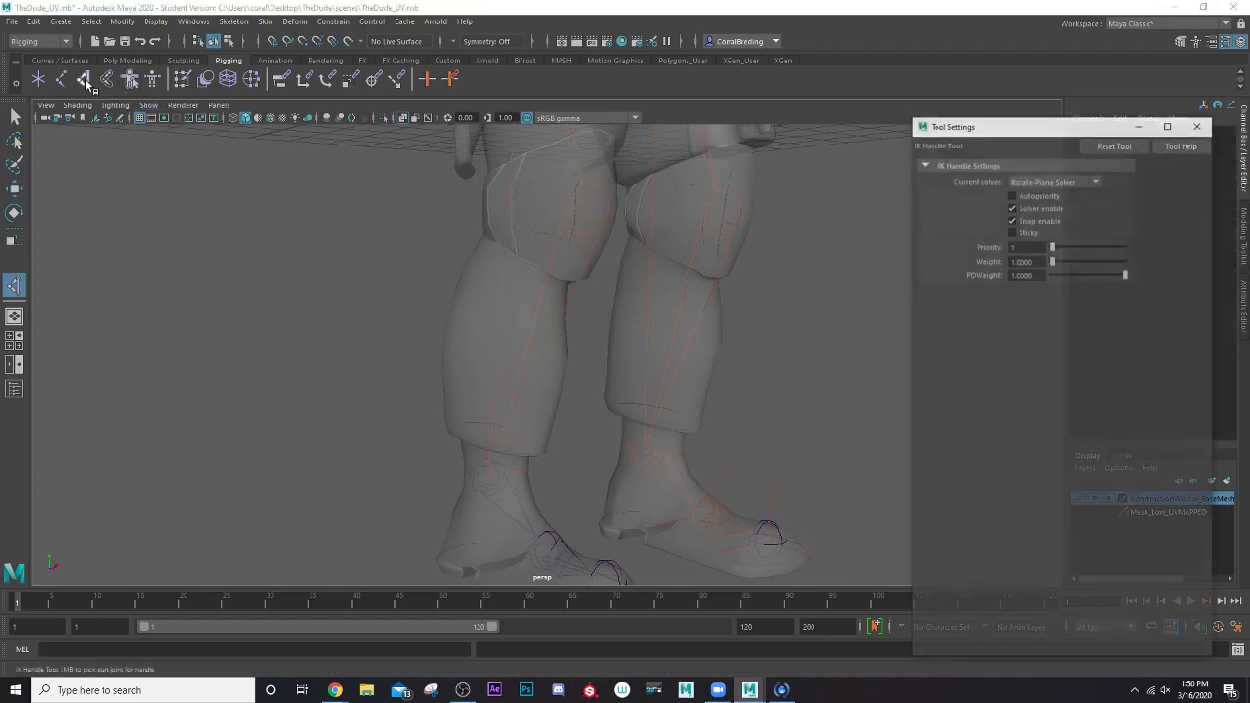
{"action": "left_click", "coordinate": [1070, 181]}
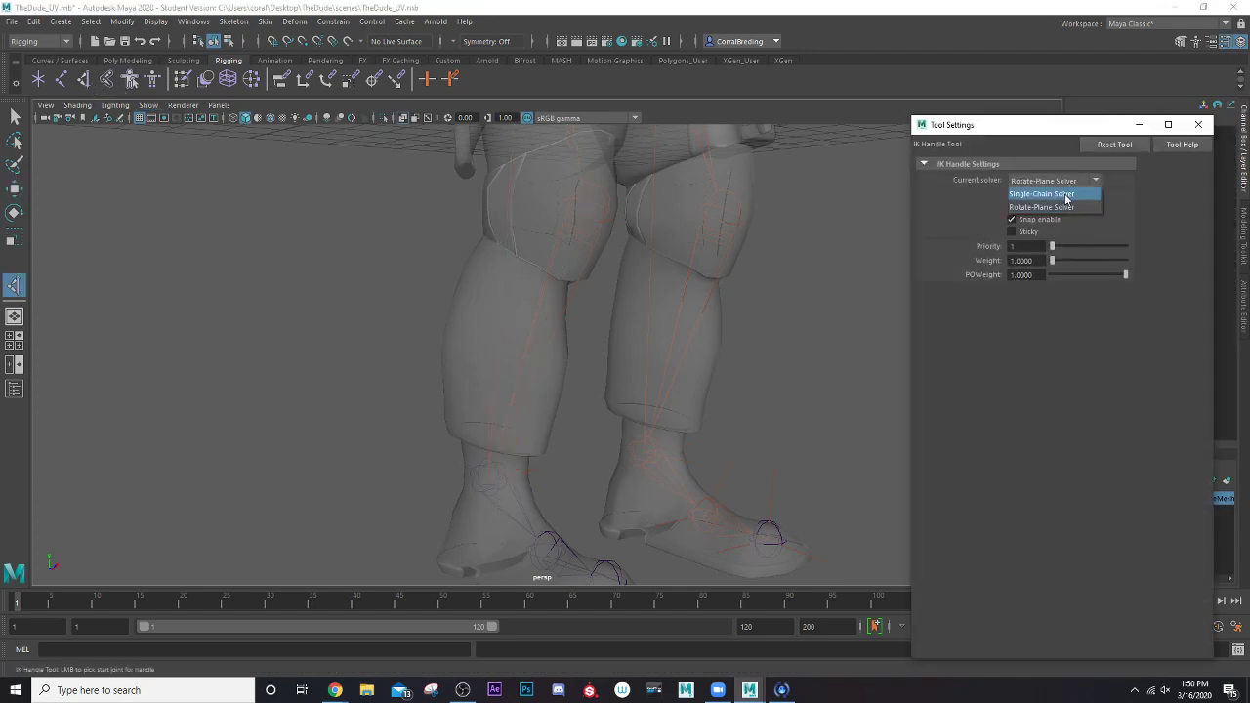
{"action": "left_click", "coordinate": [1068, 197]}
{"action": "middle_click_drag", "start_coordinate": [690, 343], "coordinate": [638, 218], "text": "alt"}
{"action": "scroll", "coordinate": [639, 217], "scroll_direction": "up", "scroll_amount": 3}
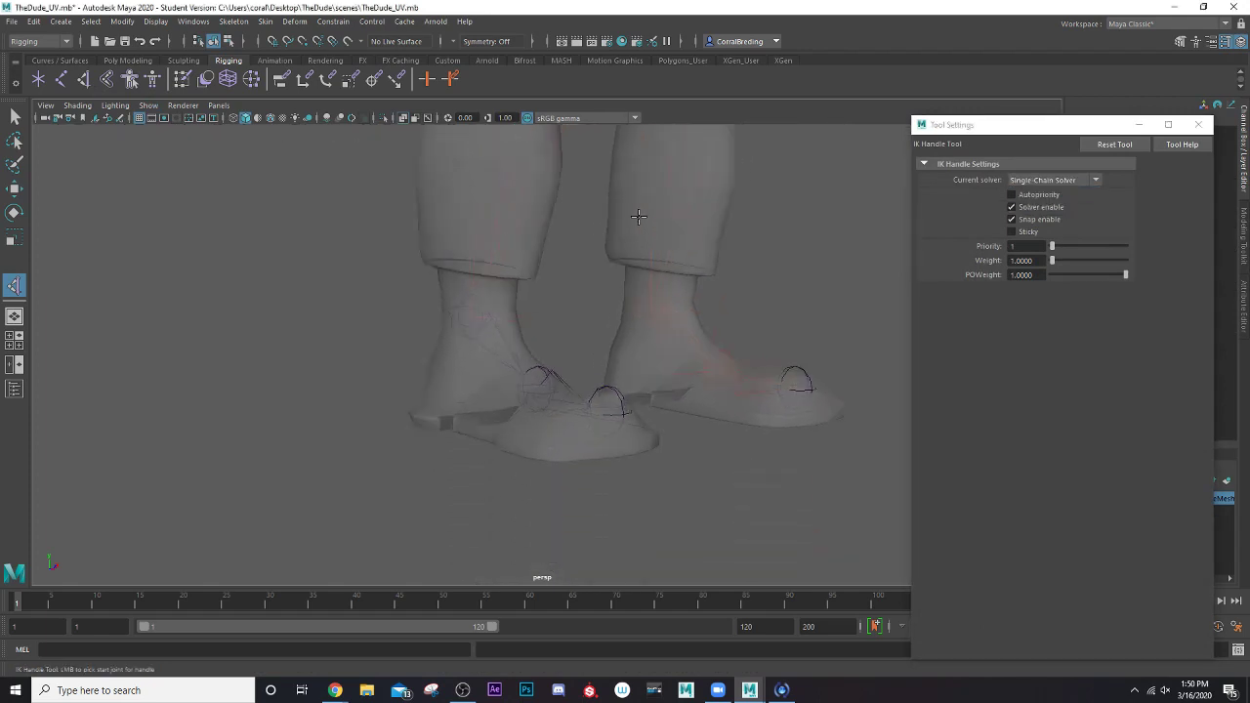
{"action": "left_click", "coordinate": [432, 314]}
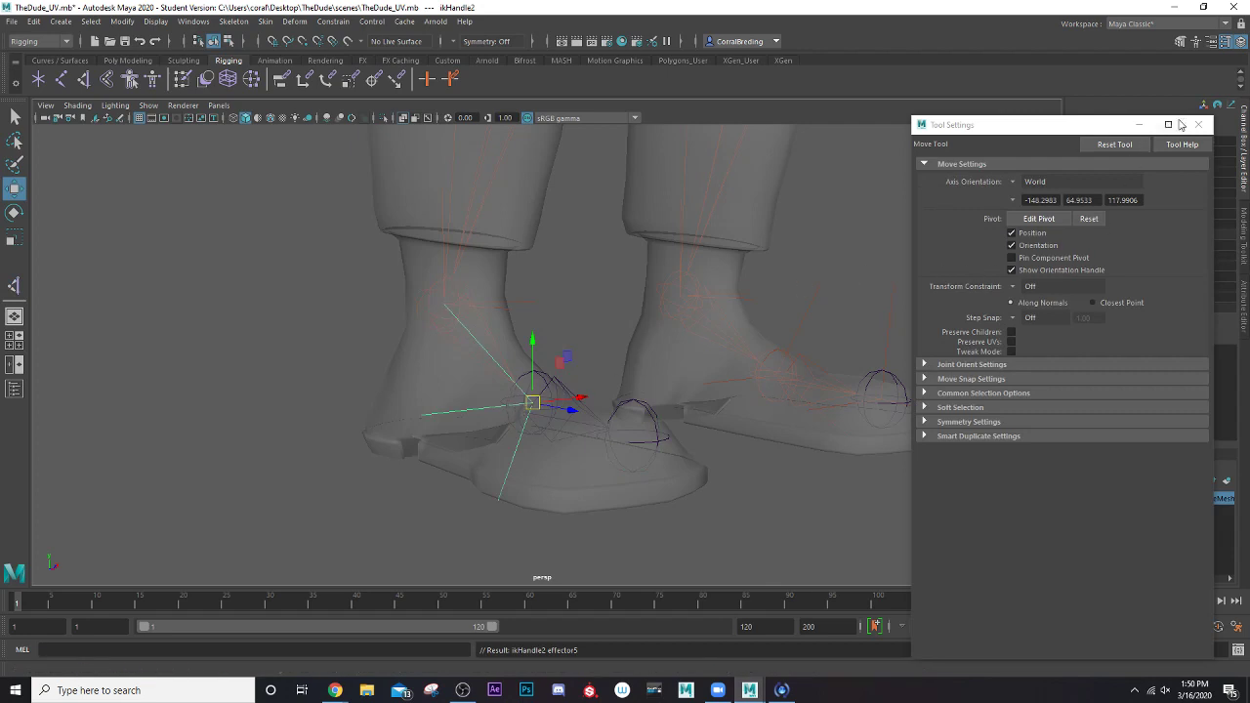
{"action": "left_click", "coordinate": [1198, 124]}
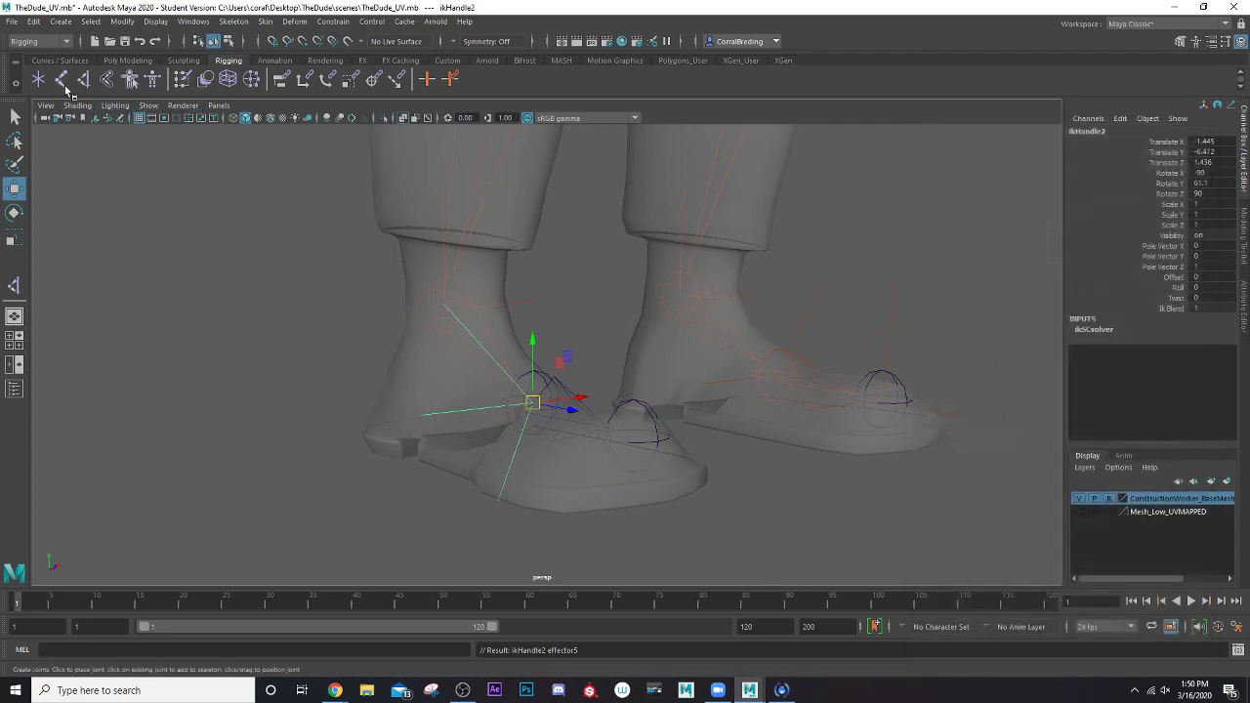
Create another Single-Chain Solver IK handle from the BN_Foot_Right joint to the right toe joint
{"action": "left_click", "coordinate": [15, 284]}
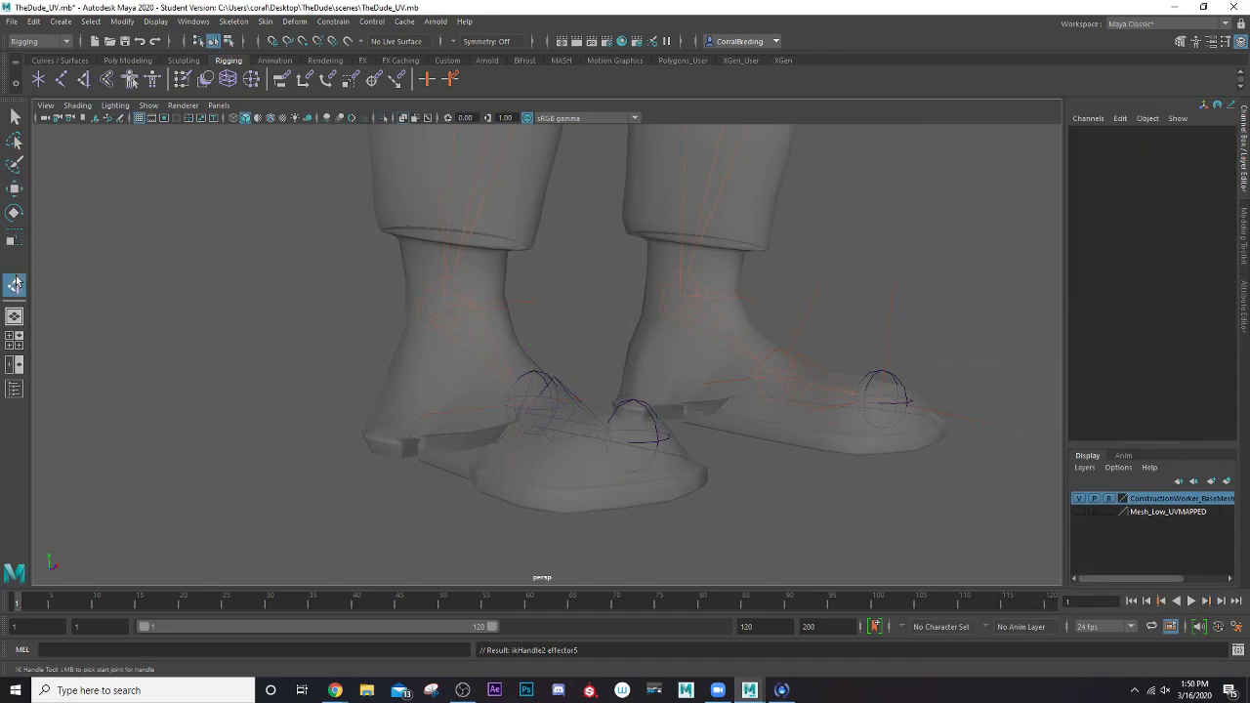
{"action": "left_click", "coordinate": [539, 373]}
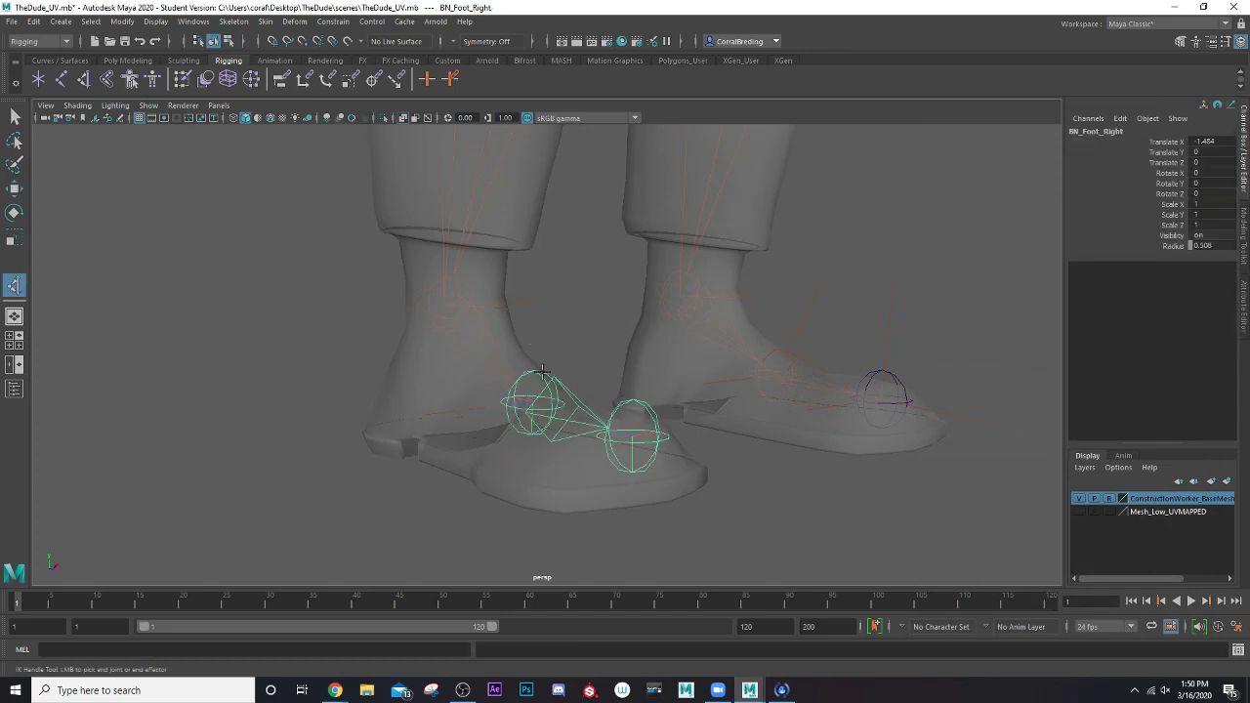
{"action": "left_click", "coordinate": [634, 439]}
{"action": "key", "text": "w"}
{"action": "scroll", "coordinate": [656, 439], "scroll_direction": "down", "scroll_amount": 4}
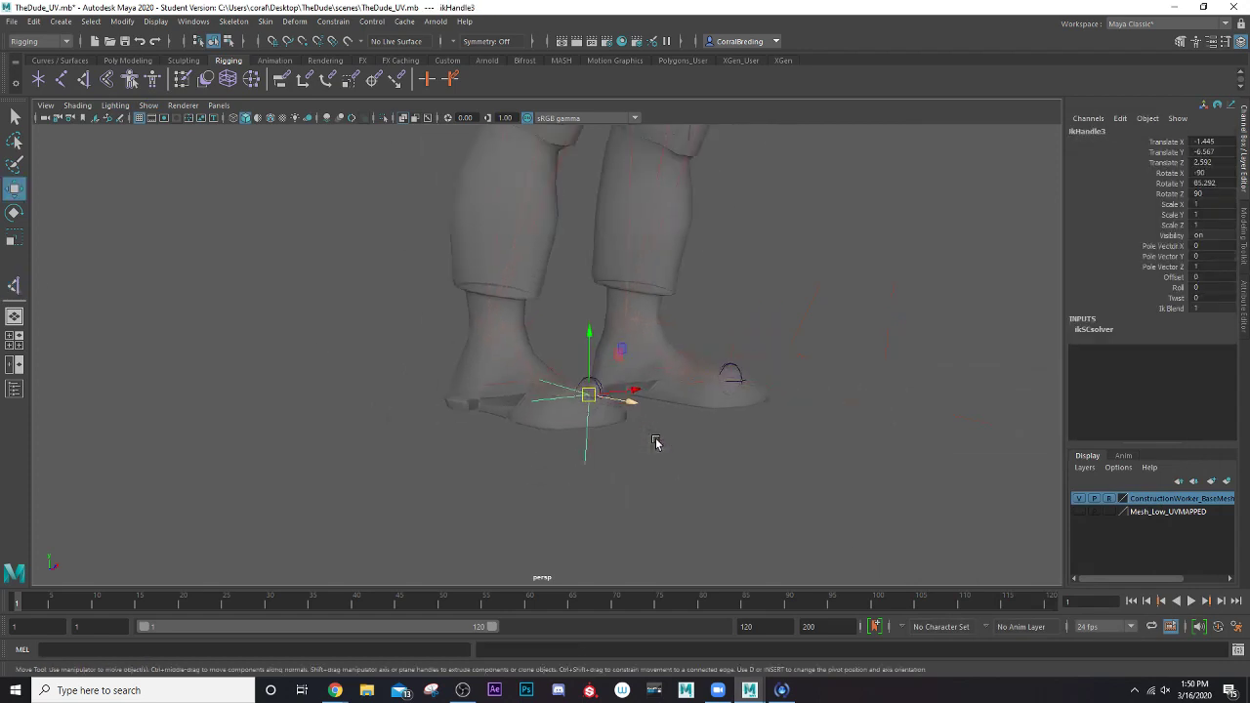
Rename the IK handle at the right toe as ik_Toe_Right
{"action": "mouse_move", "coordinate": [671, 418]}
{"action": "left_mouse_down", "text": "alt"}
{"action": "mouse_move", "coordinate": [613, 437]}
{"action": "mouse_move", "coordinate": [674, 428]}
{"action": "left_mouse_up", "text": "alt"}
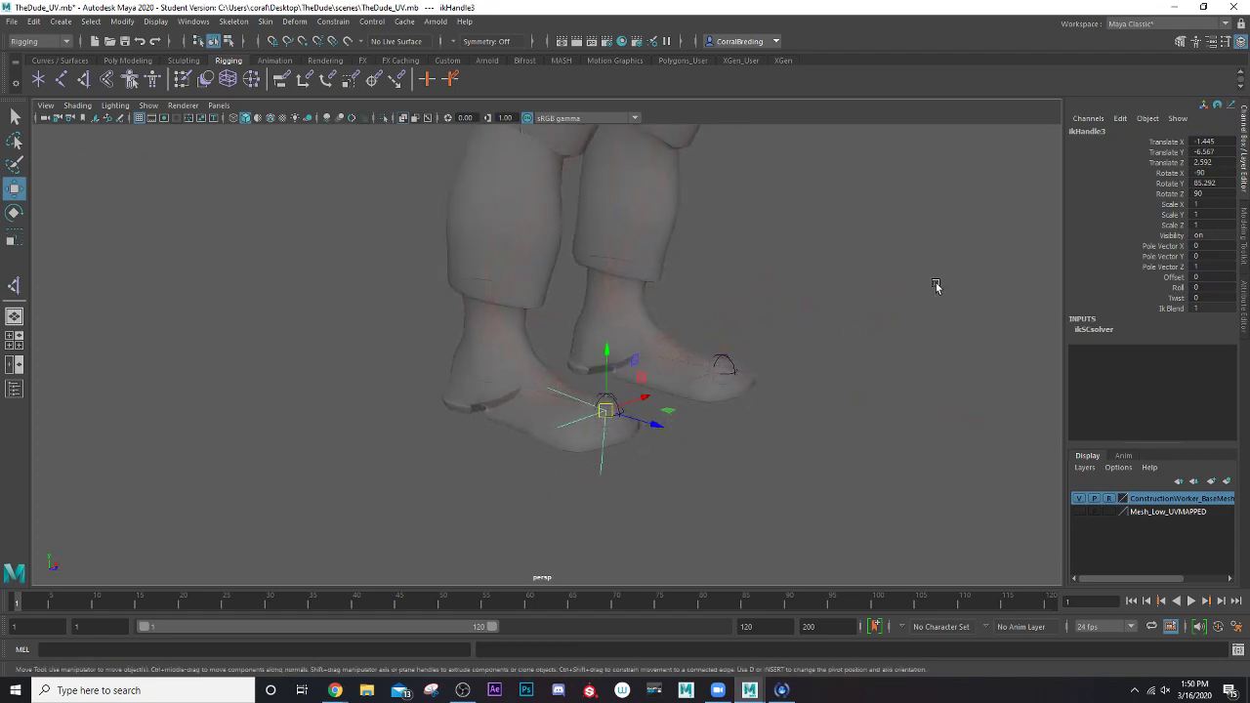
{"action": "left_click", "coordinate": [1090, 131]}
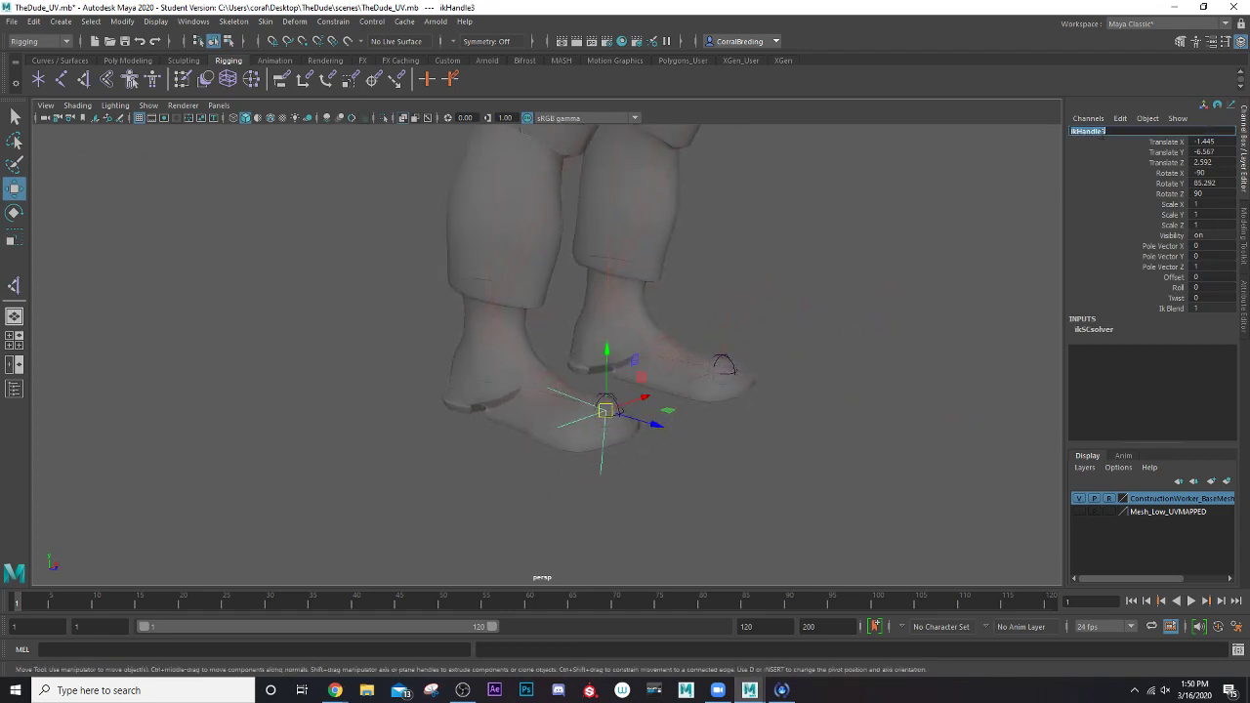
{"action": "left_click", "coordinate": [1103, 133]}
{"action": "type", "text": "ik_Toe_Right"}
{"action": "key", "text": "Return"}
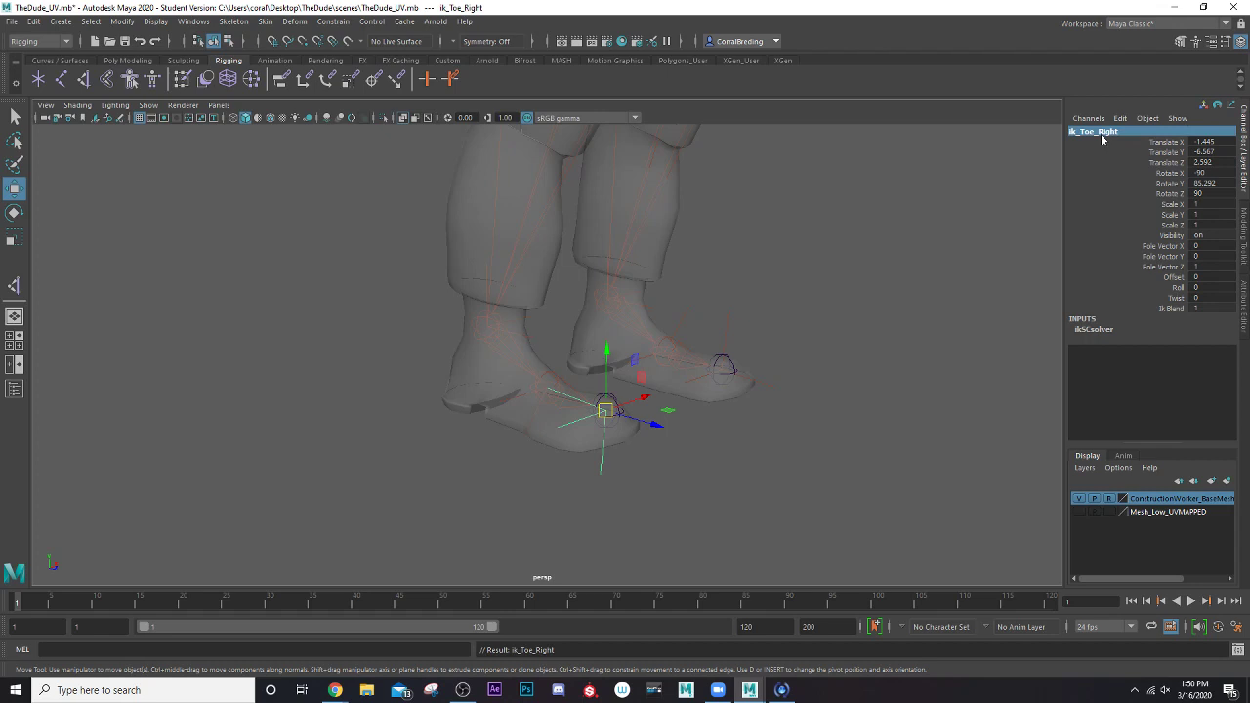
Rename the IK handle at the ball of the right foot as ik_Foot_Roght
{"action": "left_click", "coordinate": [504, 404]}
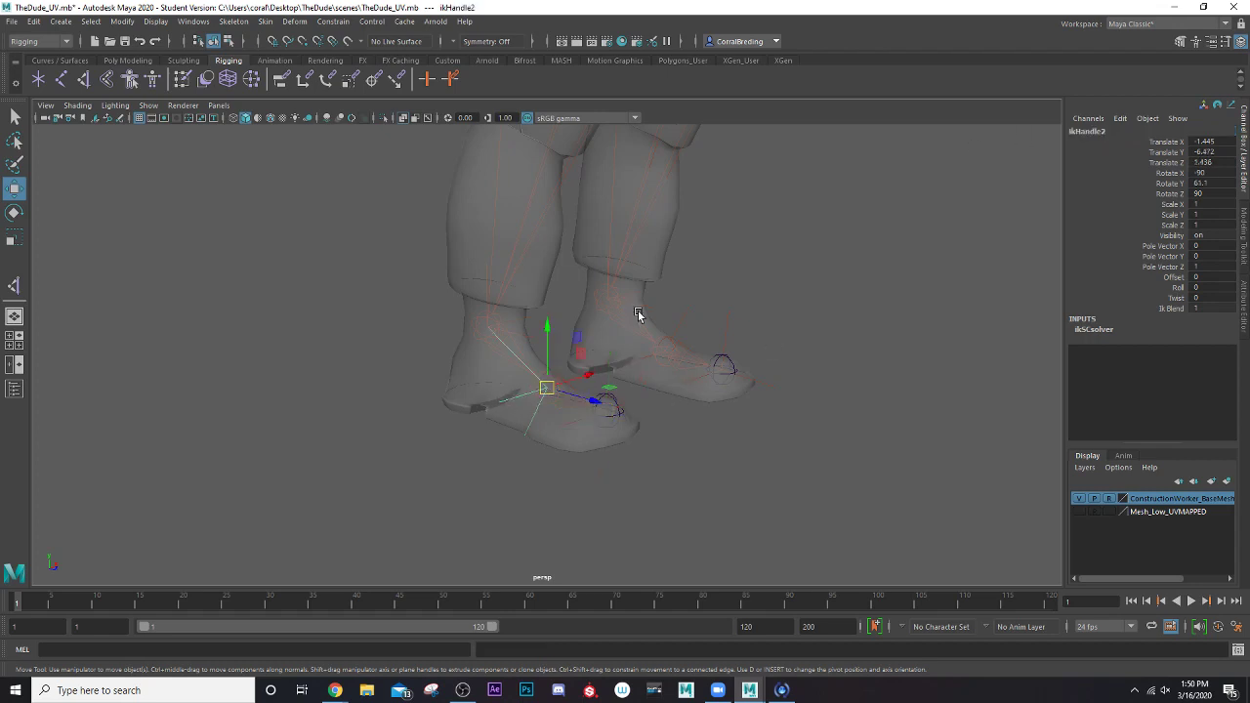
{"action": "double_click", "coordinate": [1095, 132]}
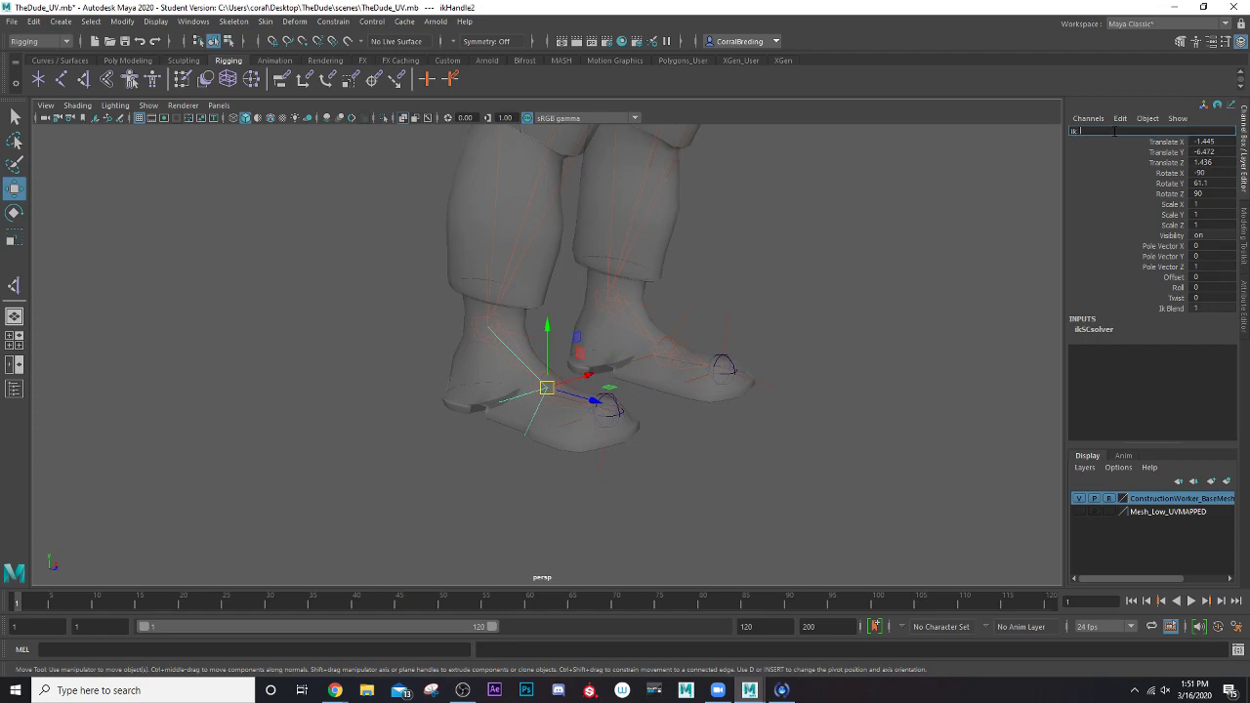
{"action": "type", "text": "ik_Foot_Roght"}
{"action": "key", "text": "Return"}
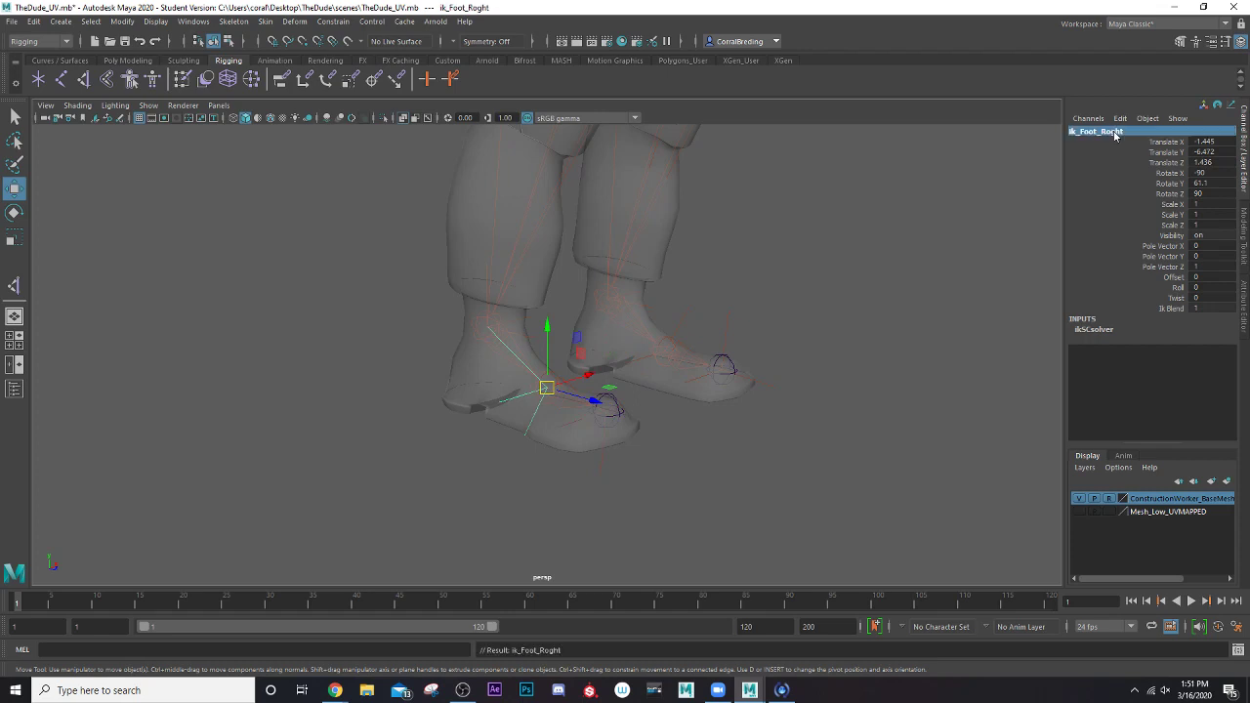
Rename the IK handle at the right ankle as ik_Leg_Right
{"action": "left_click", "coordinate": [528, 320]}
{"action": "double_click", "coordinate": [1086, 132]}
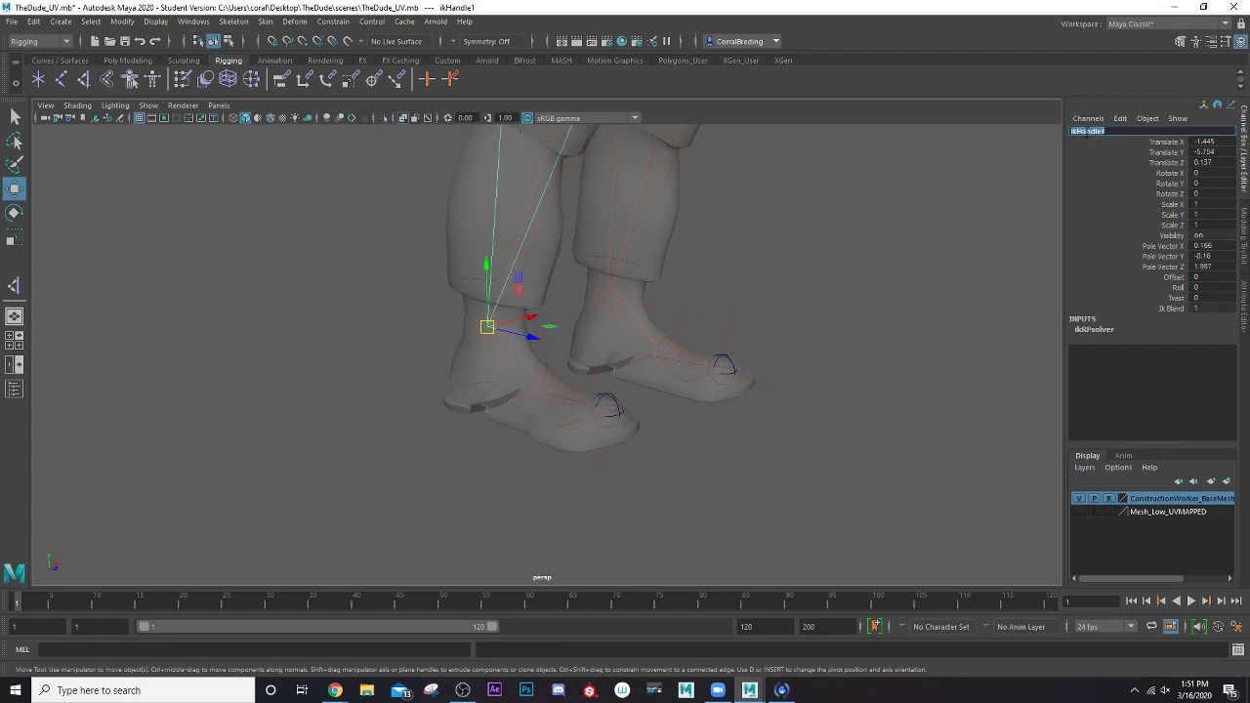
{"action": "key", "text": "BackSpace"}
{"action": "key", "text": "Return"}
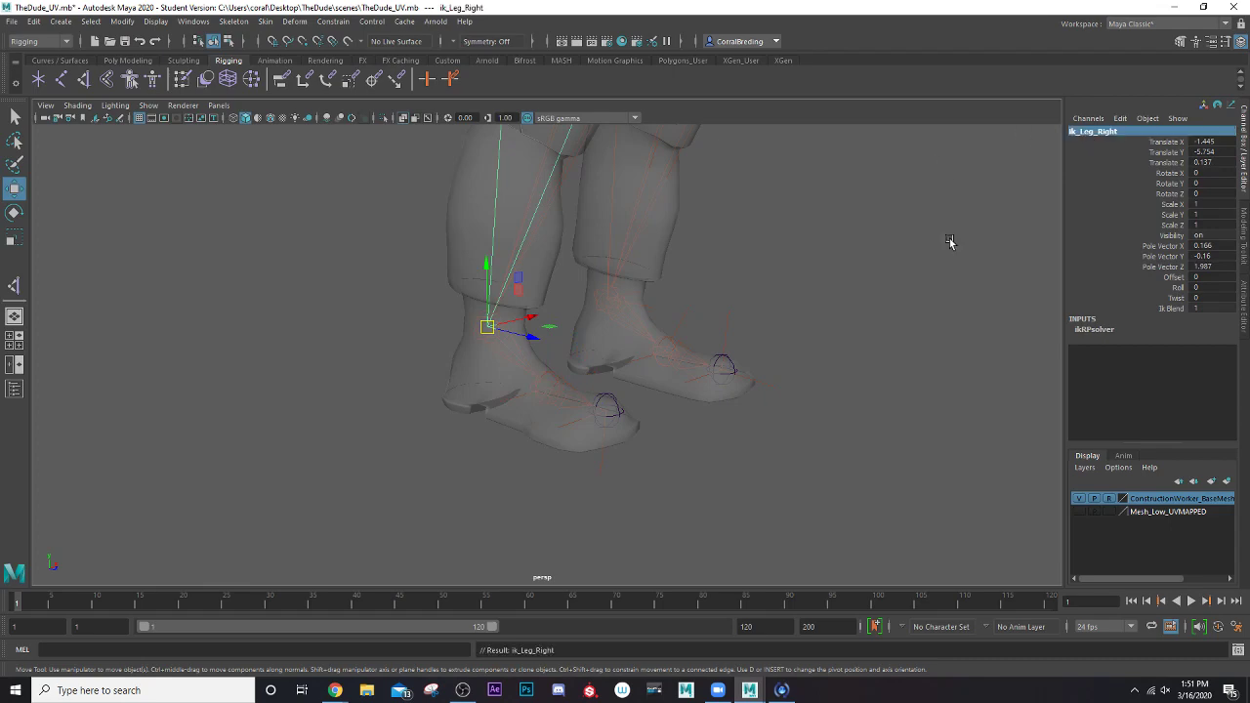
{"action": "scroll", "coordinate": [752, 413], "scroll_direction": "down", "scroll_amount": 5}
{"action": "left_click_drag", "start_coordinate": [636, 337], "coordinate": [693, 359], "text": "alt"}
{"action": "scroll", "coordinate": [549, 412], "scroll_direction": "up", "scroll_amount": 5}
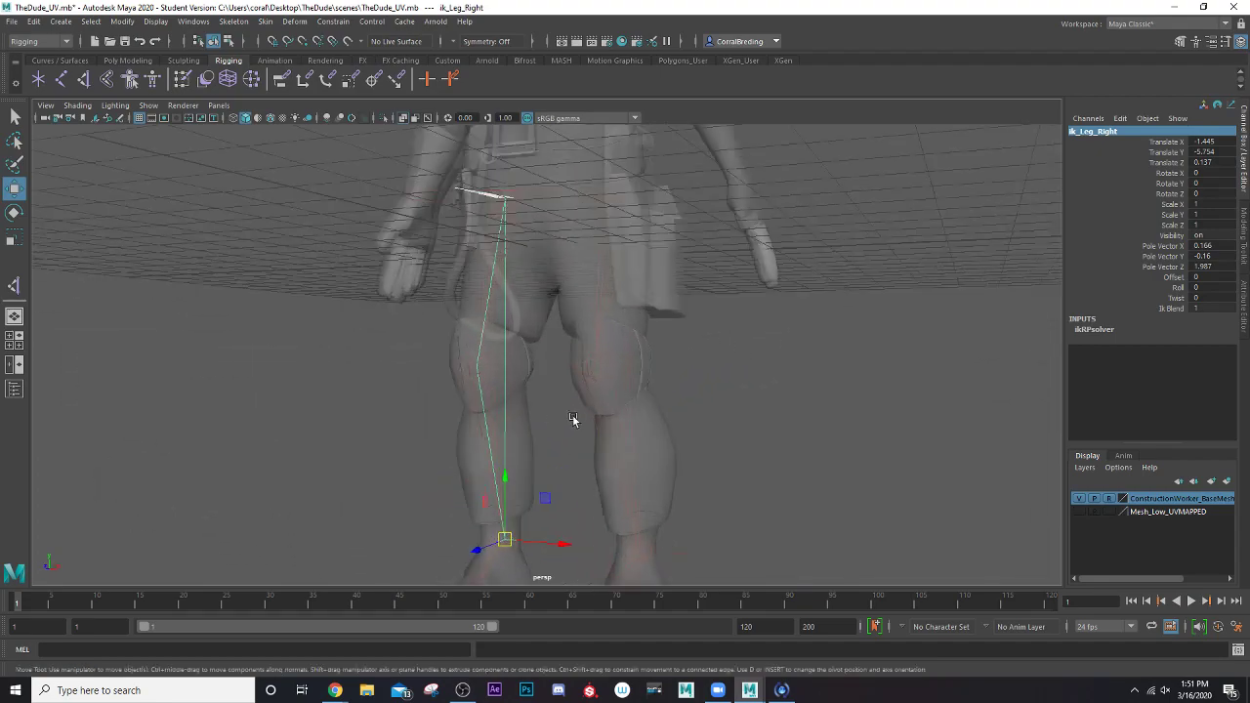
{"action": "left_click_drag", "start_coordinate": [572, 416], "coordinate": [657, 431], "text": "alt"}
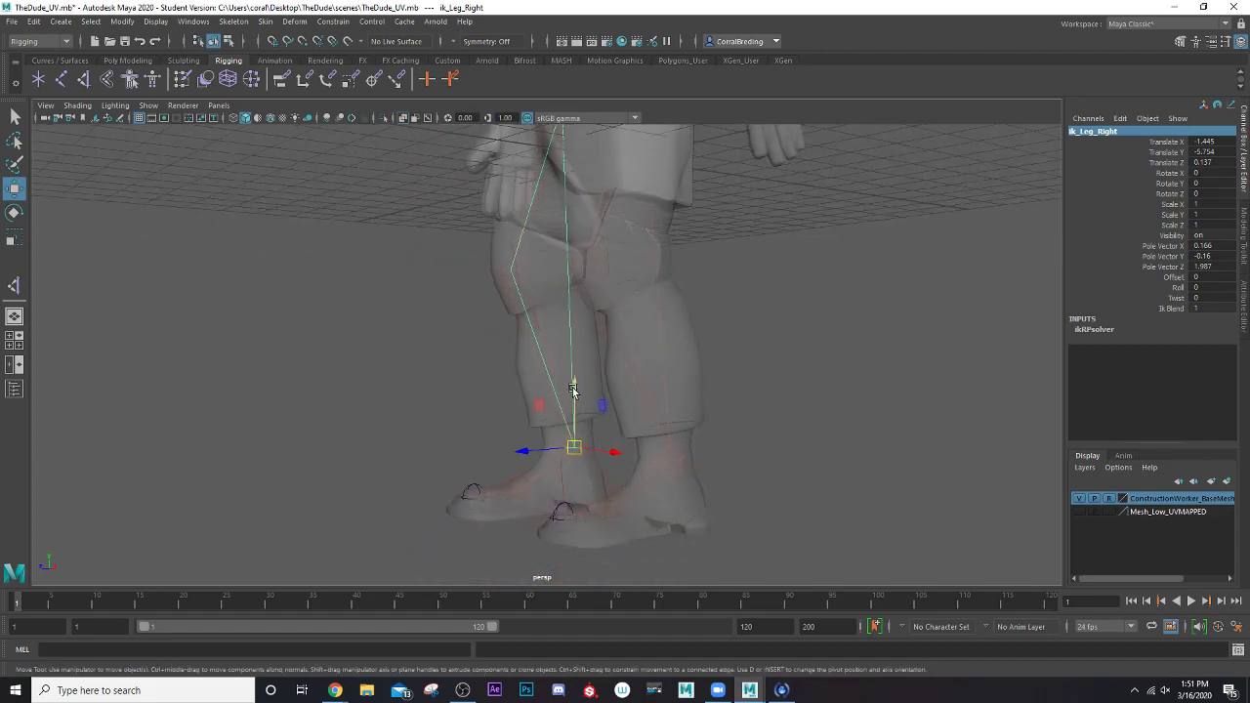
{"action": "scroll", "coordinate": [567, 376], "scroll_direction": "down", "scroll_amount": 3}
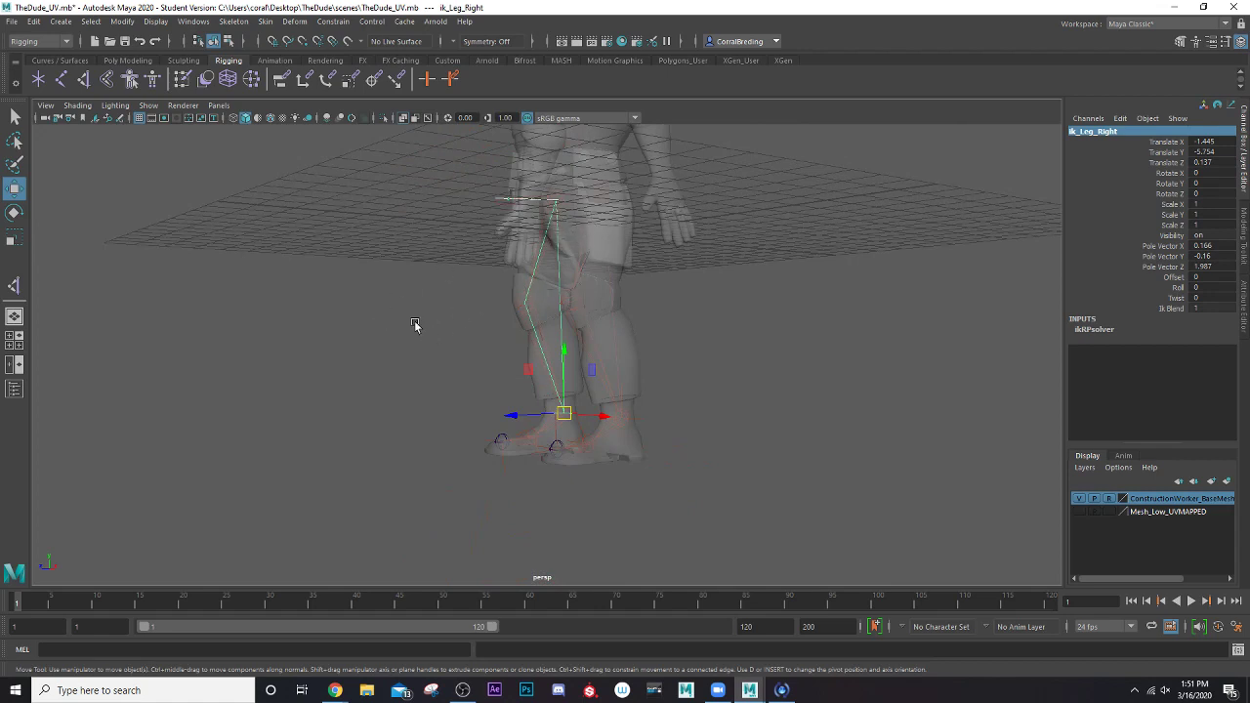
Try moving the left ankle's IK handle ik_Leg_Left to test how the leg bends, and undo each move
{"action": "scroll", "coordinate": [511, 413], "scroll_direction": "up", "scroll_amount": 2}
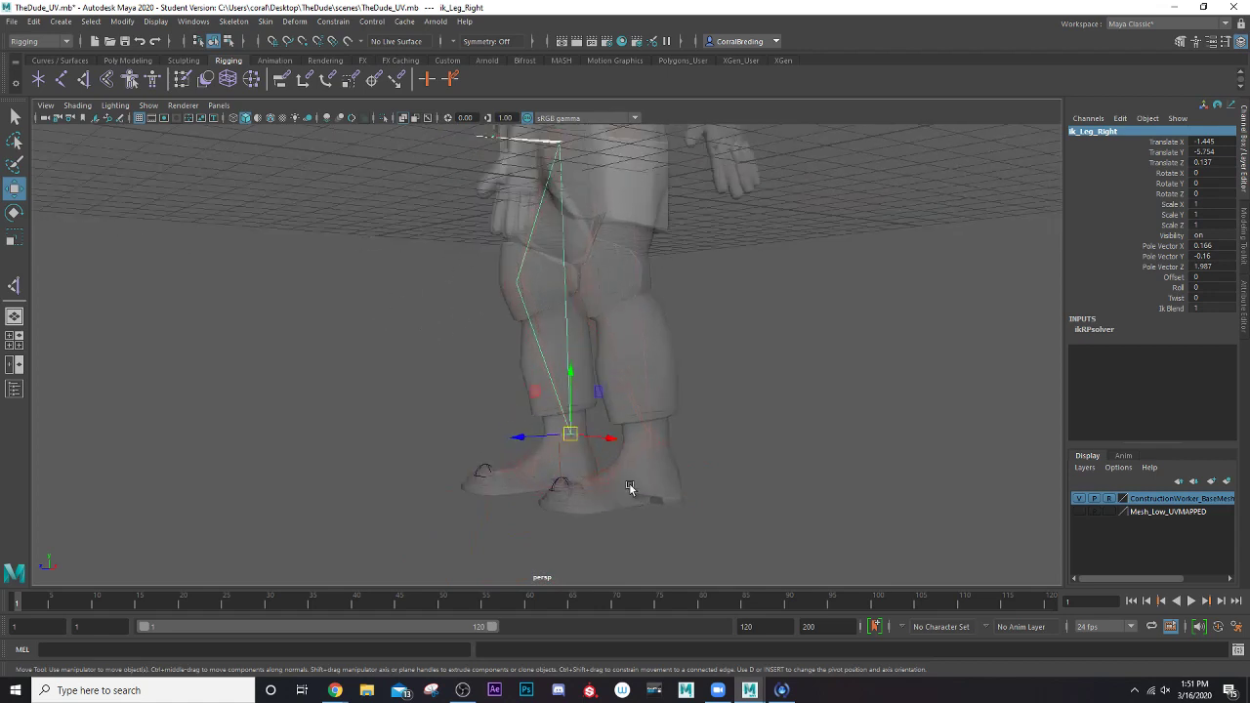
{"action": "left_click", "coordinate": [653, 437]}
{"action": "left_click_drag", "start_coordinate": [653, 437], "coordinate": [817, 340]}
{"action": "key", "text": "ctrl+z"}
{"action": "left_click_drag", "start_coordinate": [672, 386], "coordinate": [617, 444], "text": "alt"}
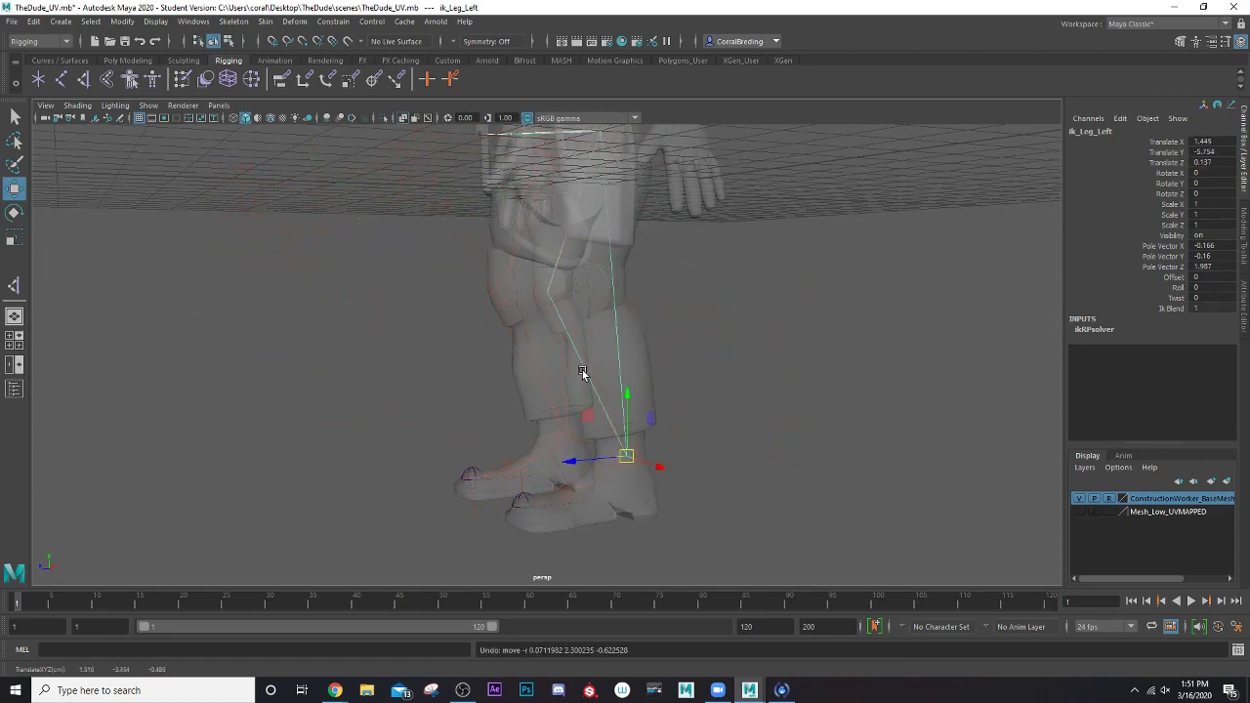
{"action": "left_click_drag", "start_coordinate": [582, 371], "coordinate": [669, 430], "text": "alt"}
{"action": "key", "text": "ctrl+z"}
{"action": "left_click_drag", "start_coordinate": [696, 372], "coordinate": [625, 340], "text": "alt"}
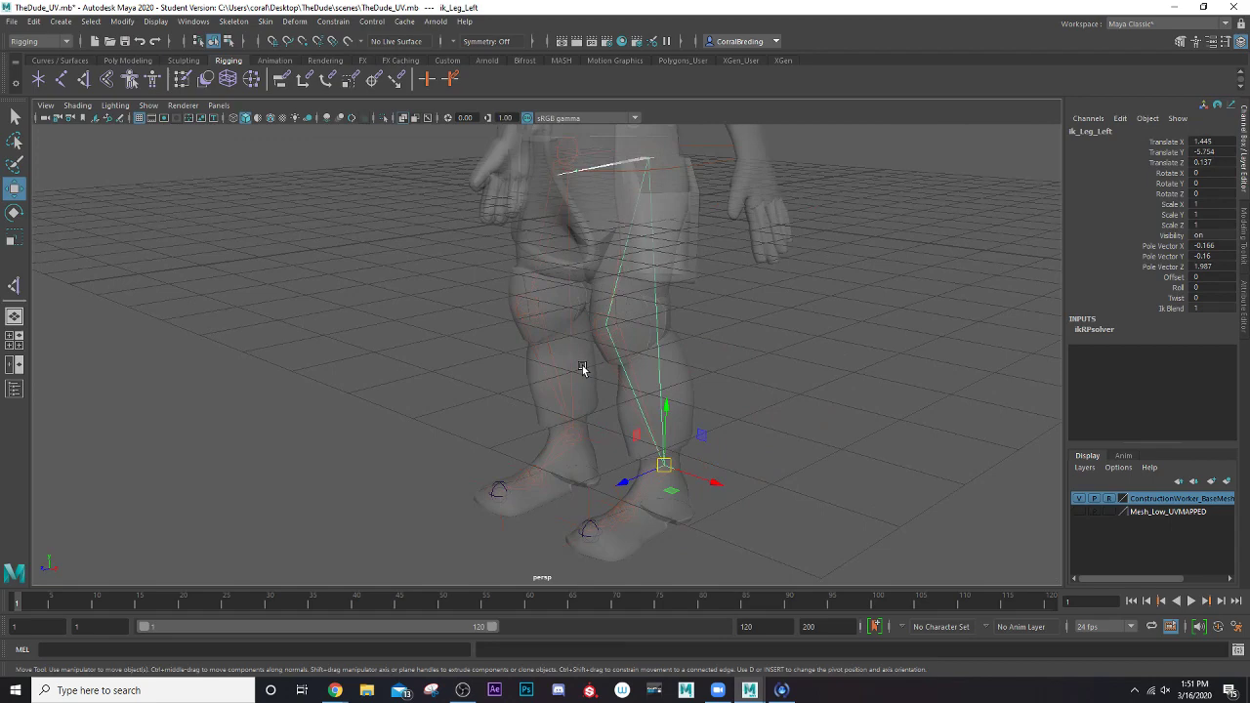
{"action": "middle_click_drag", "start_coordinate": [560, 360], "coordinate": [544, 407], "text": "alt"}
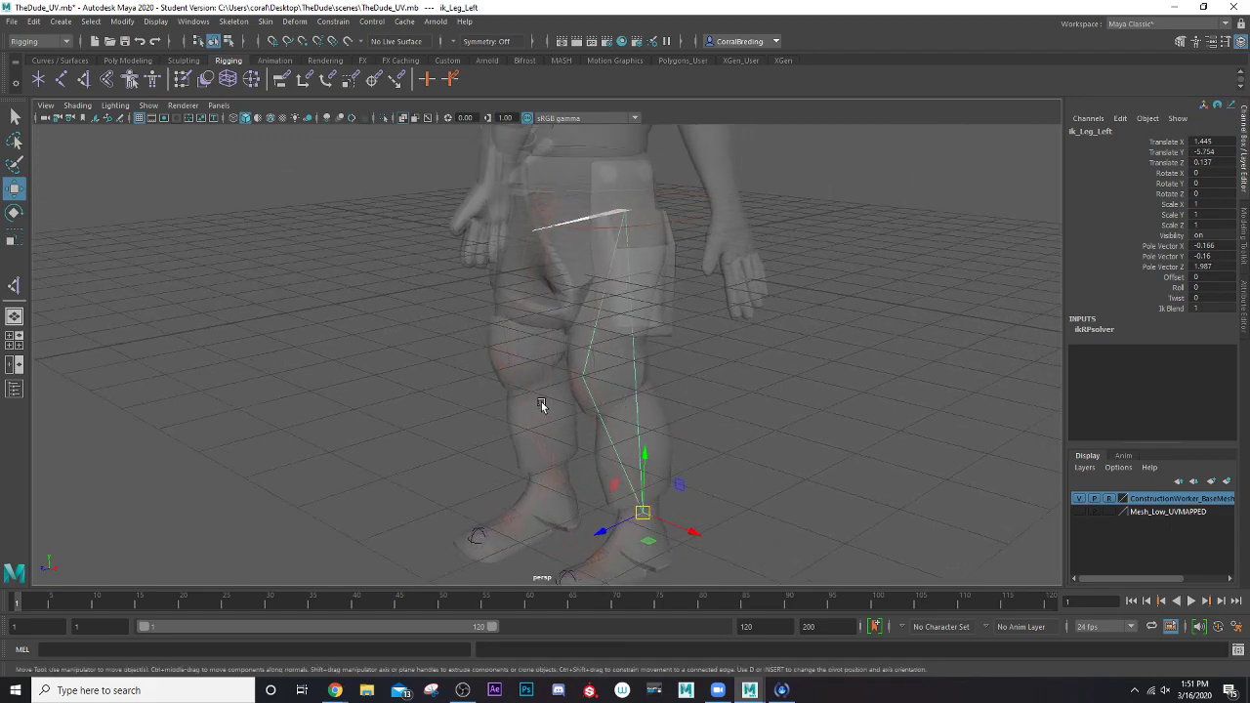
{"action": "scroll", "coordinate": [541, 402], "scroll_direction": "down", "scroll_amount": 6}
{"action": "scroll", "coordinate": [544, 349], "scroll_direction": "up", "scroll_amount": 1}
{"action": "middle_click_drag", "start_coordinate": [546, 339], "coordinate": [545, 370], "text": "alt"}
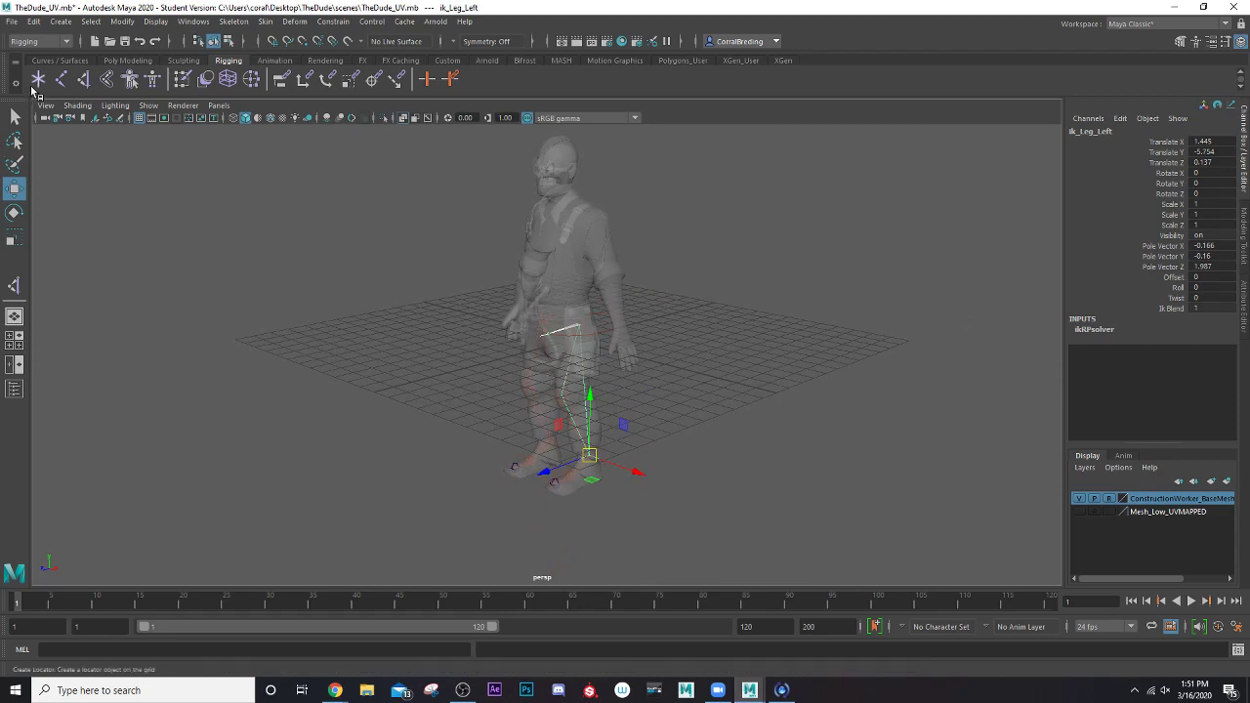
Save the scene under its current file name, accepting the student version notice
{"action": "left_click", "coordinate": [13, 22]}
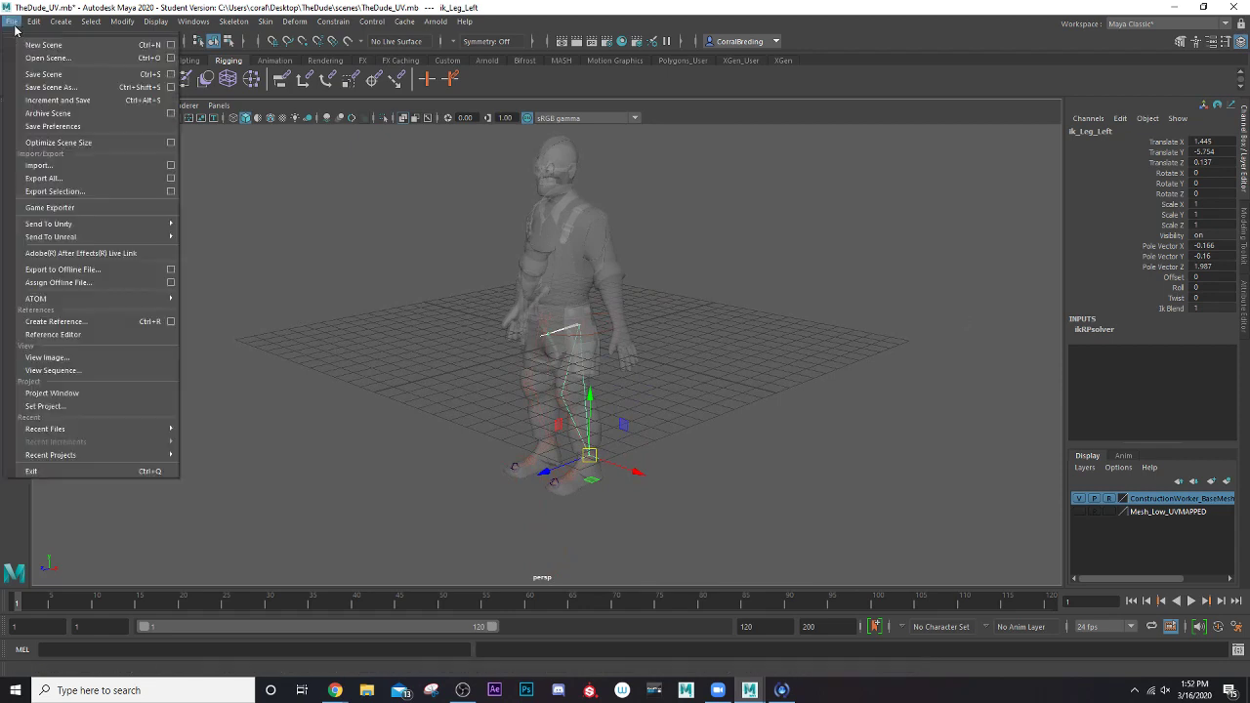
{"action": "left_click", "coordinate": [39, 74]}
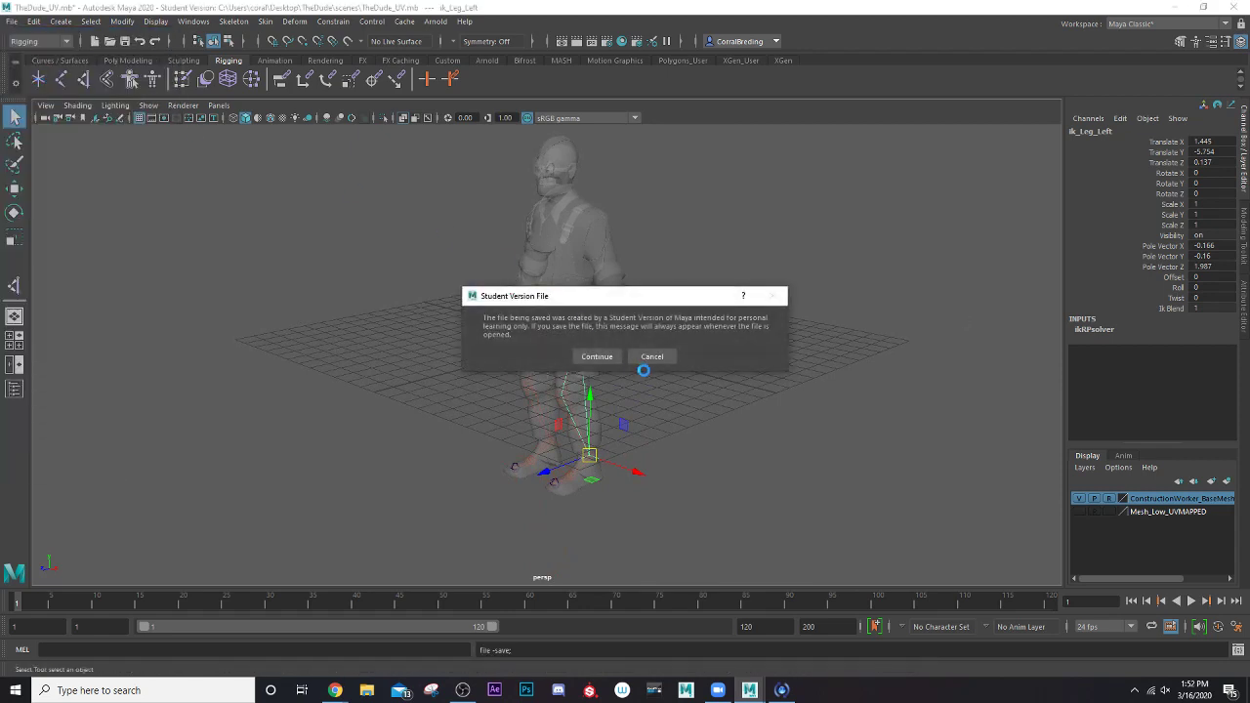
{"action": "left_click", "coordinate": [597, 355]}
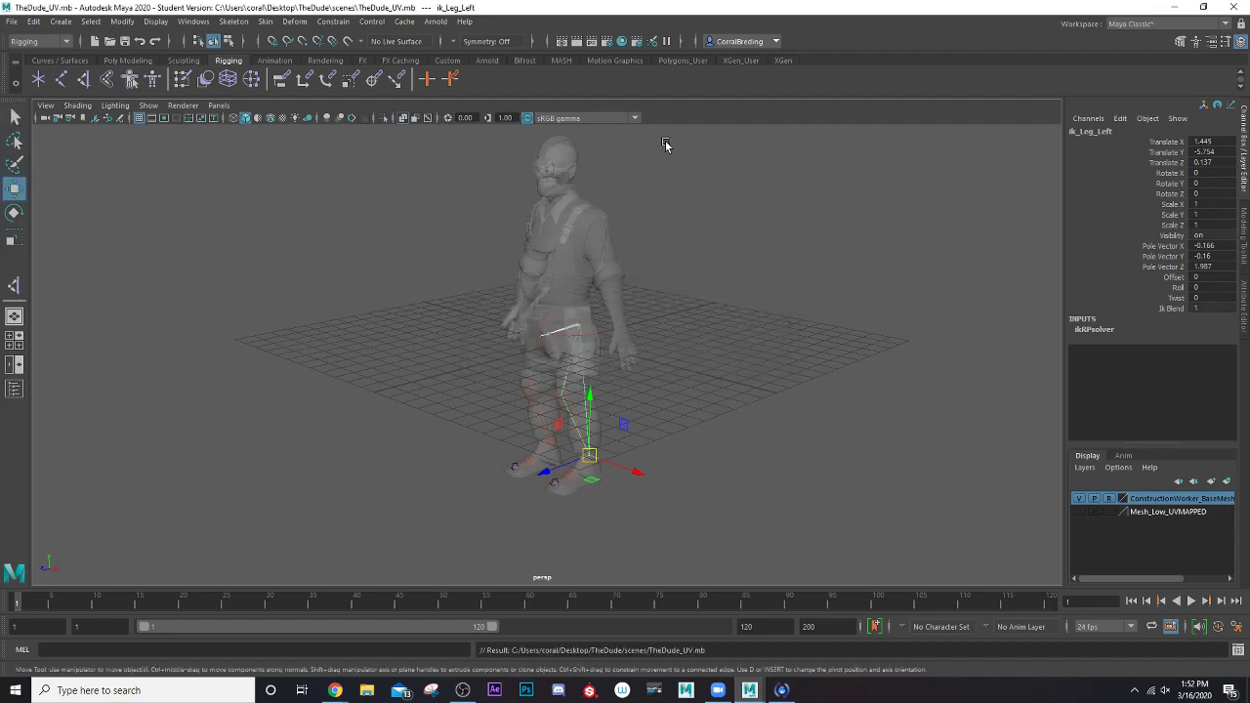
View the current project's folder locations and the dialog for setting another project, closing both without changes
{"action": "middle_click_drag", "start_coordinate": [605, 270], "coordinate": [601, 331], "text": "alt"}
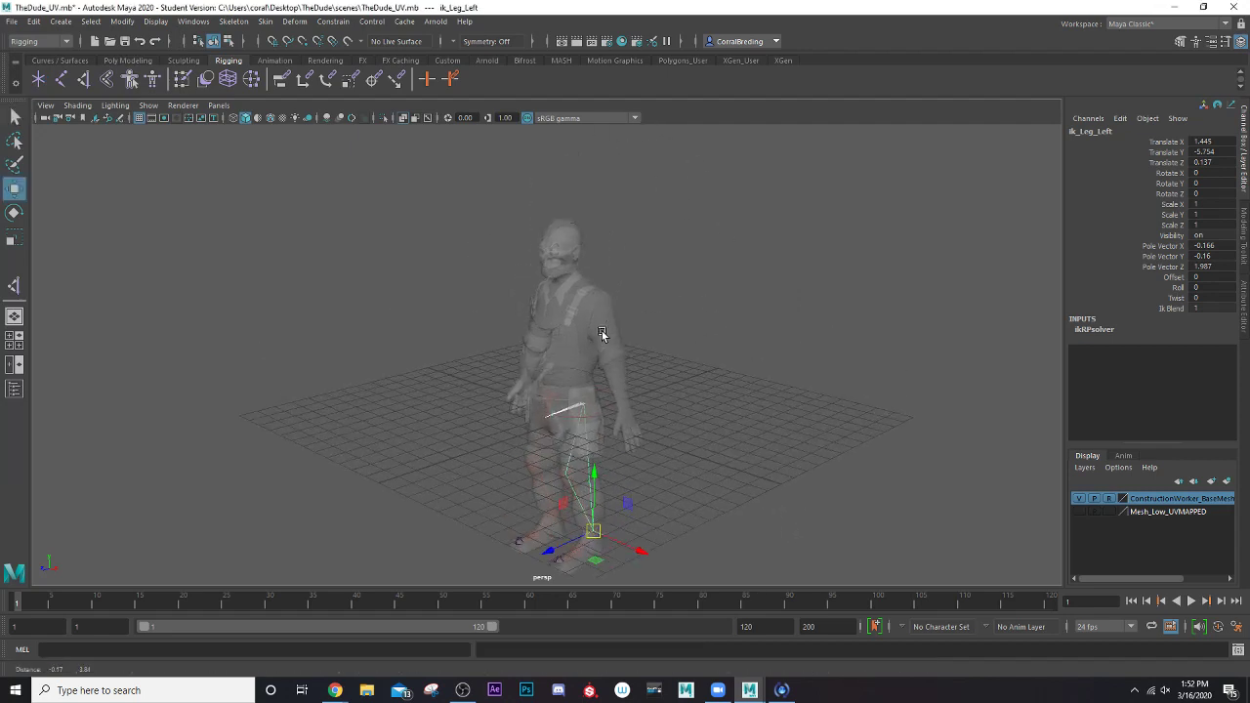
{"action": "left_click", "coordinate": [8, 23]}
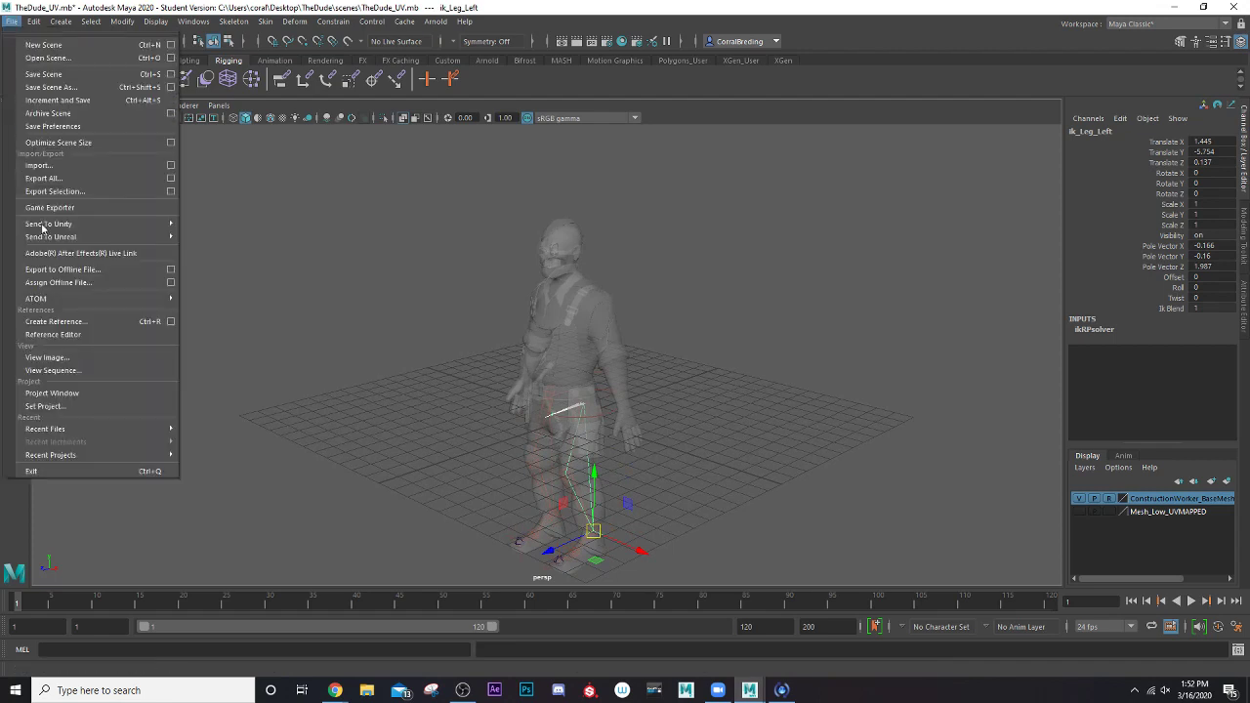
{"action": "left_click", "coordinate": [70, 394]}
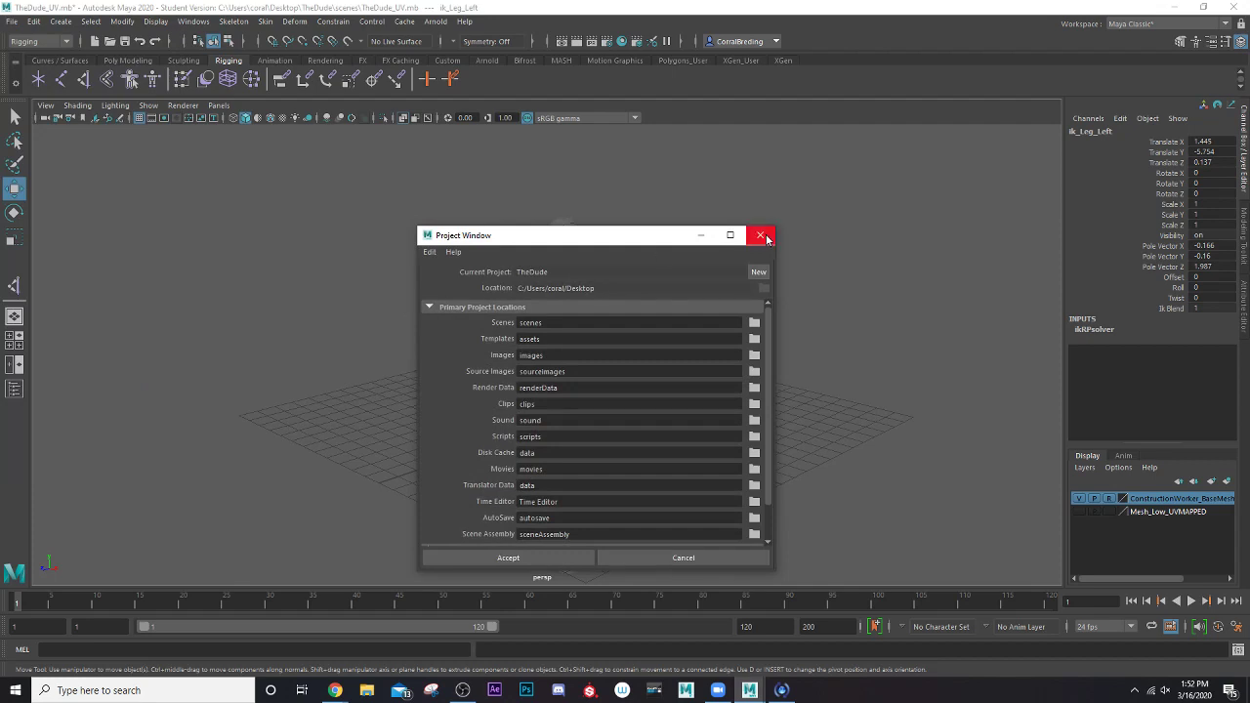
{"action": "left_click", "coordinate": [760, 234]}
{"action": "left_click", "coordinate": [12, 22]}
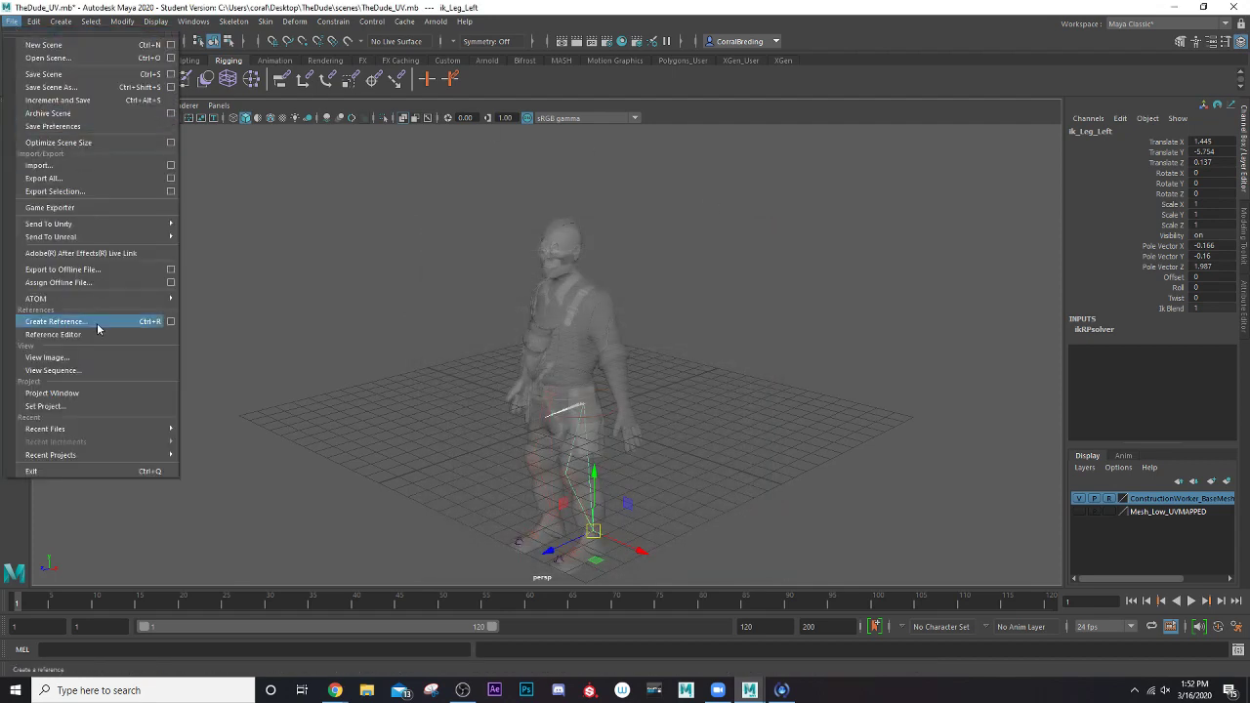
{"action": "left_click", "coordinate": [93, 407]}
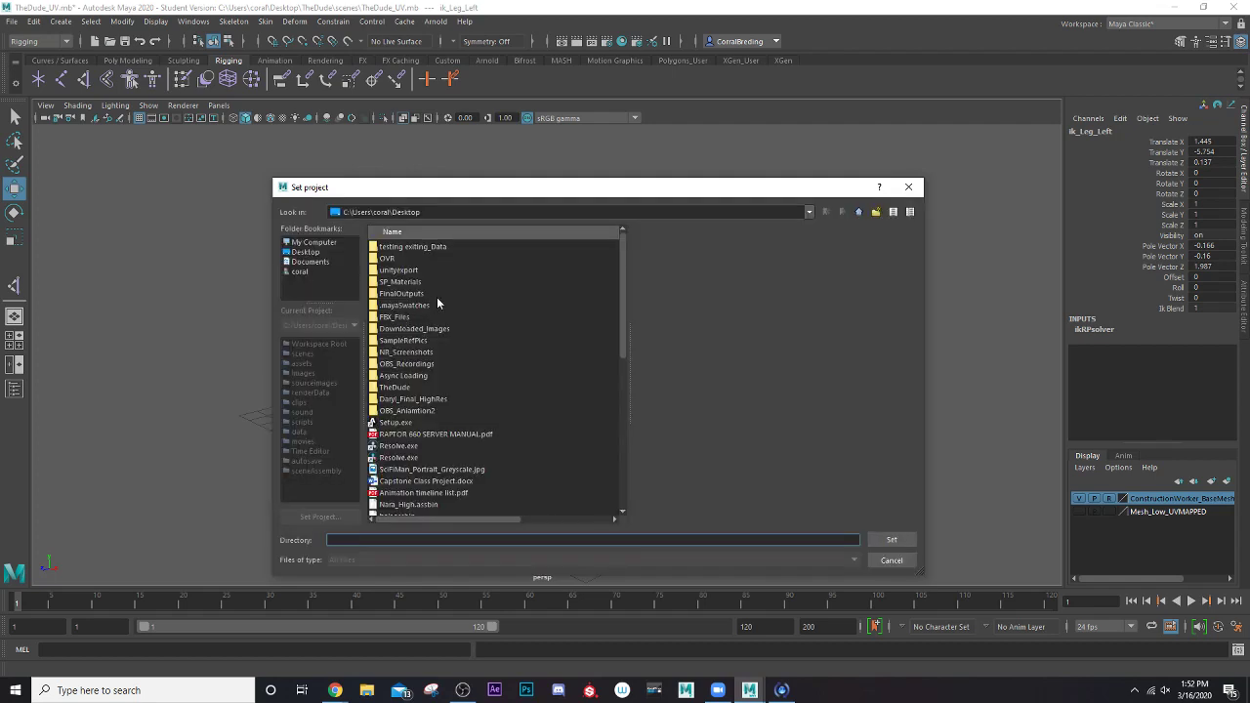
{"action": "left_click", "coordinate": [895, 560]}
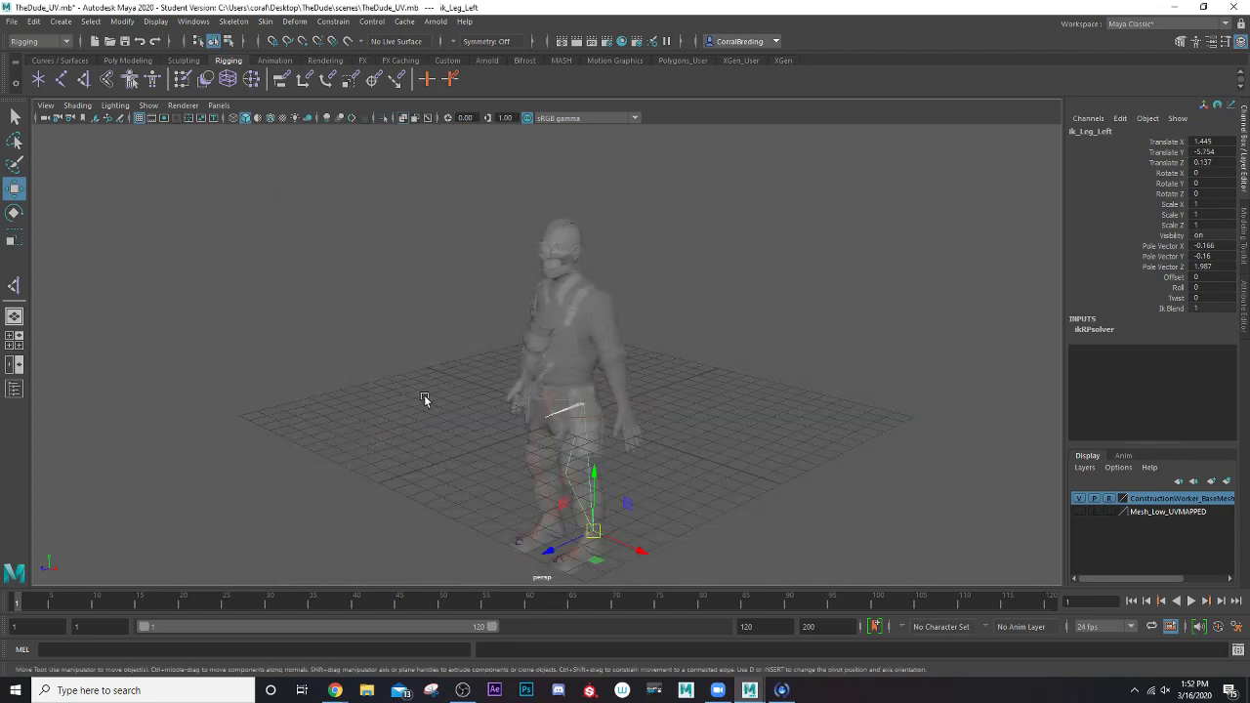
Save the scene as TheDude_Rigging.mb in the project's scenes folder, accepting the student version notice
{"action": "left_click", "coordinate": [11, 21]}
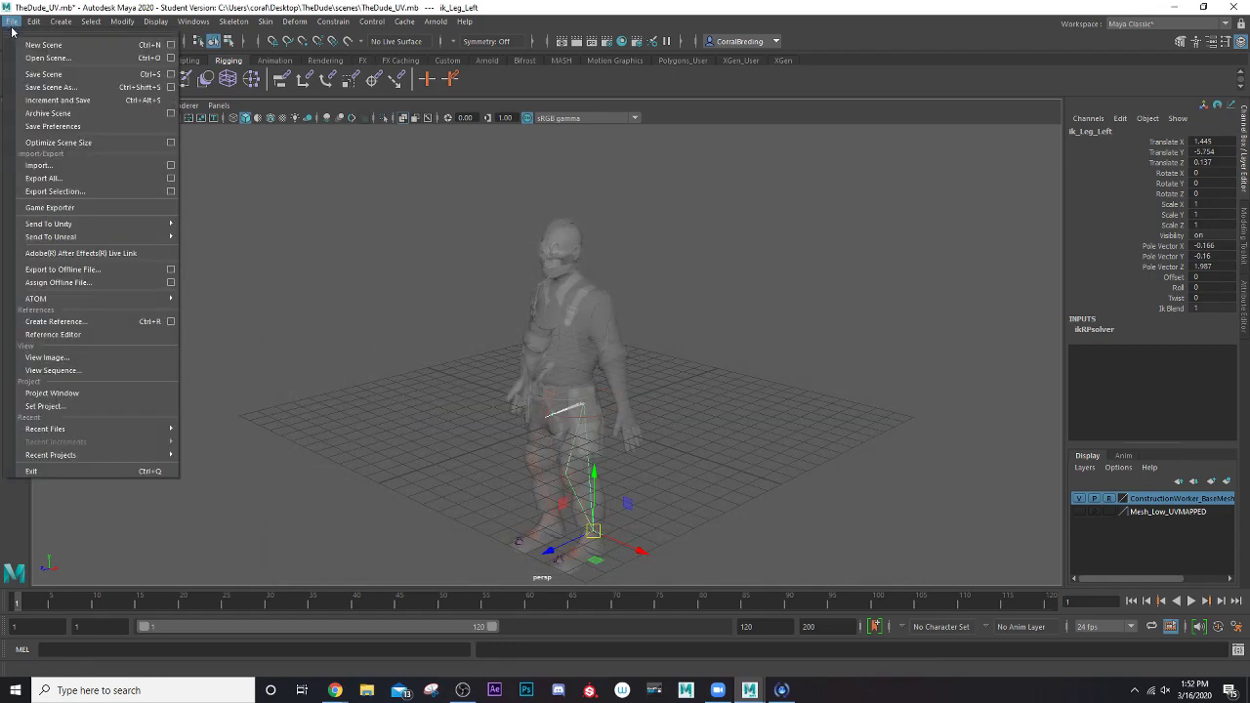
{"action": "left_click", "coordinate": [49, 87]}
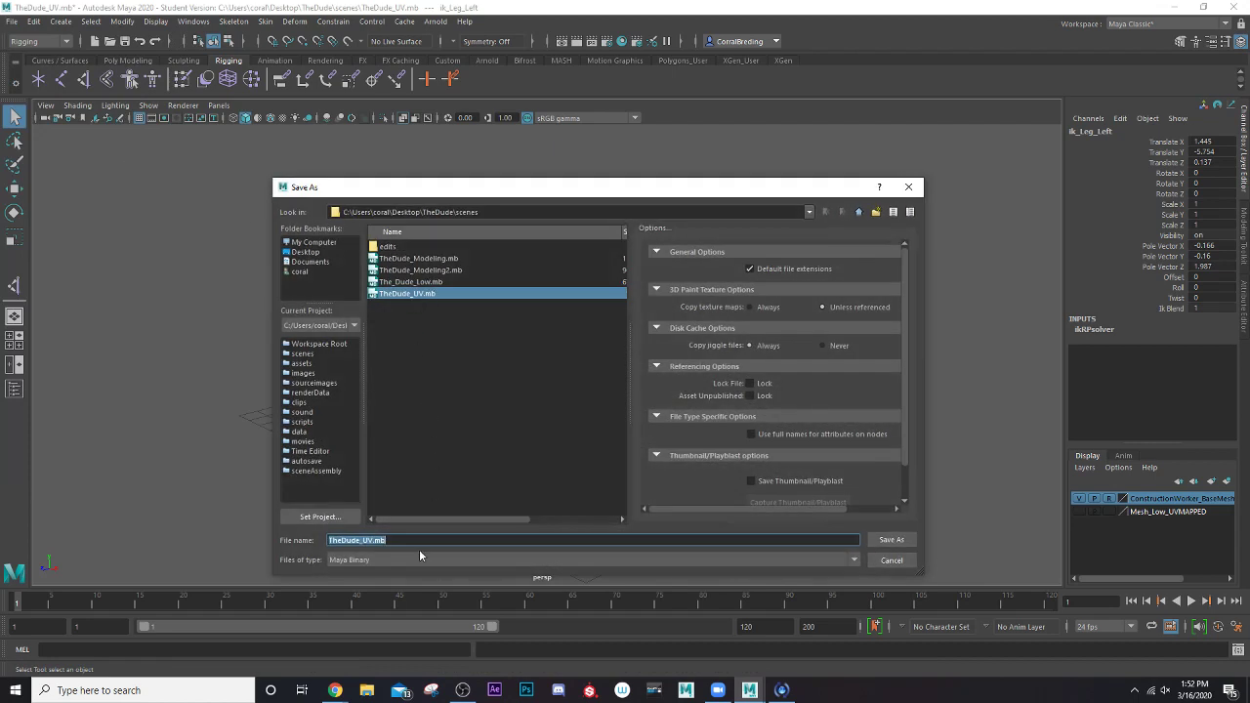
{"action": "left_click", "coordinate": [372, 541]}
{"action": "key", "text": "BackSpace"}
{"action": "key", "text": "BackSpace"}
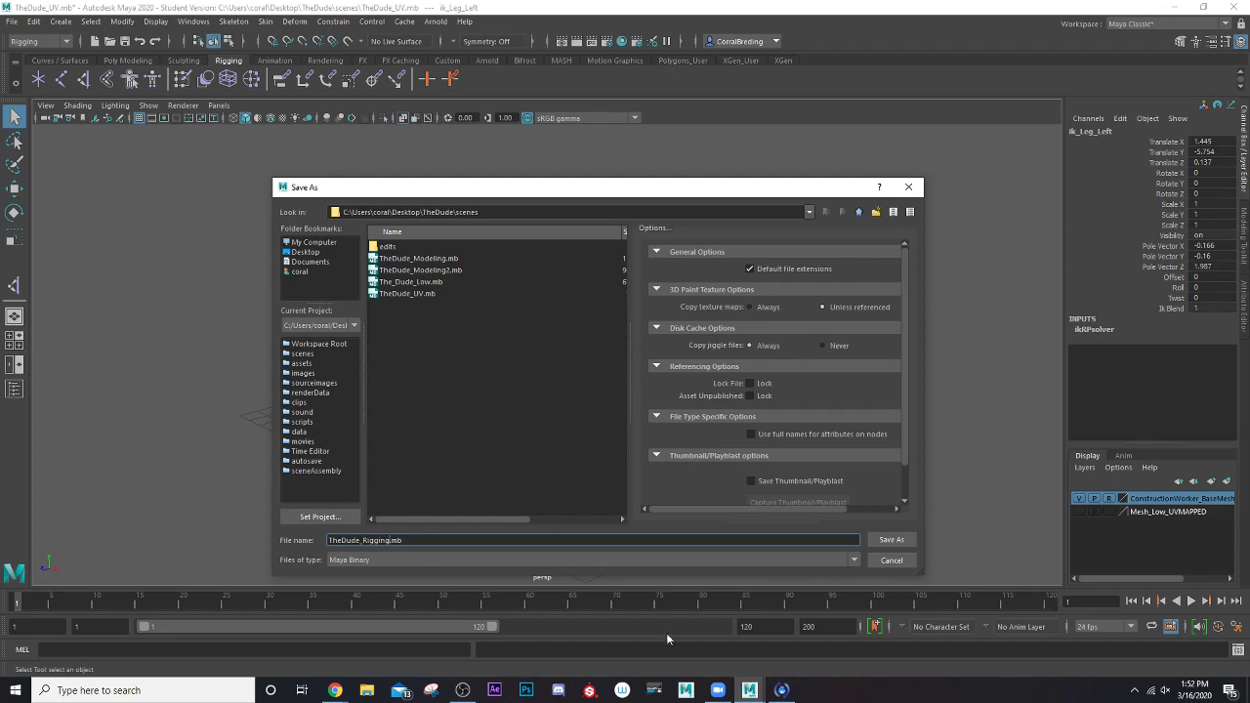
{"action": "left_click", "coordinate": [889, 539]}
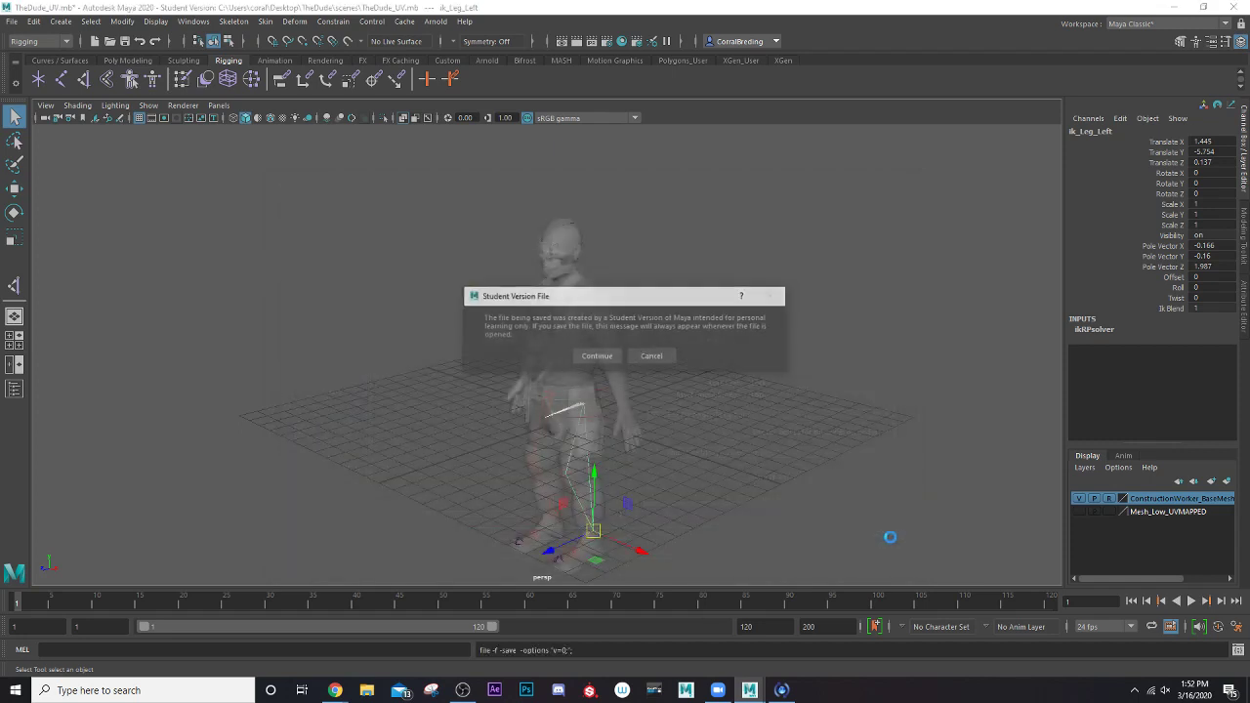
{"action": "left_click", "coordinate": [596, 356]}
{"action": "key", "text": "w"}
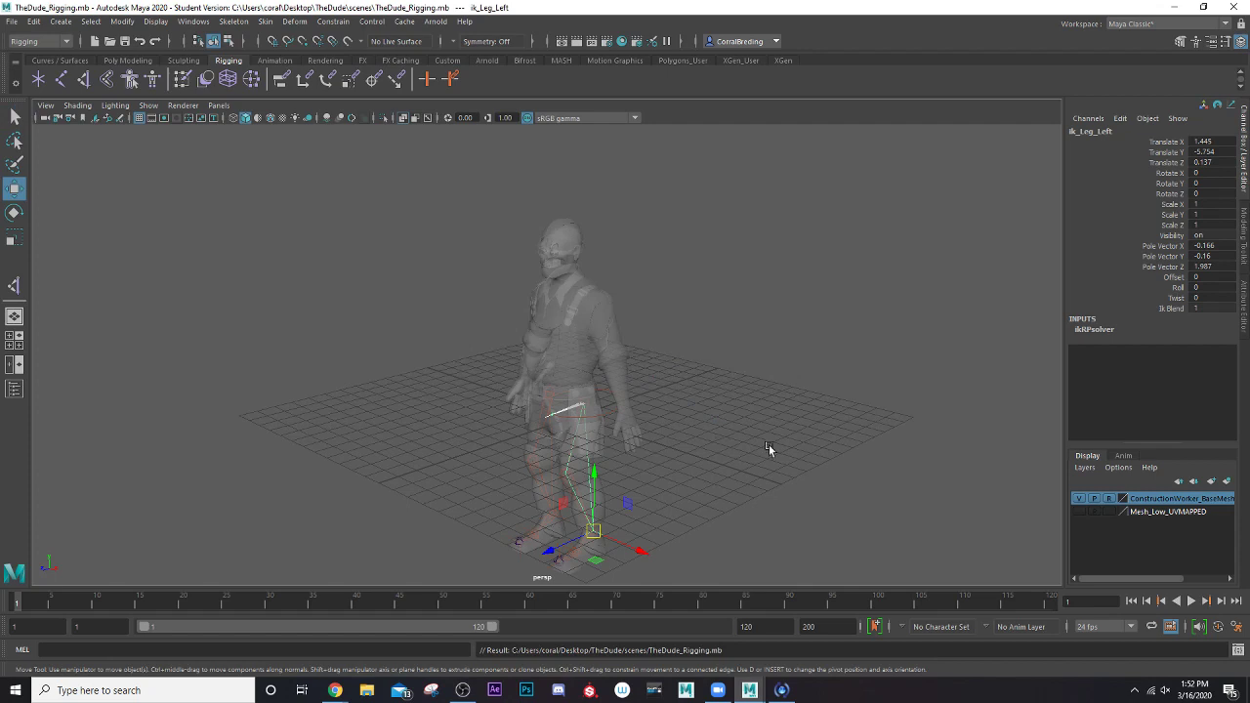
Turn off X-Ray shading in the perspective view and turn on X-Ray Joints
{"action": "left_click", "coordinate": [414, 118]}
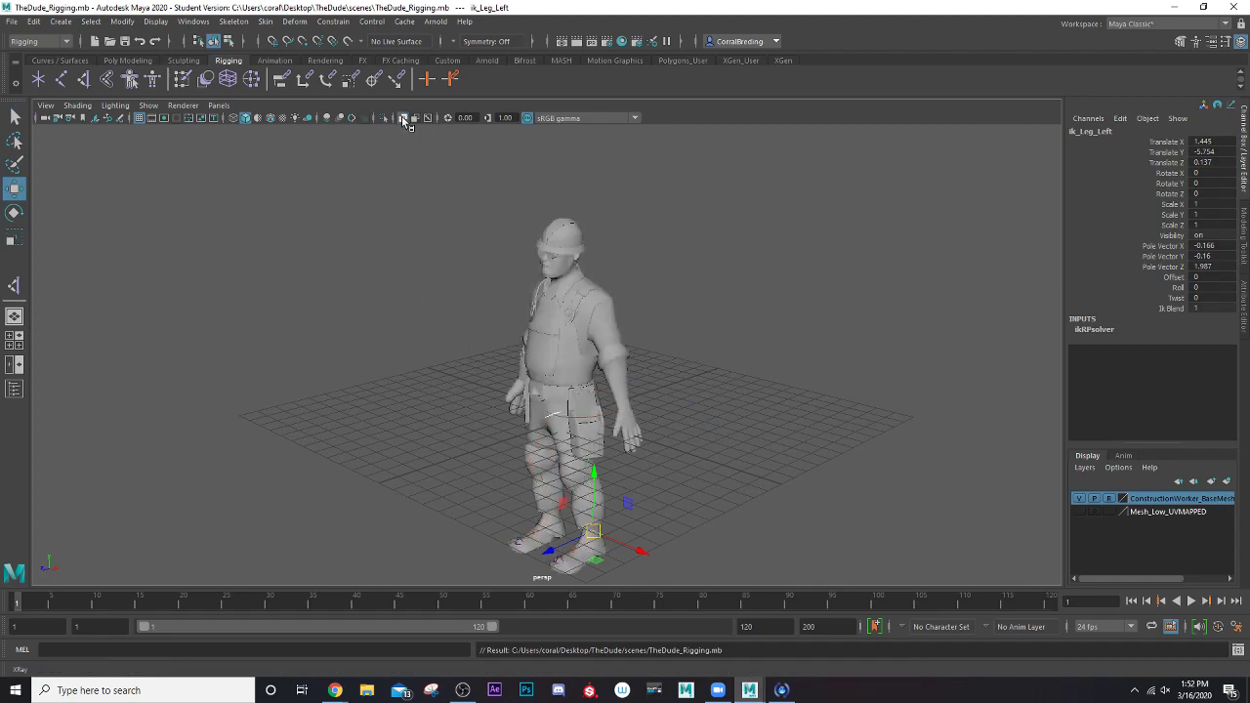
{"action": "scroll", "coordinate": [478, 464], "scroll_direction": "up", "scroll_amount": 5}
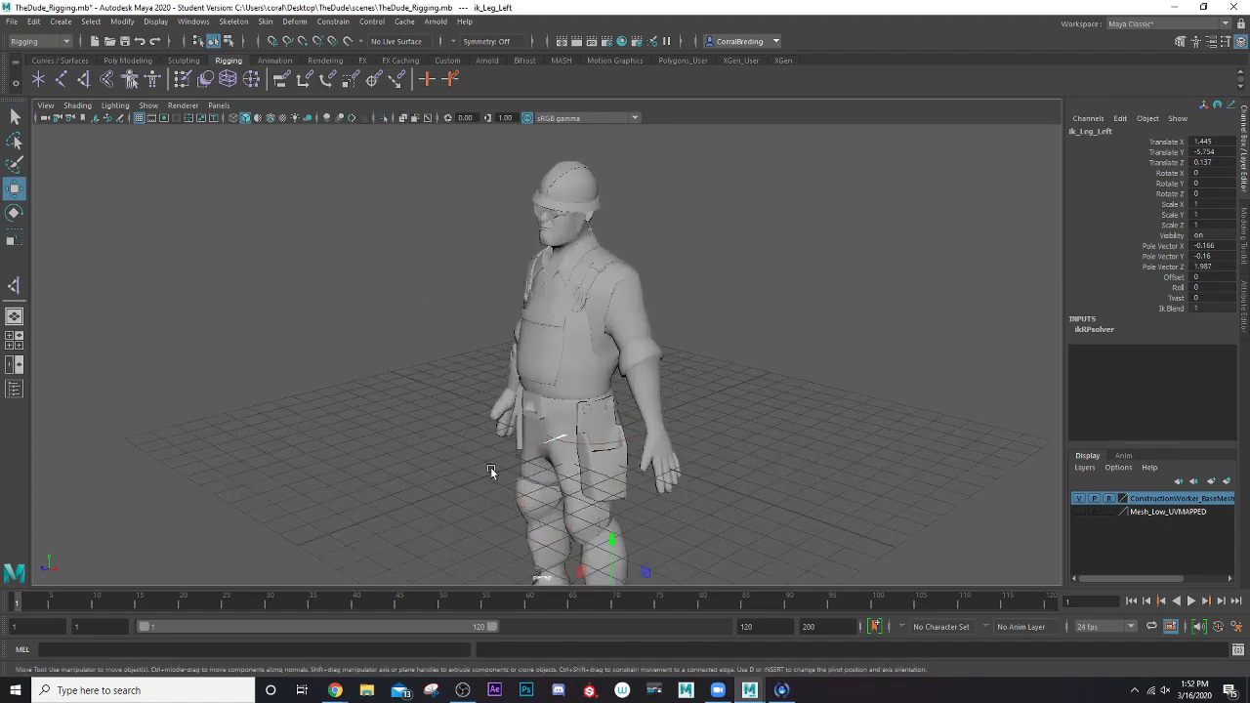
{"action": "left_click", "coordinate": [427, 118]}
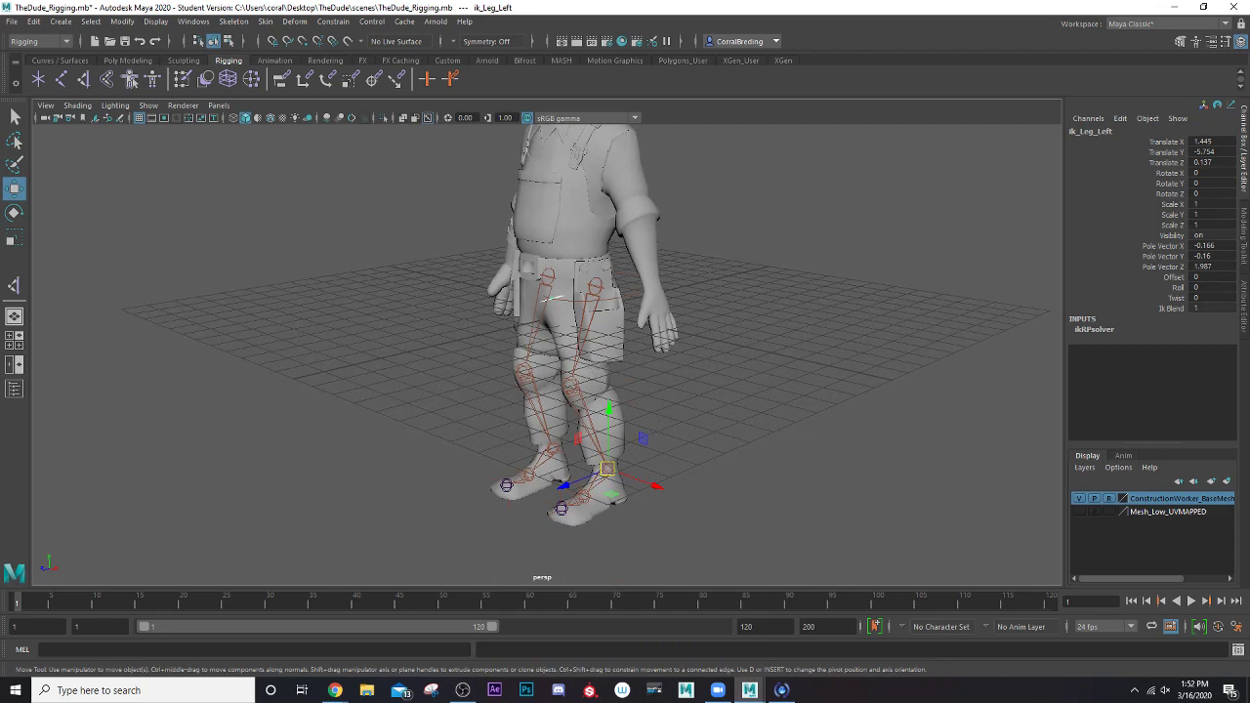